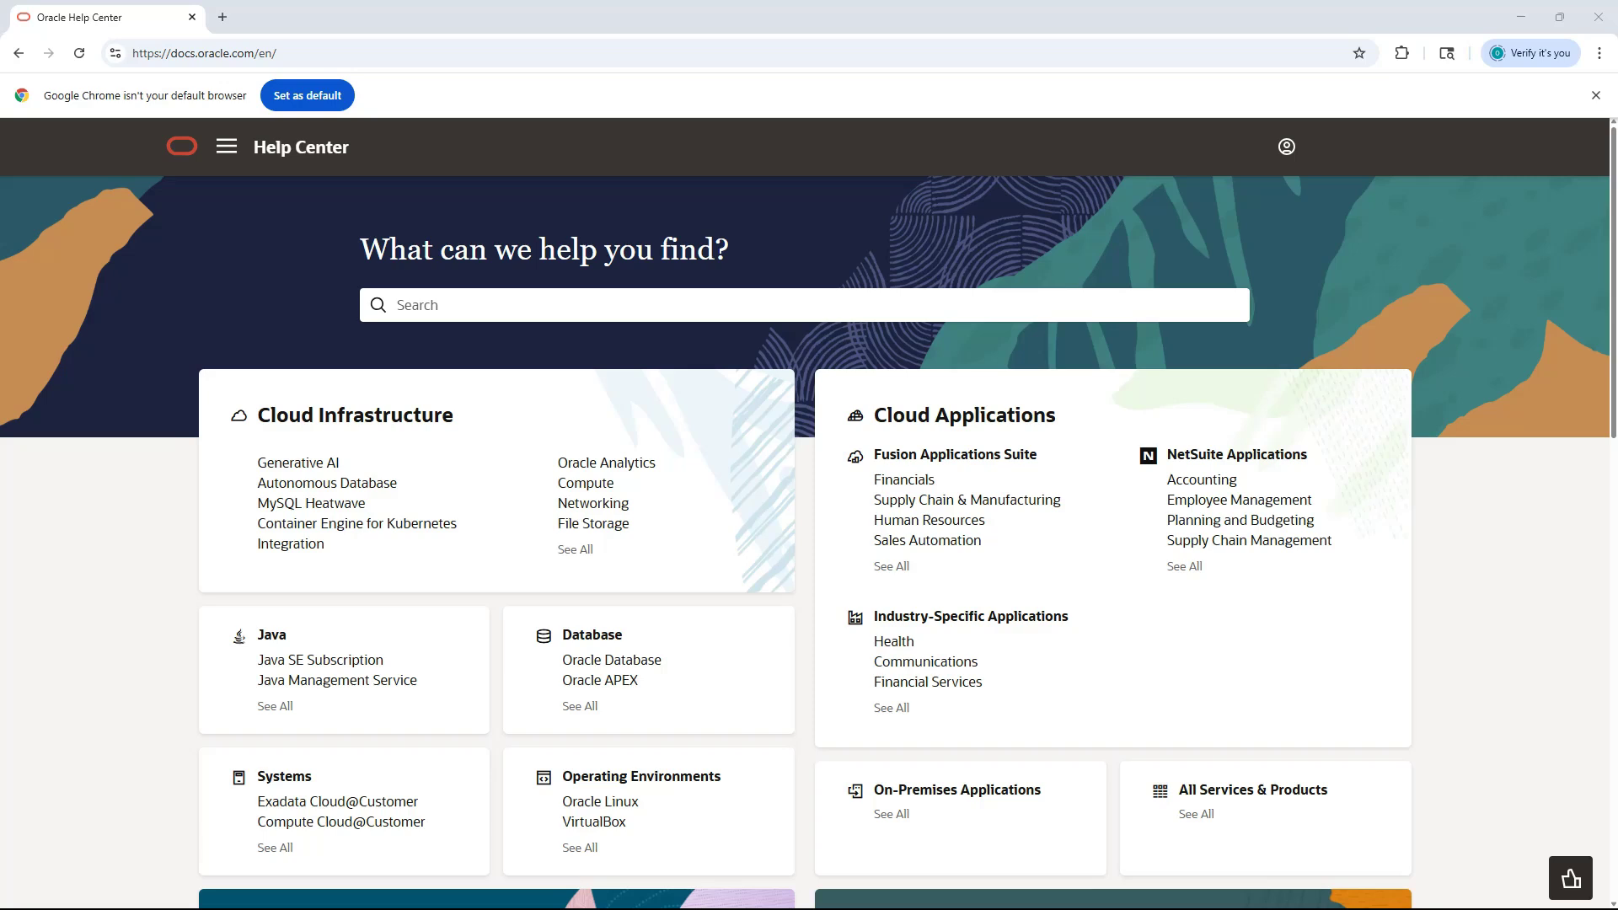
Step: Browse Oracle Help Center from Cloud Applications to the Procurement documentation
click(233, 57)
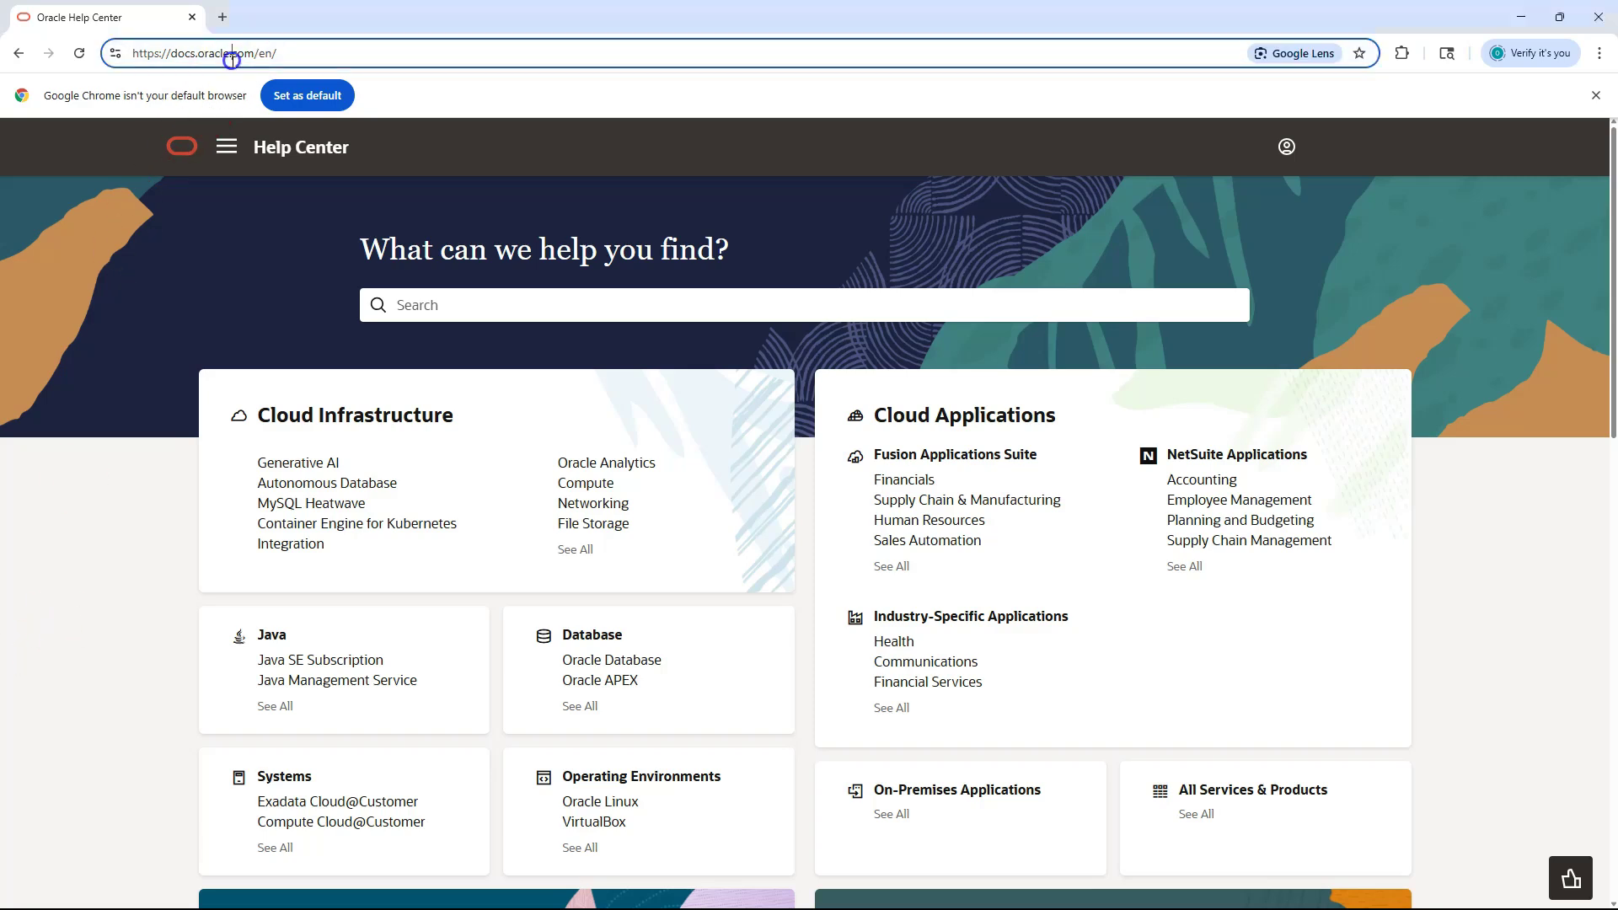
click(303, 47)
triple_click(304, 47)
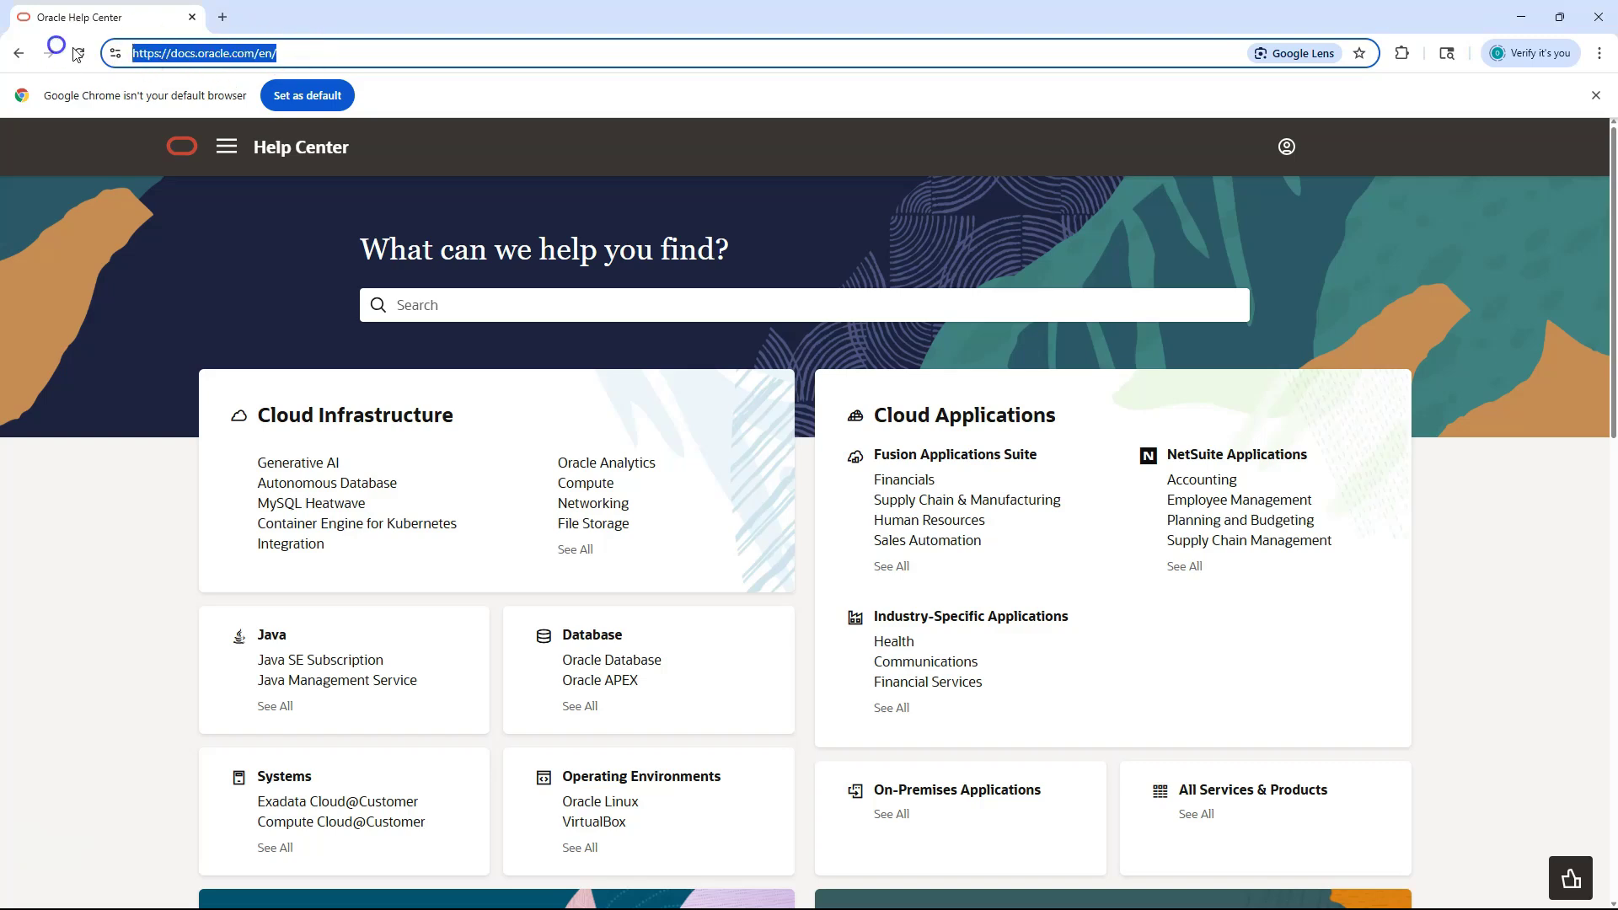
click(965, 422)
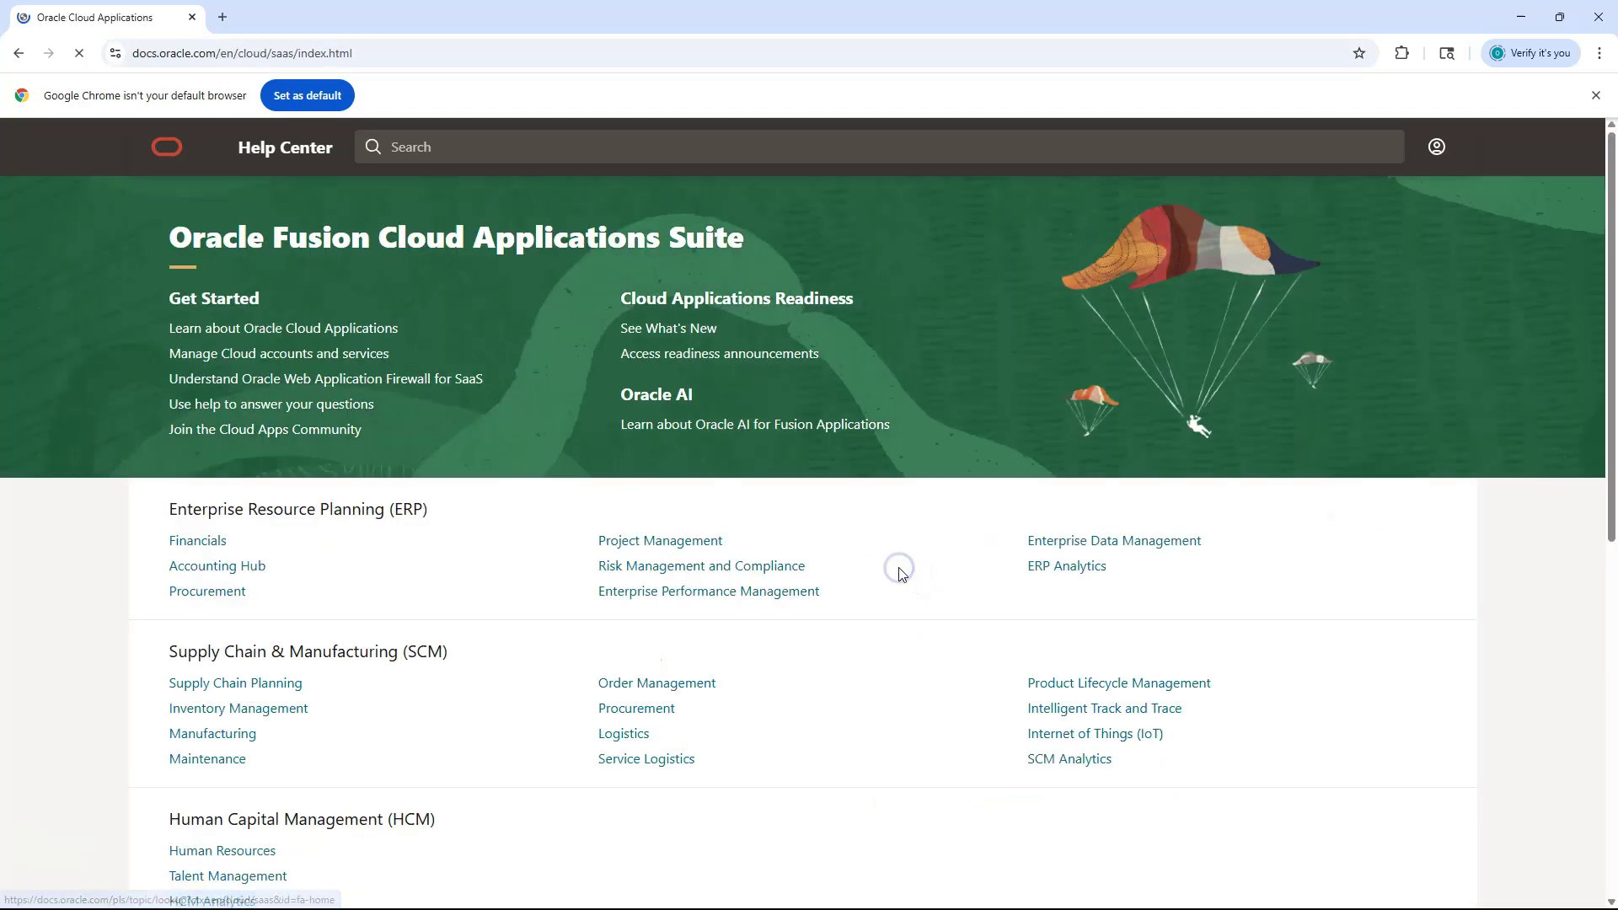
click(403, 511)
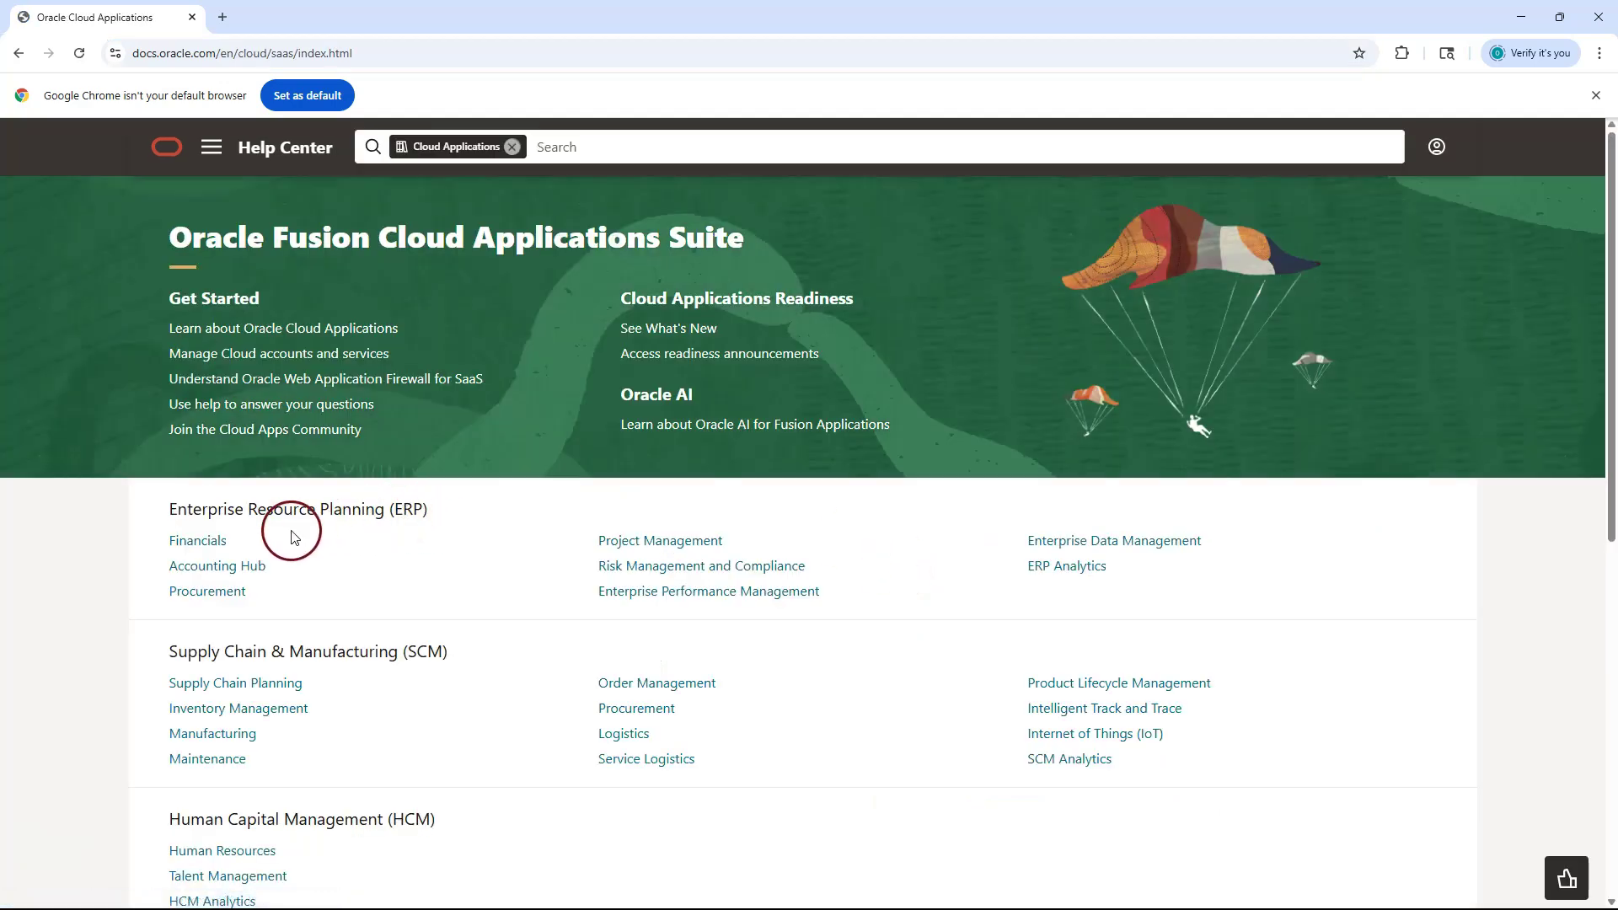
click(205, 595)
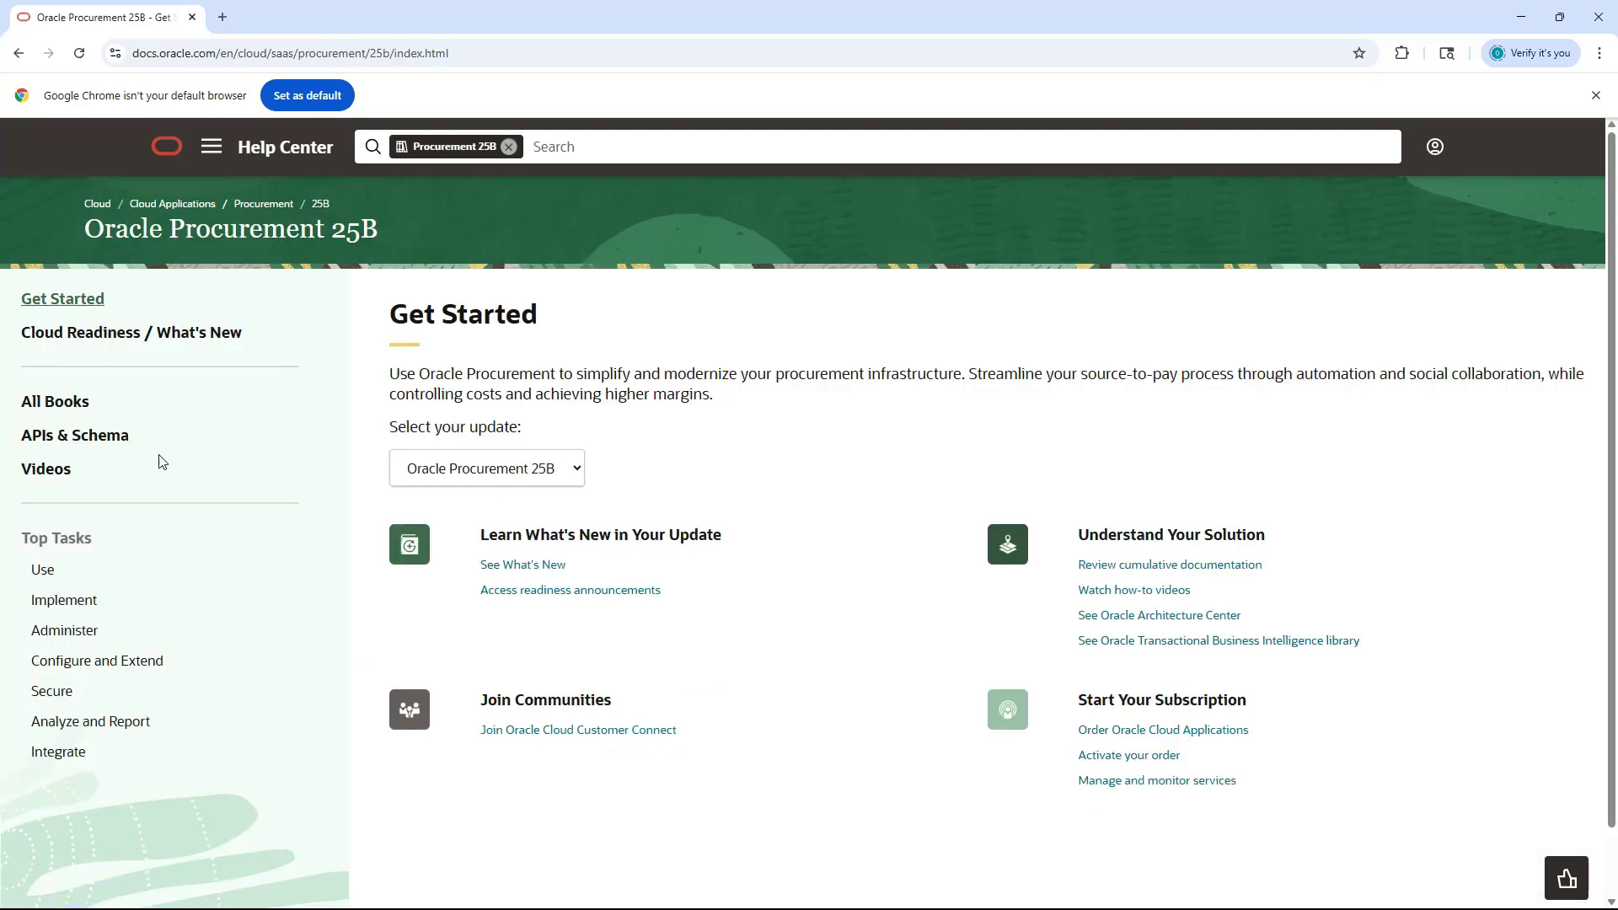
Step: Open the REST API for Oracle Procurement Cloud guide from APIs & Schema, full screen
click(144, 455)
click(98, 435)
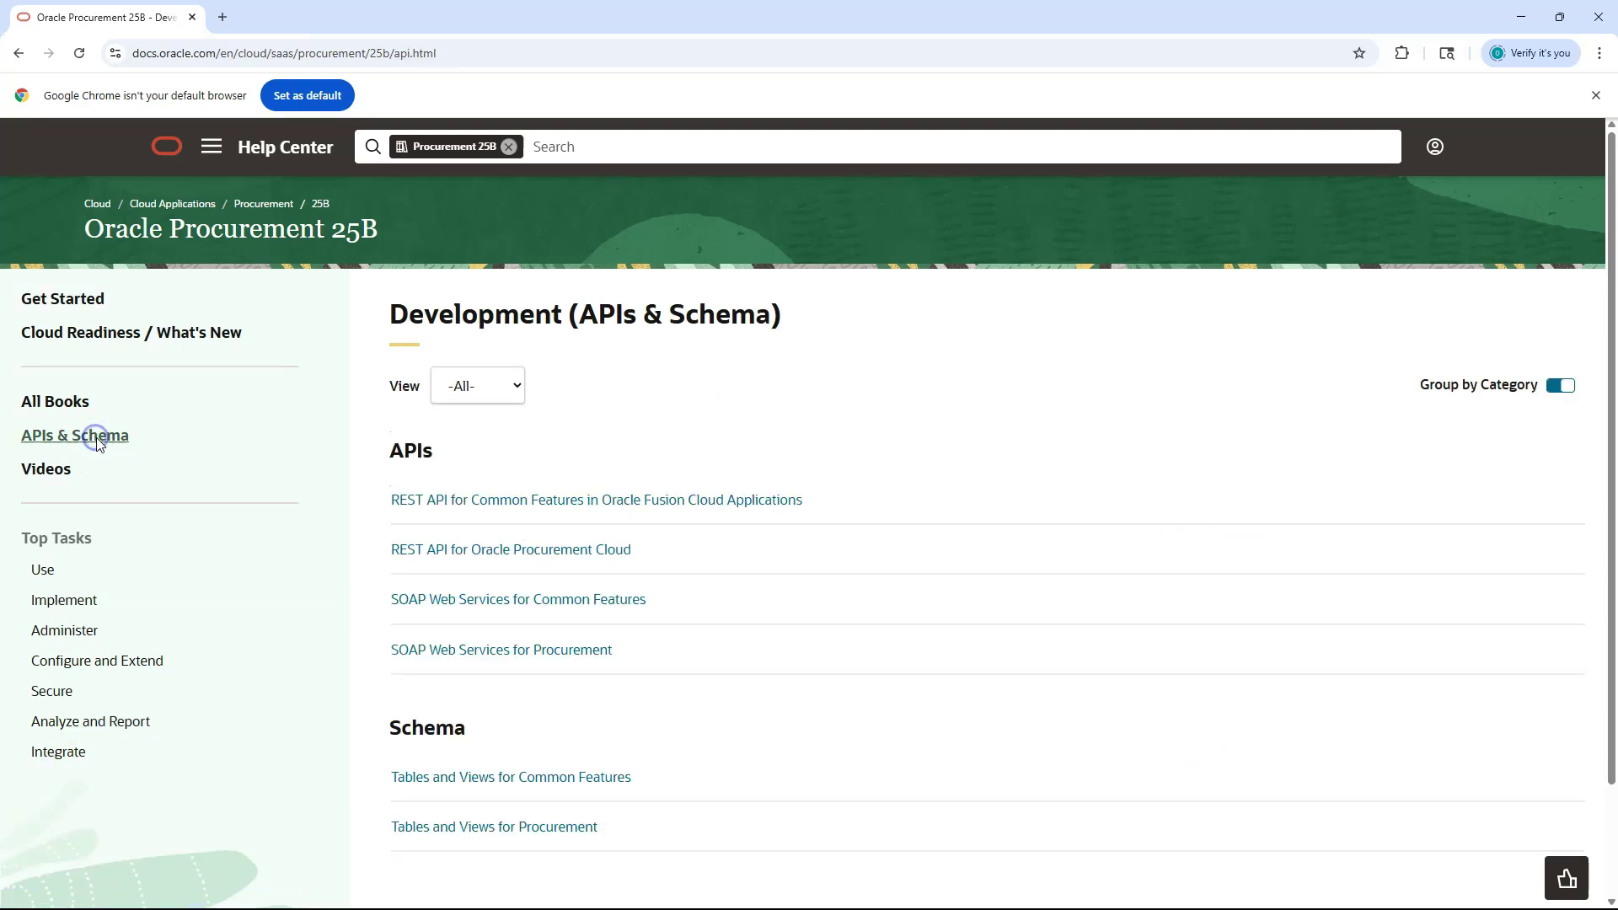
click(271, 543)
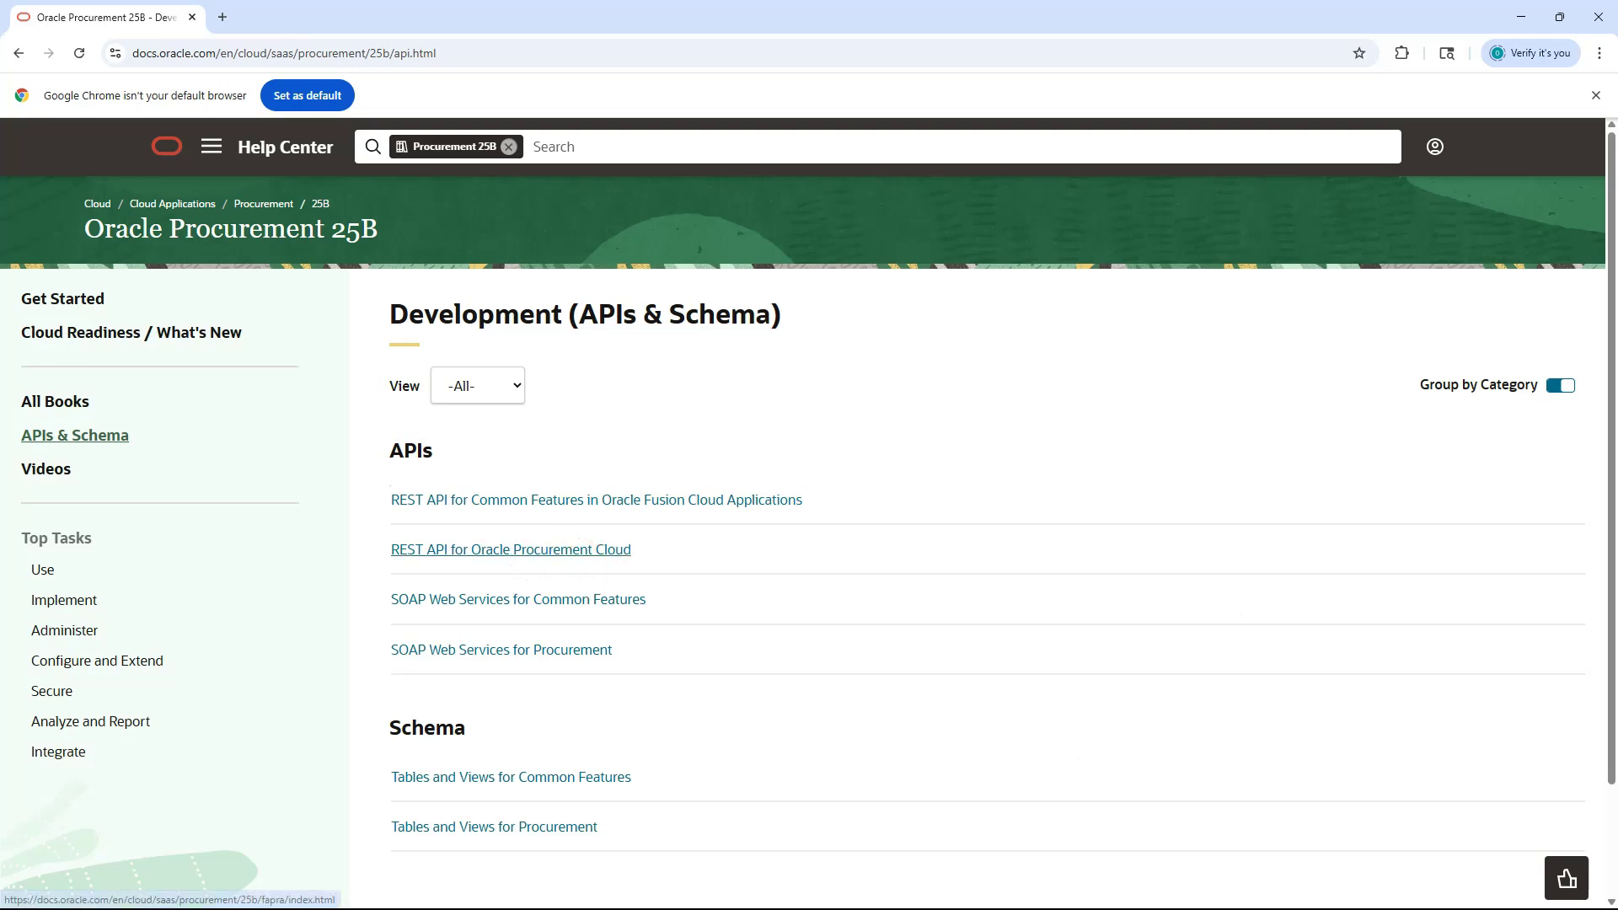
click(514, 558)
key(F11)
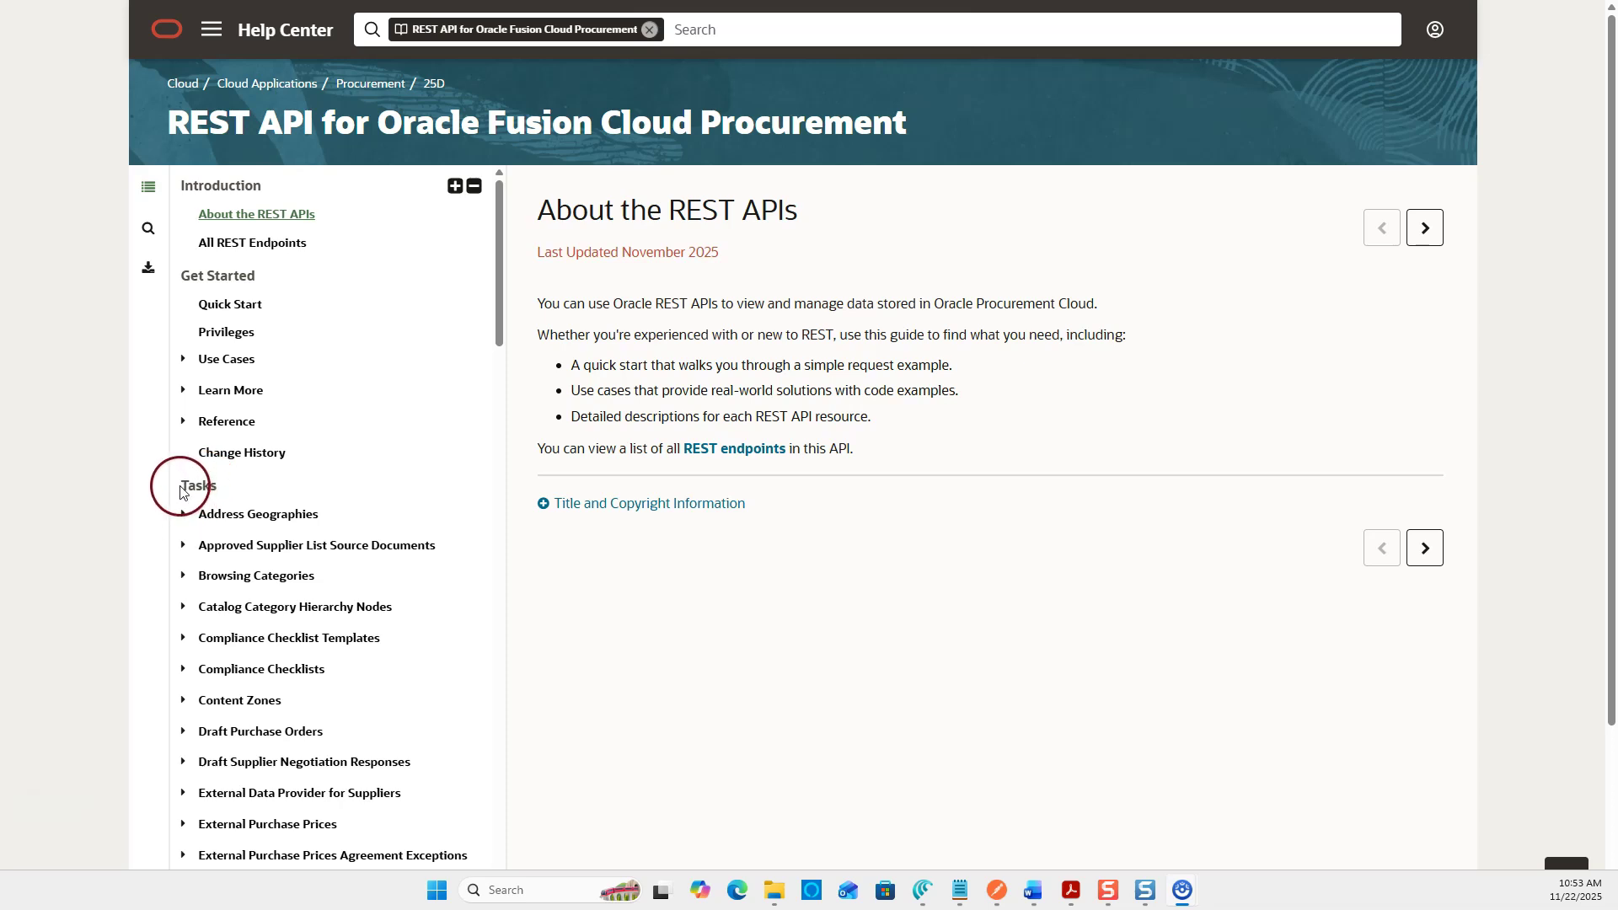
Step: Go through the guide's Tasks to Purchase Orders and open the Get all purchase orders page
drag(180, 486, 247, 495)
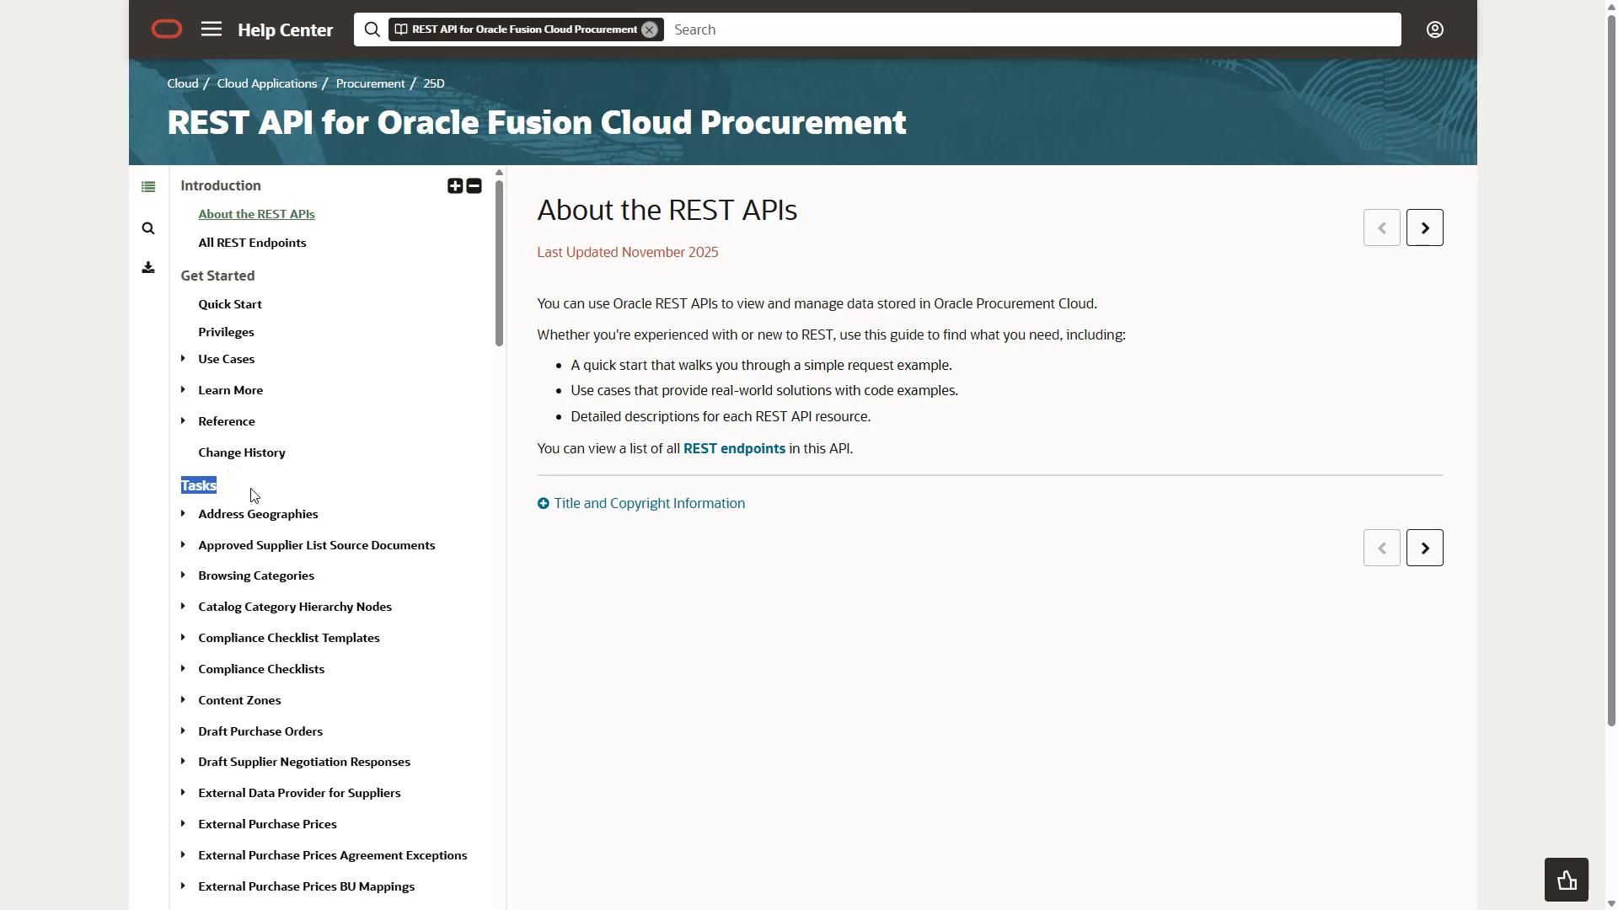
scroll(253, 495, down, 13)
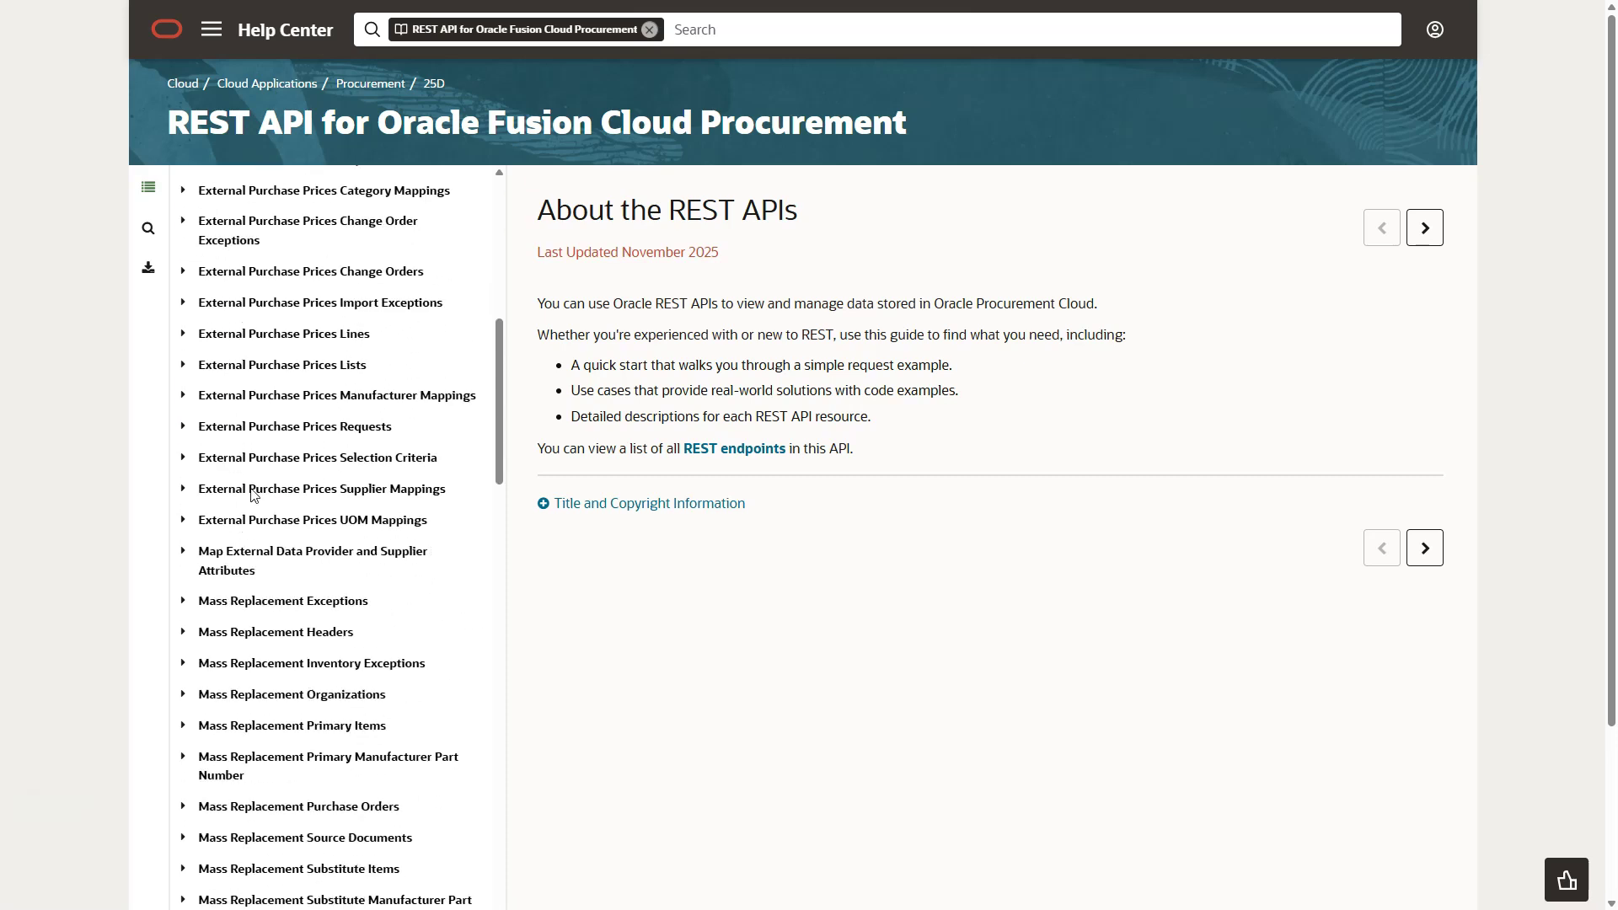
scroll(253, 496, down, 6)
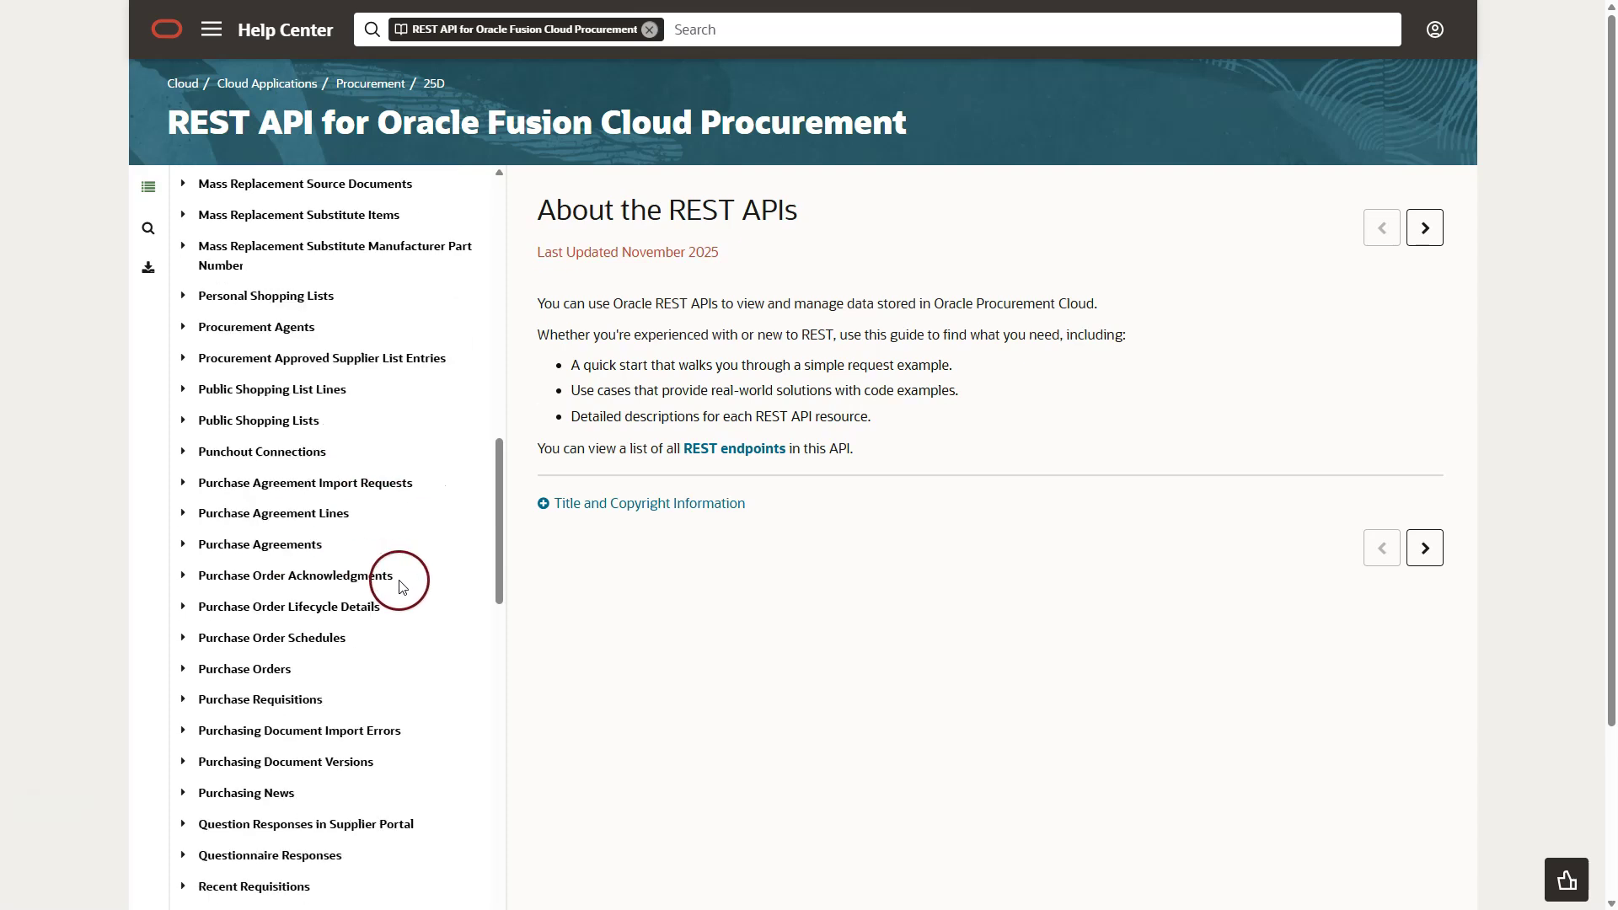
click(284, 509)
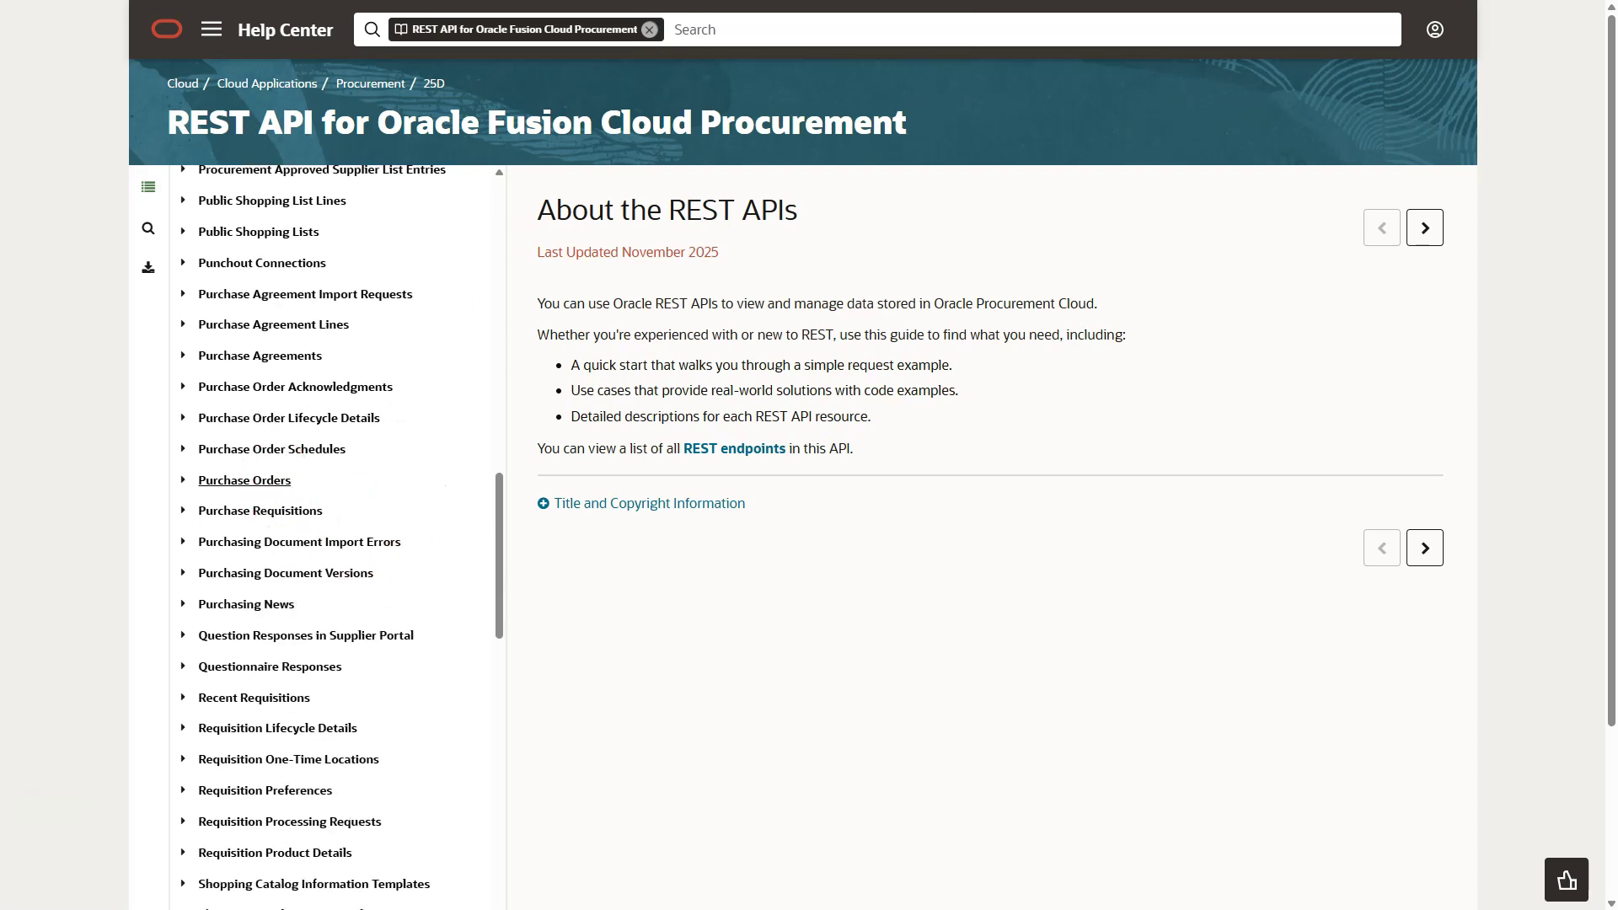
click(226, 478)
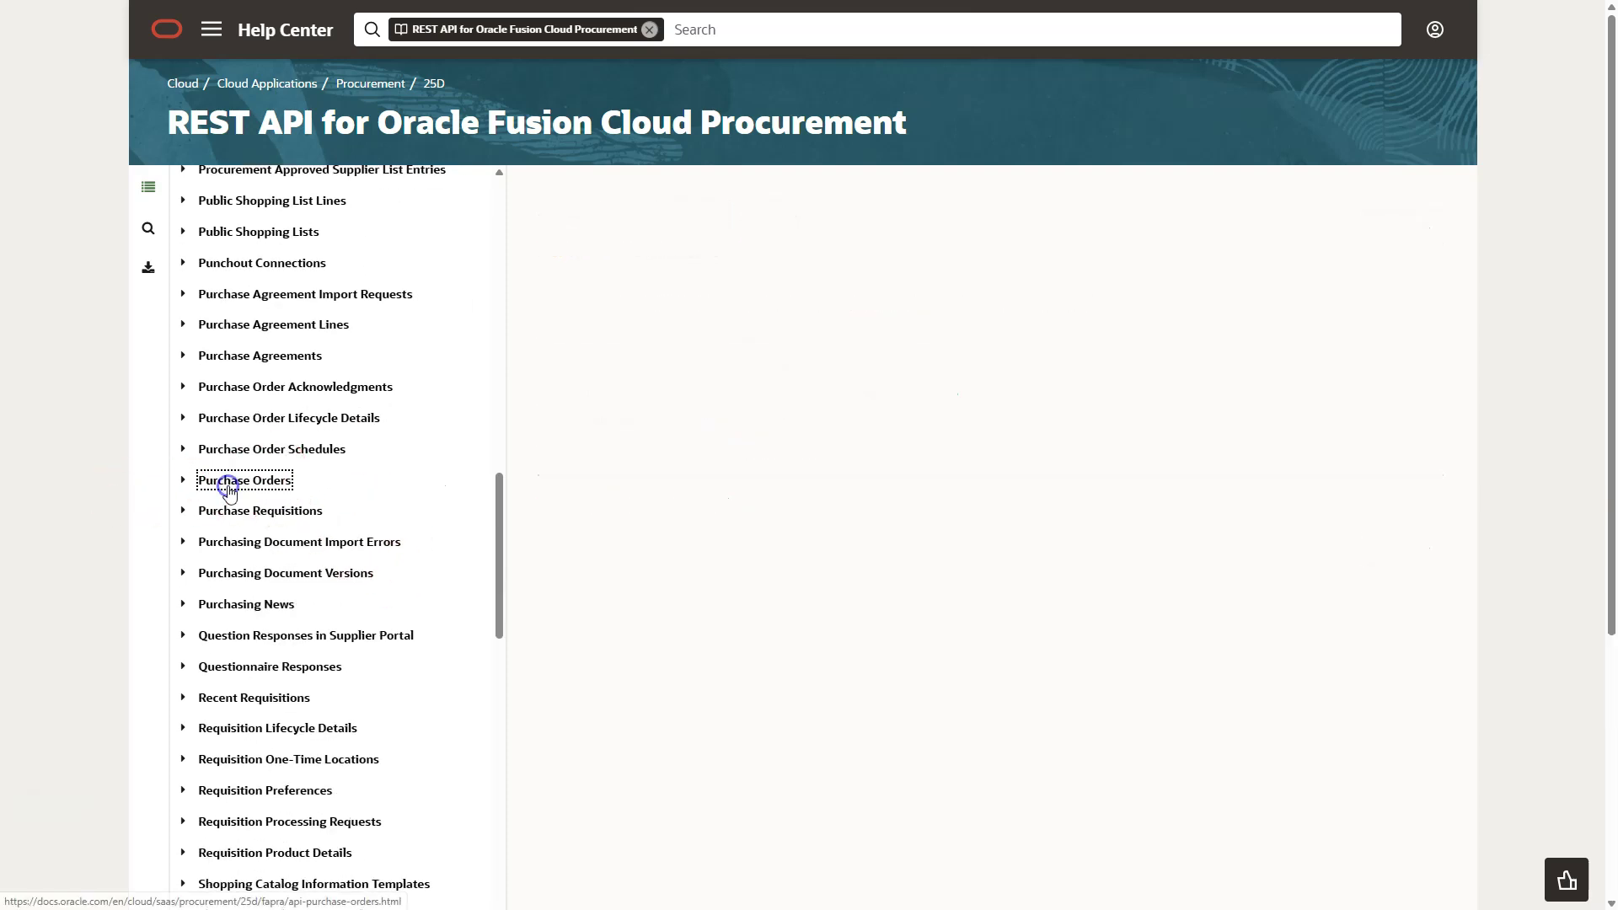
scroll(914, 470, up, 1)
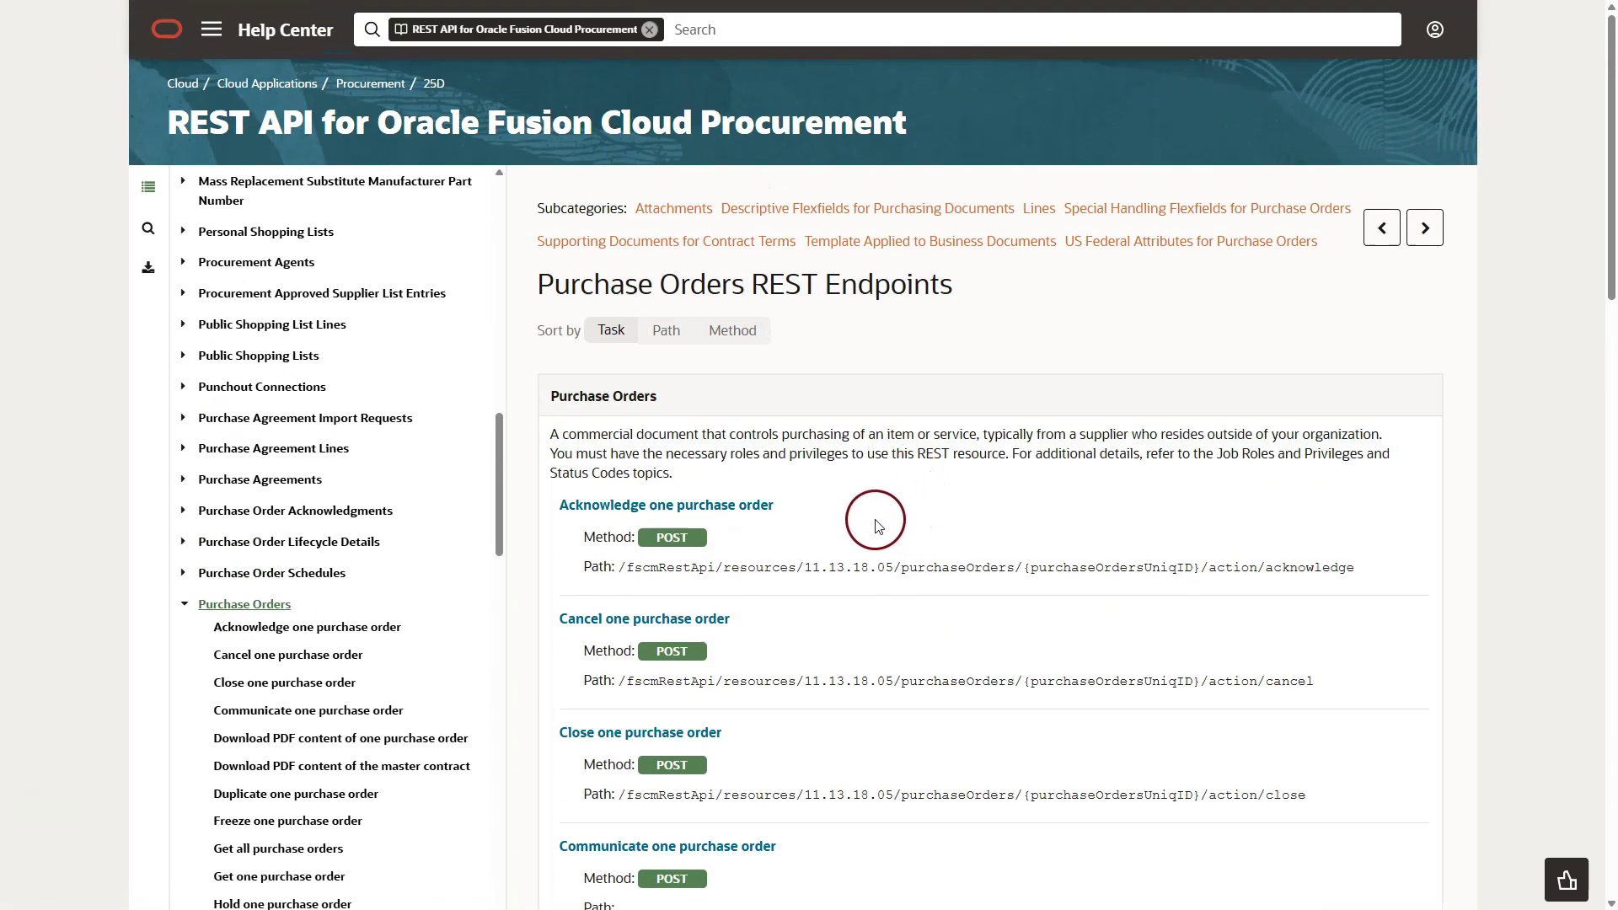
scroll(870, 516, down, 1)
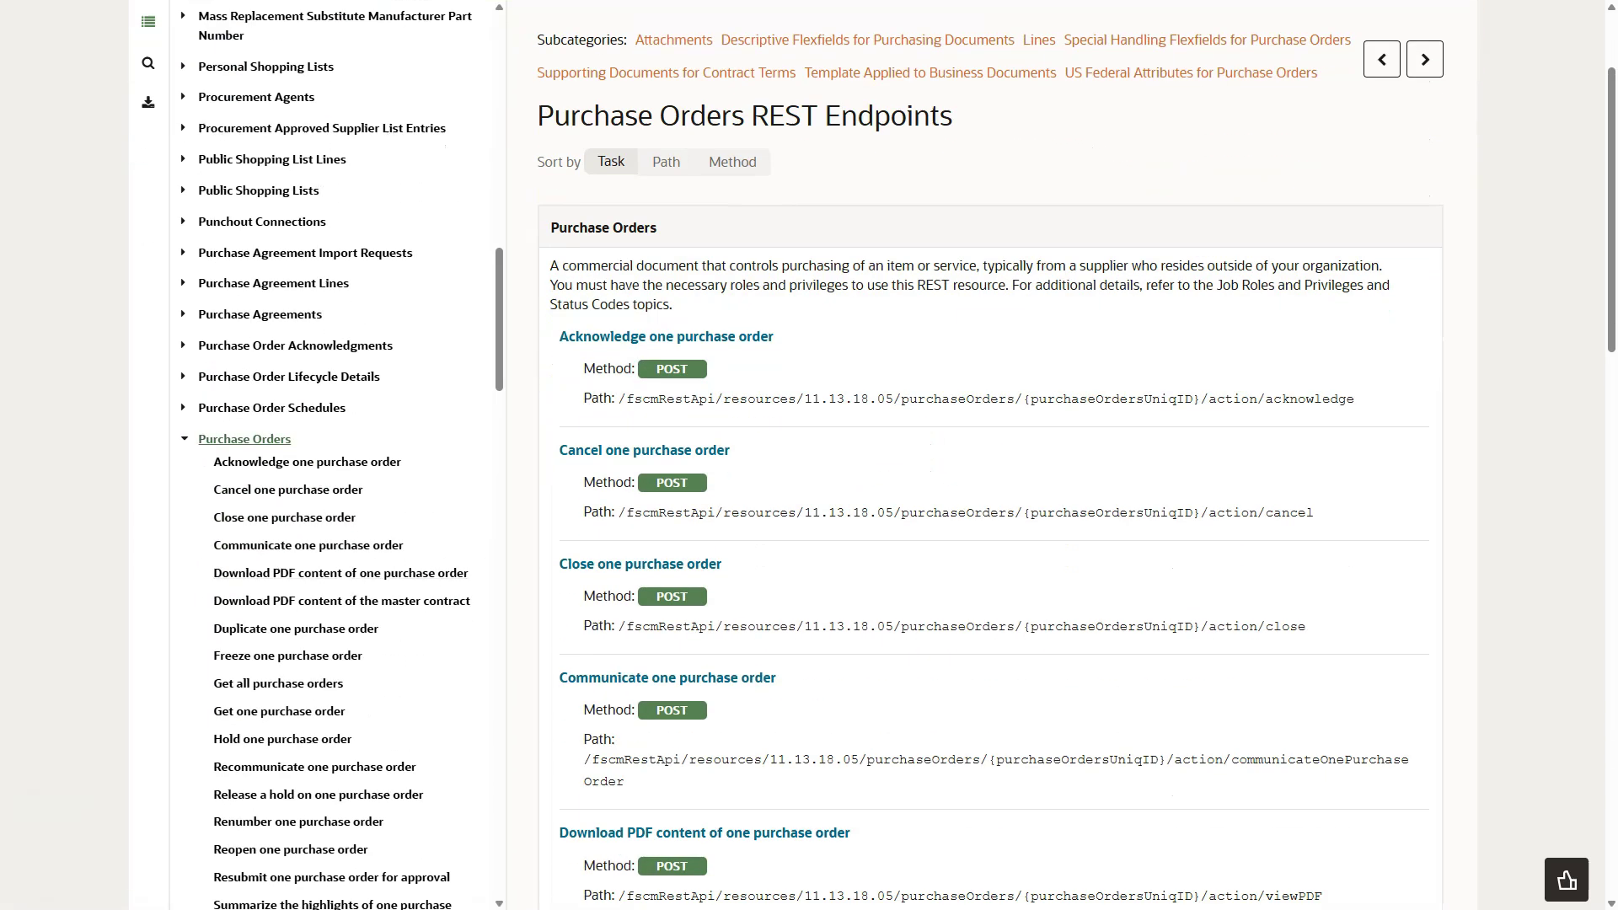
scroll(326, 450, down, 1)
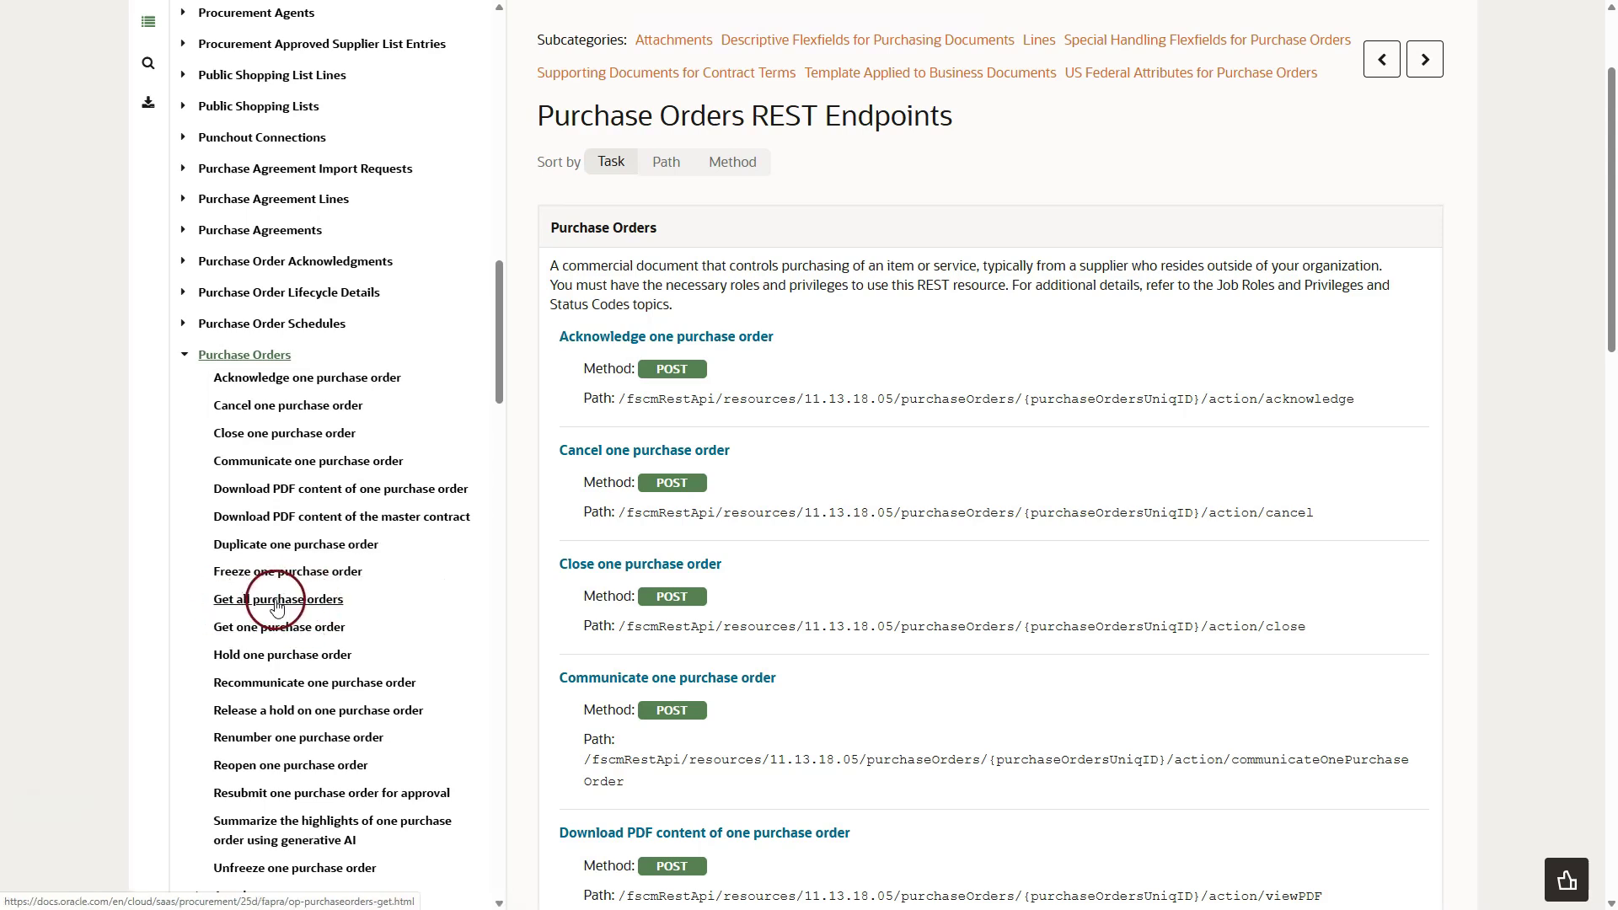
click(230, 603)
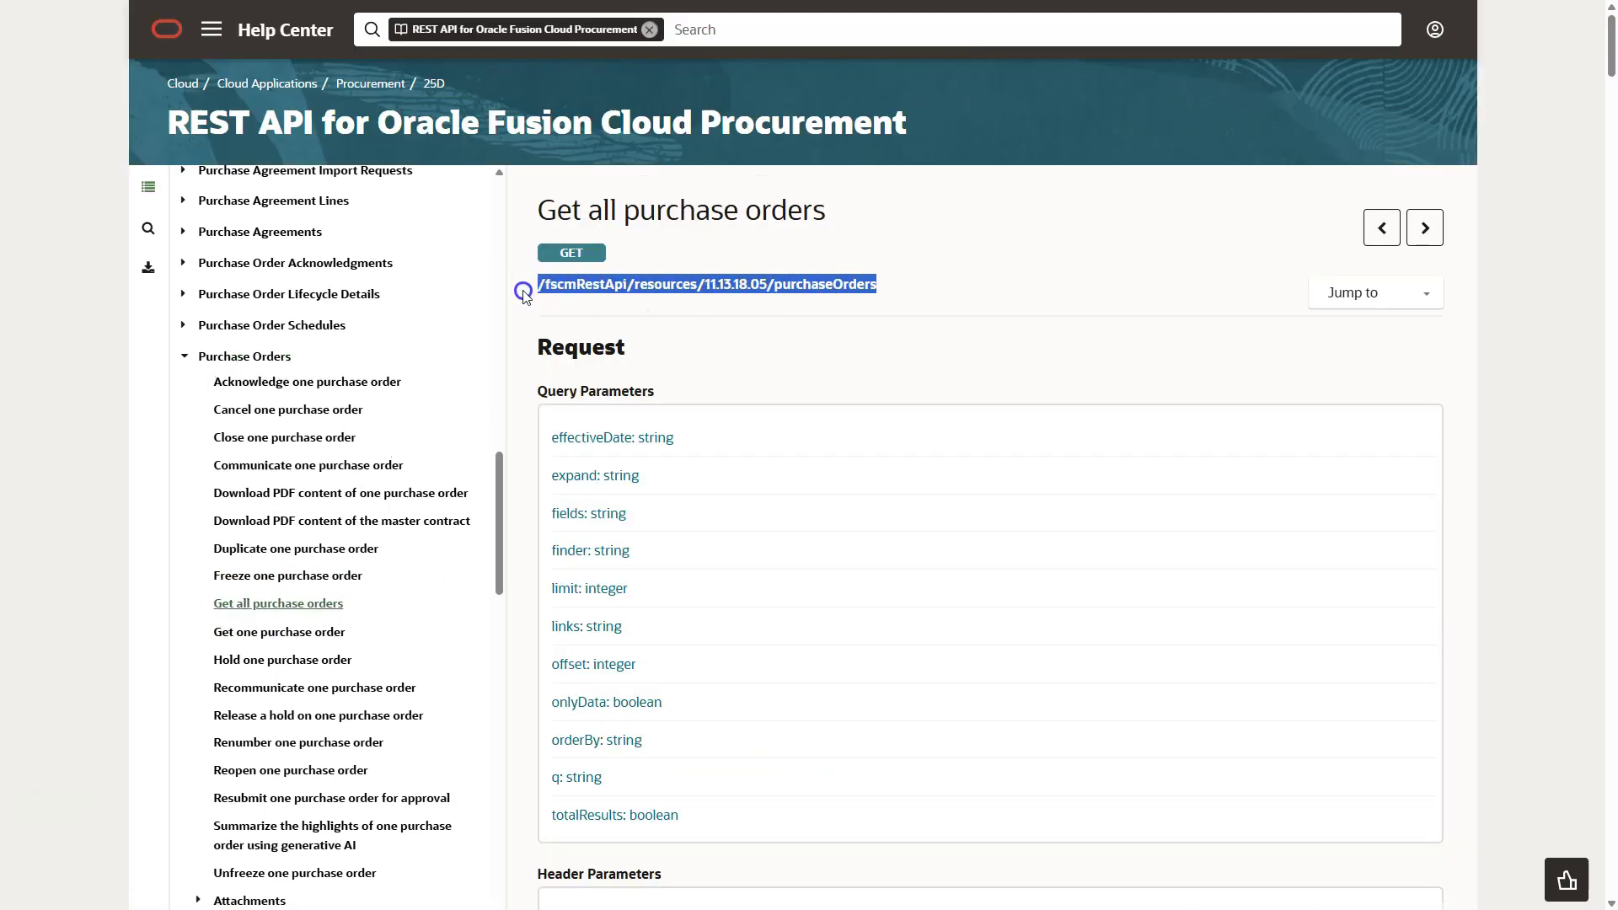
Step: Copy the /fscmRestApi/resources/11.13.18.05/purchaseOrders path and scroll down to the response structure
triple_click(517, 291)
right_click(682, 287)
click(703, 375)
scroll(742, 421, down, 14)
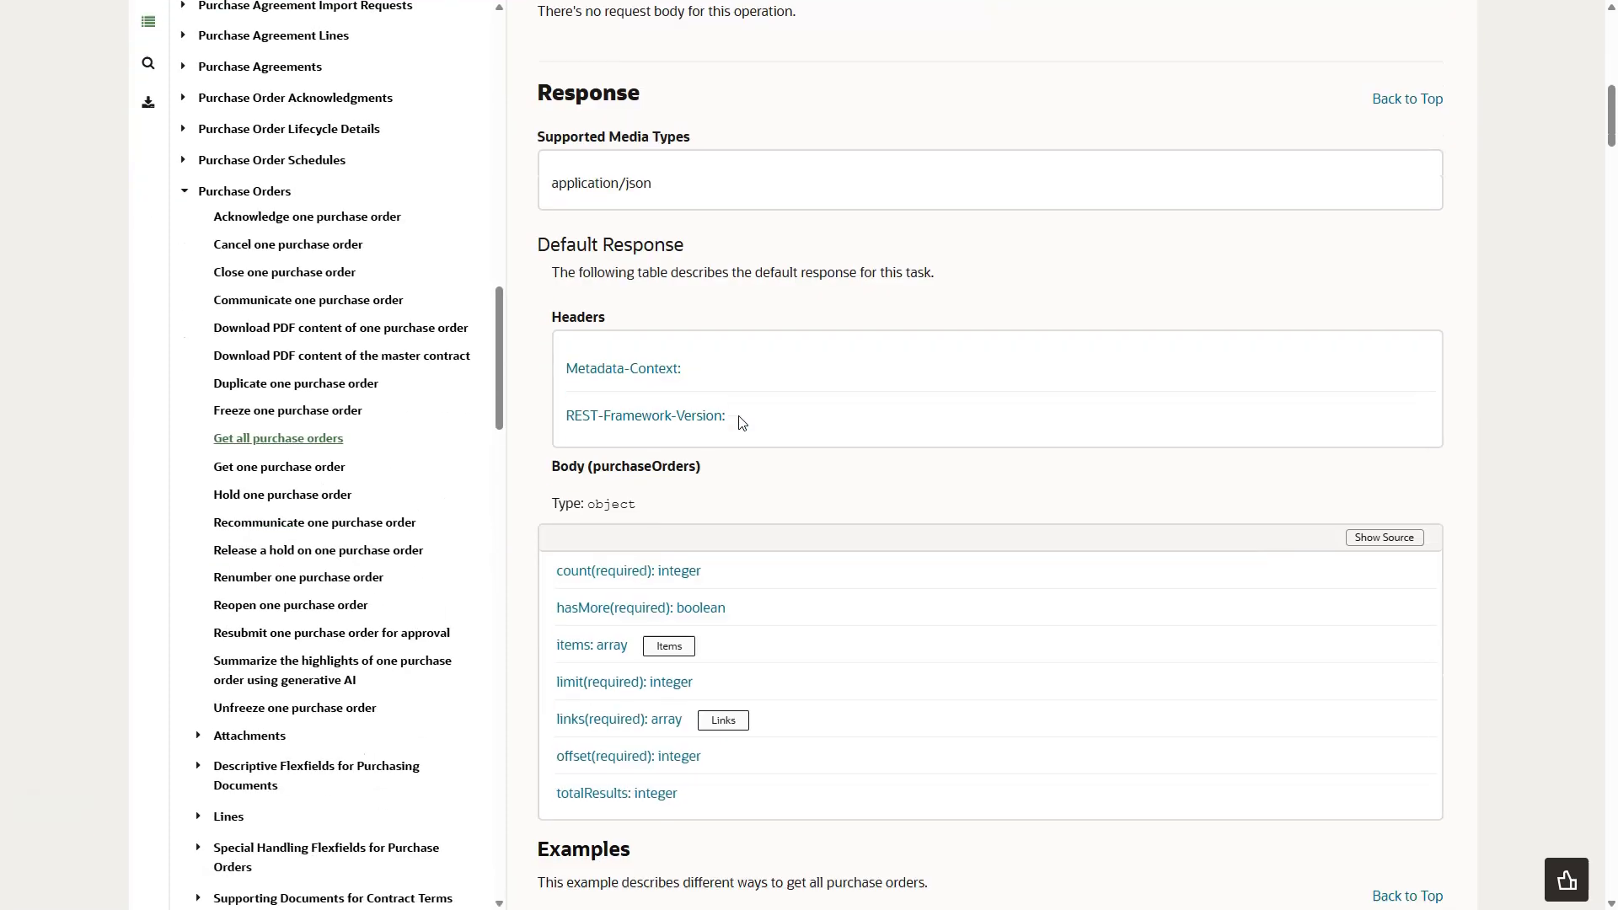
scroll(741, 422, down, 10)
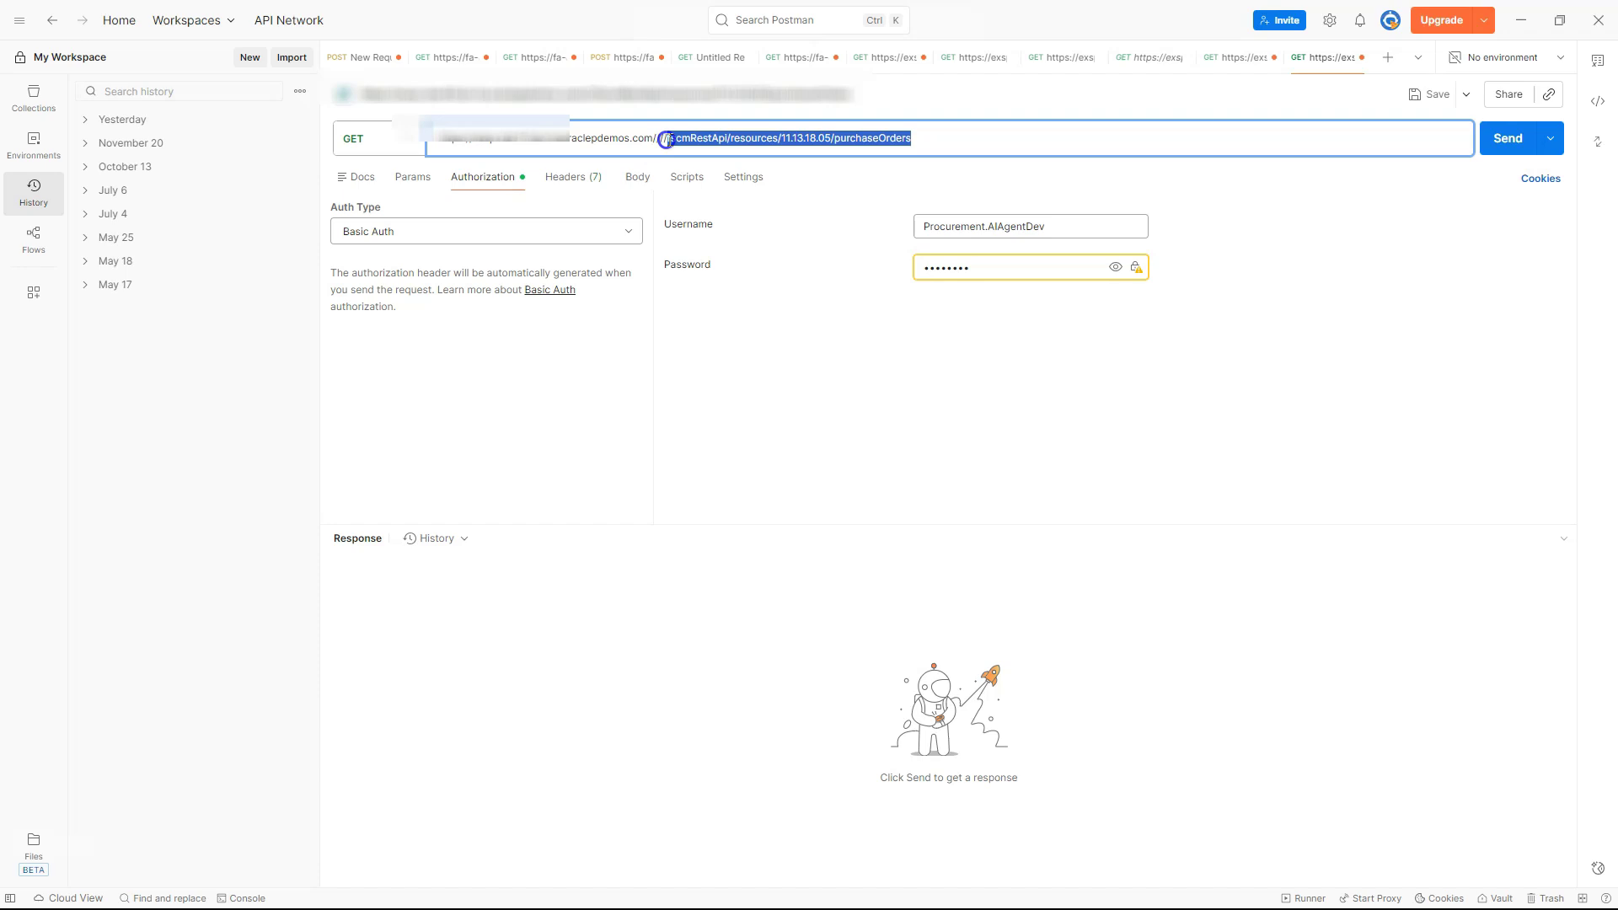
Step: Send the Basic Auth purchase orders GET request and scroll the 200 OK JSON result
drag(1064, 224, 893, 221)
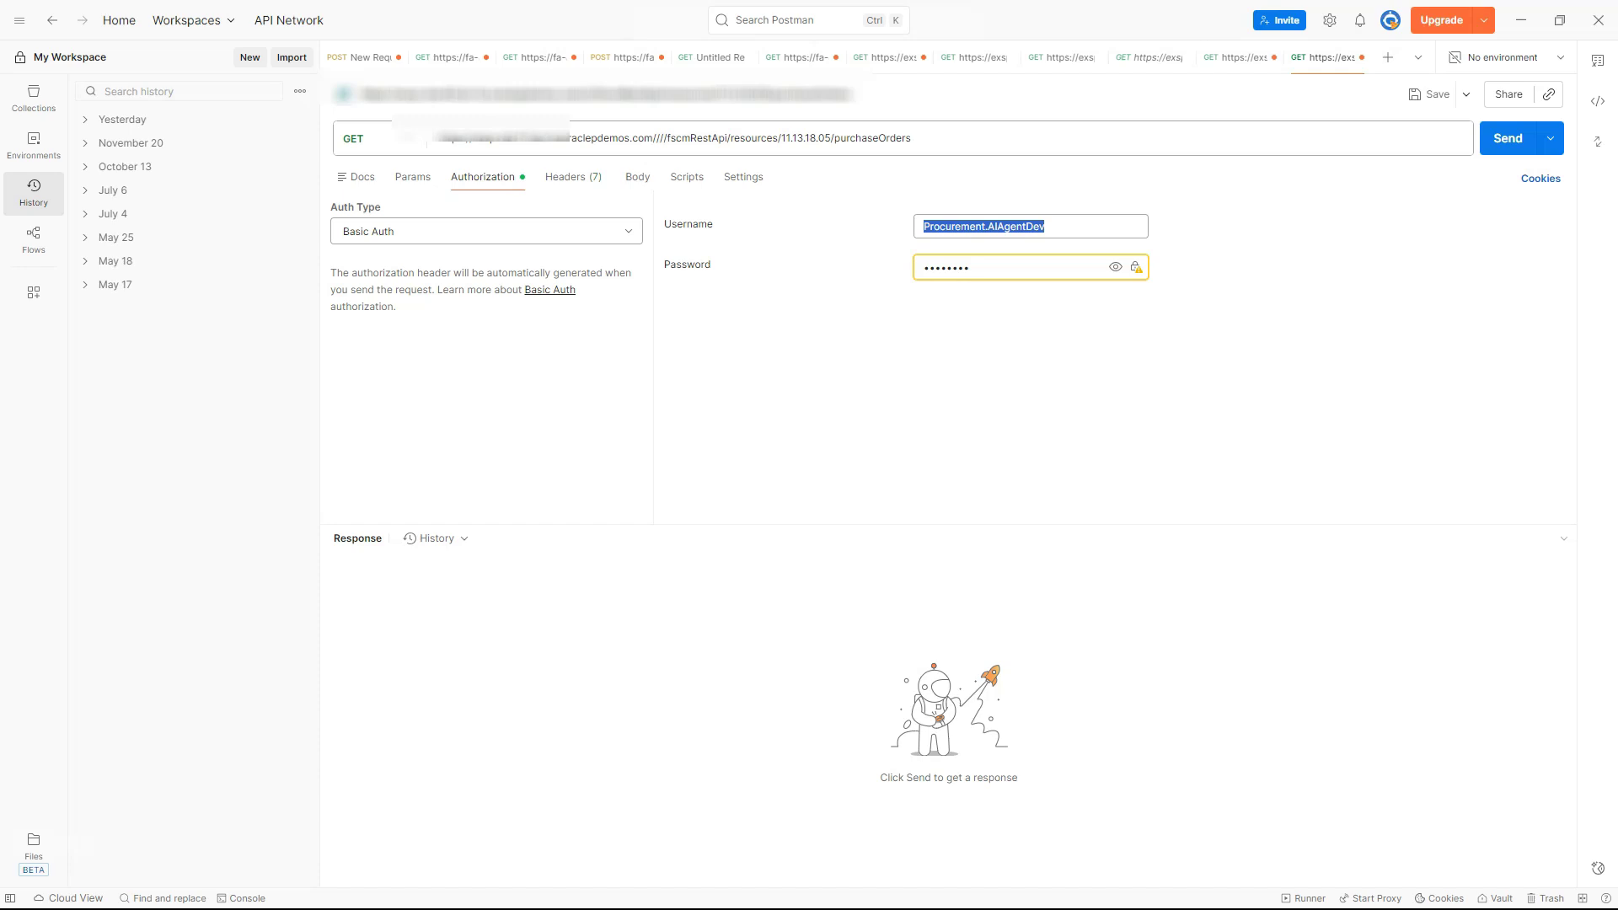
click(1505, 139)
scroll(1562, 616, down, 2)
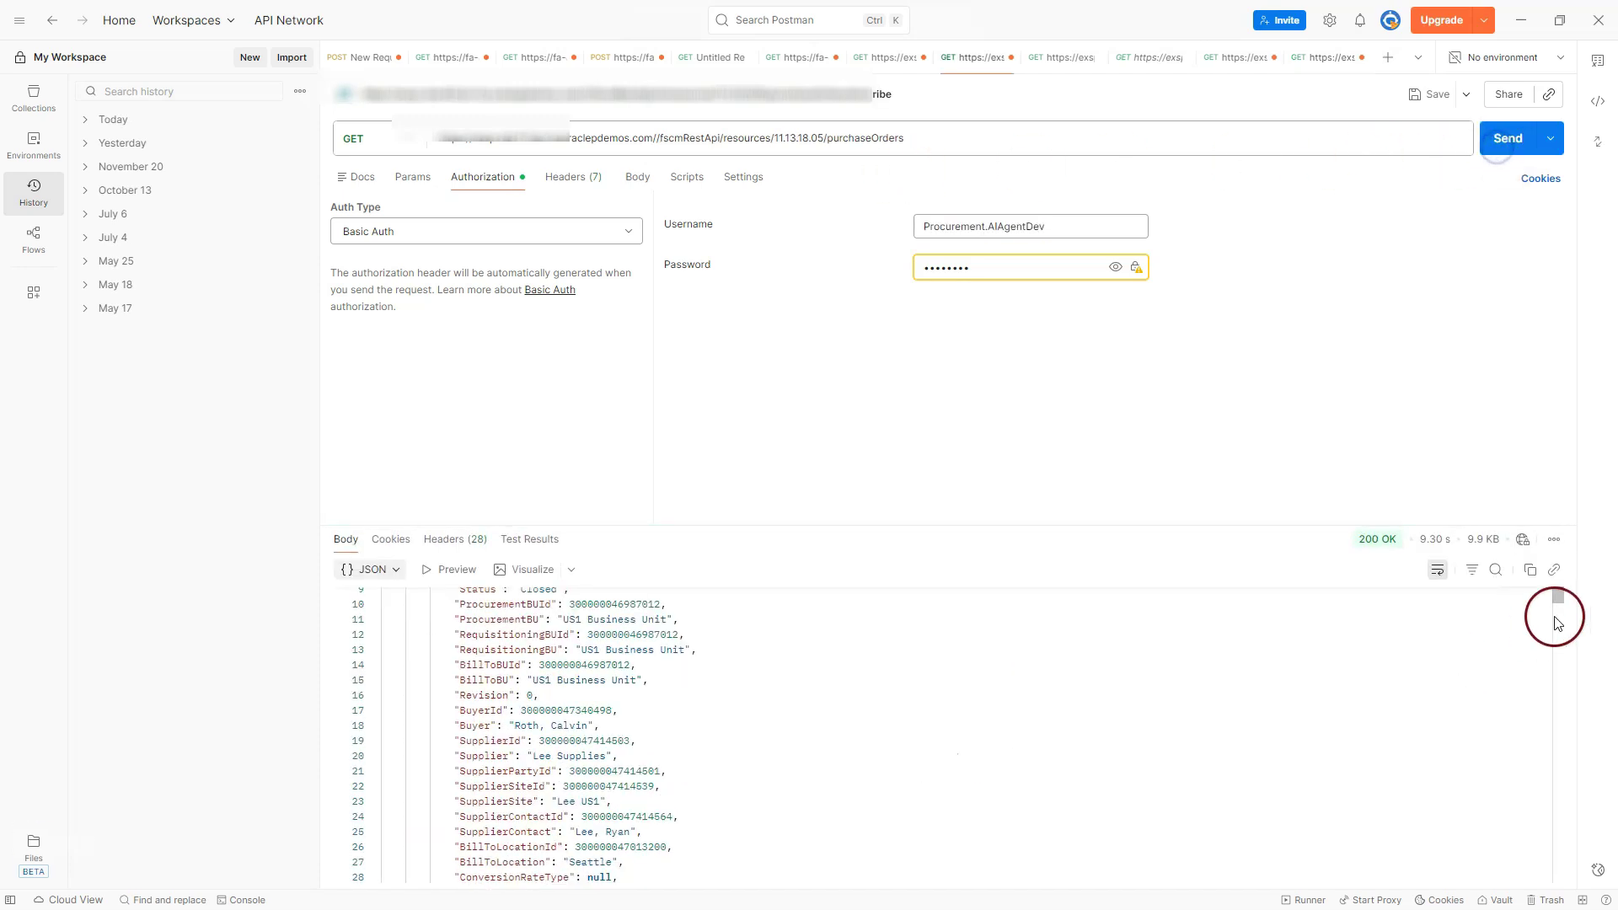
drag(1561, 616, 1561, 753)
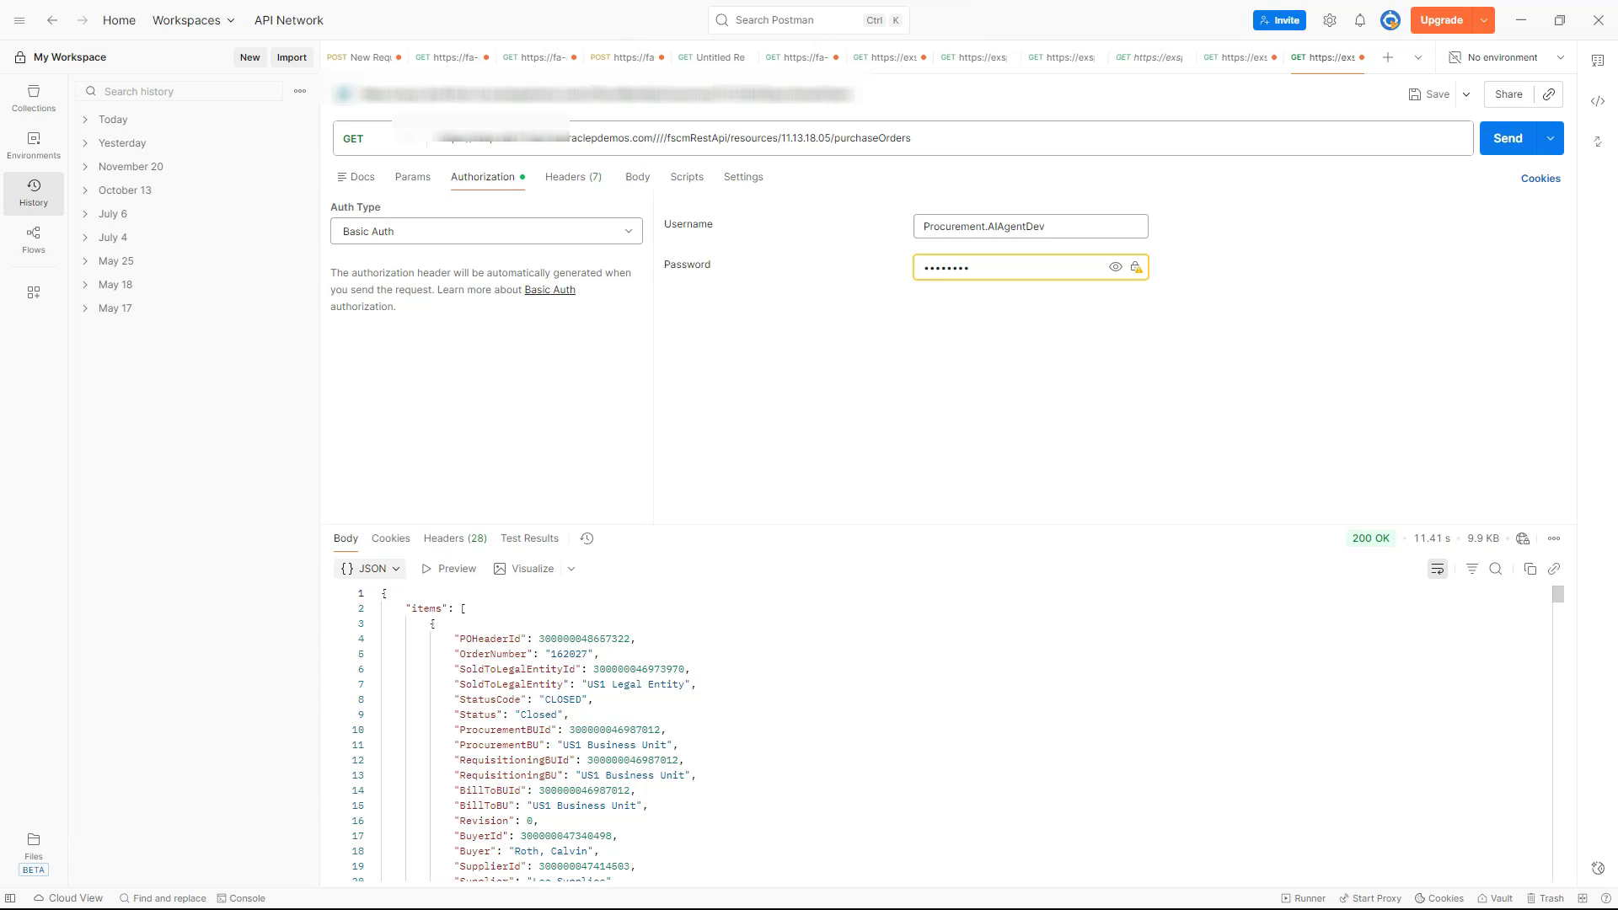
Step: Request the purchaseOrders /describe metadata and select the Status attribute's description
click(932, 137)
text(/describe)
key(ctrl+Return)
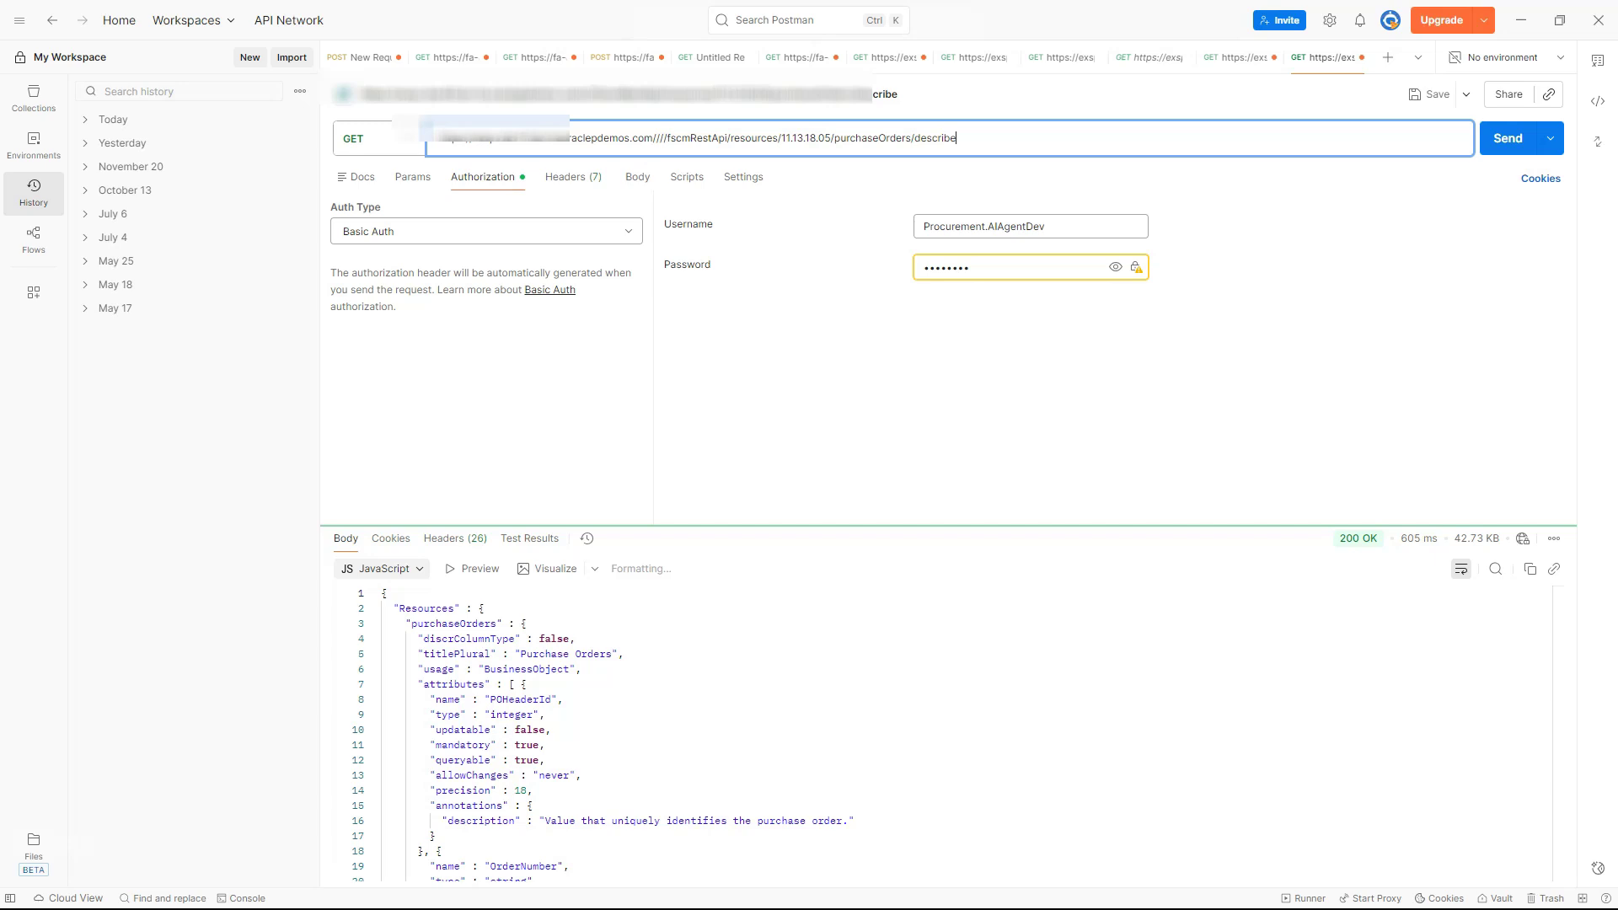
scroll(542, 623, down, 10)
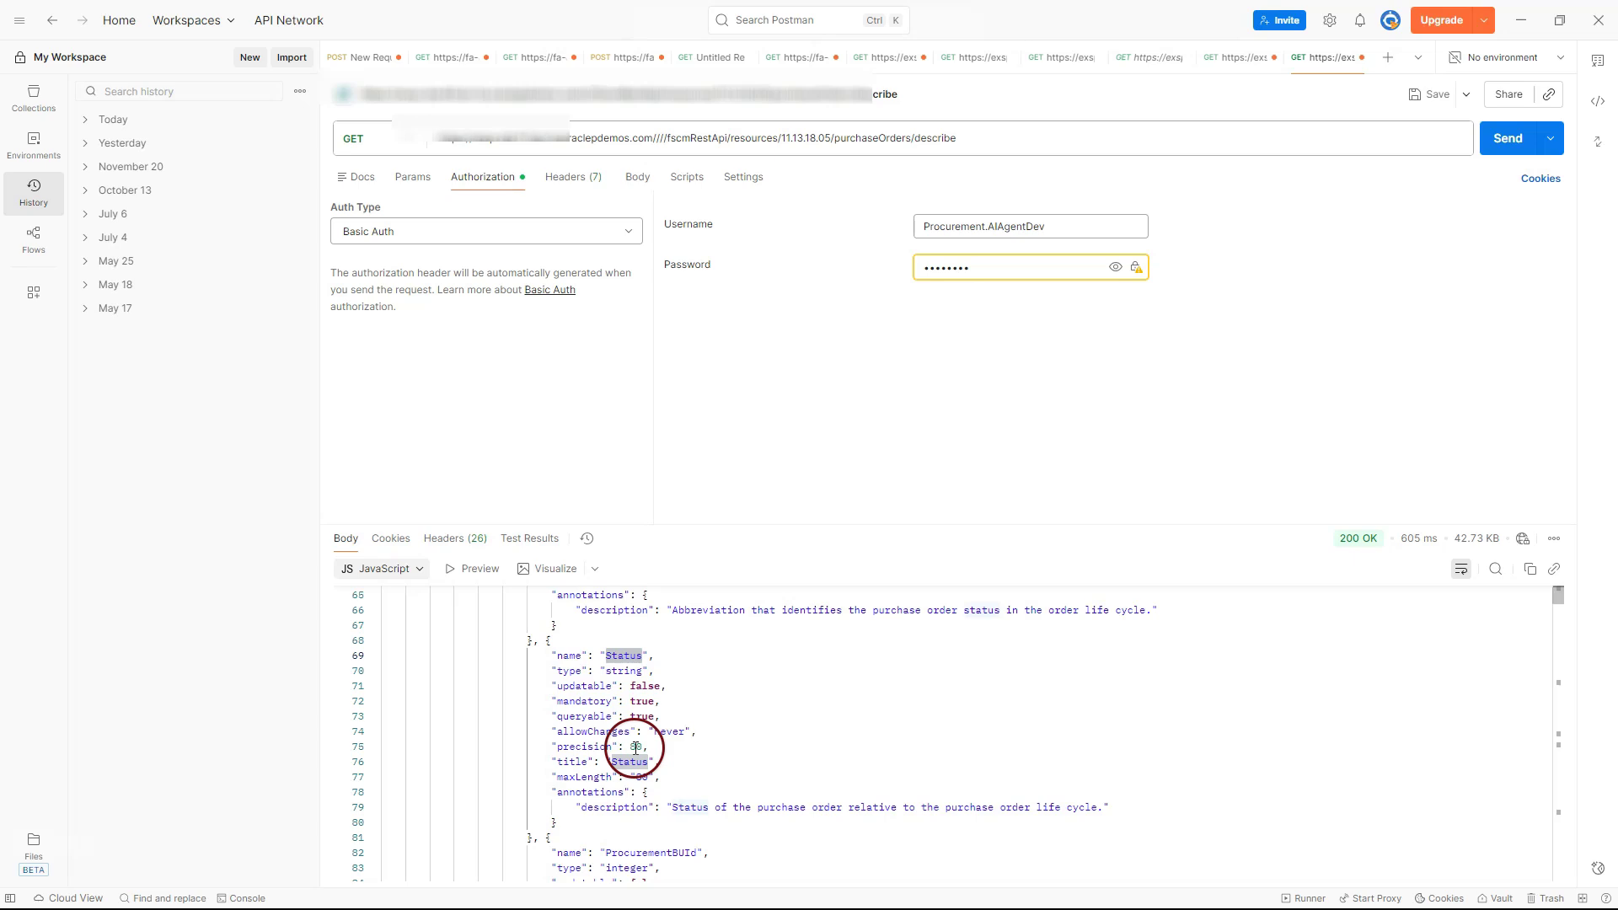
click(669, 808)
drag(670, 808, 1029, 808)
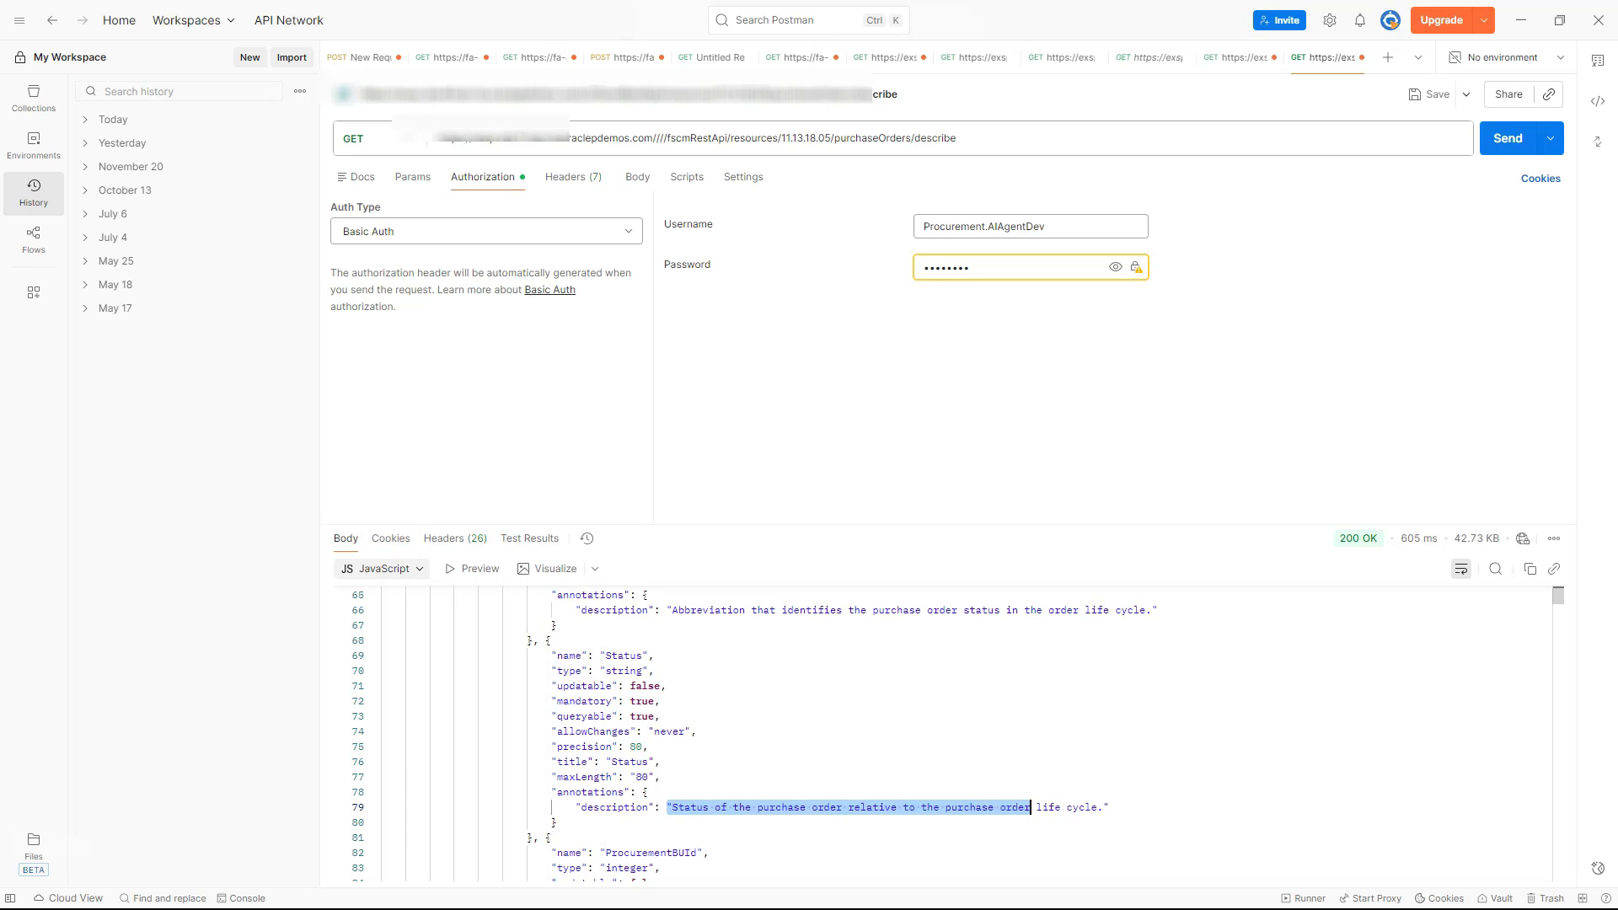
Step: Replace the request URL with the q=Status='Open' query using expand=all, fields and onlyData=true
click(463, 147)
key(ctrl+a)
text(?q=Status='Open'&expand=all&fields=Status,ProcurementBU,OrderNumber,Supplier,Total,Currency,Description,OrderDate,BuyerDisplayName;&onlyData=true)
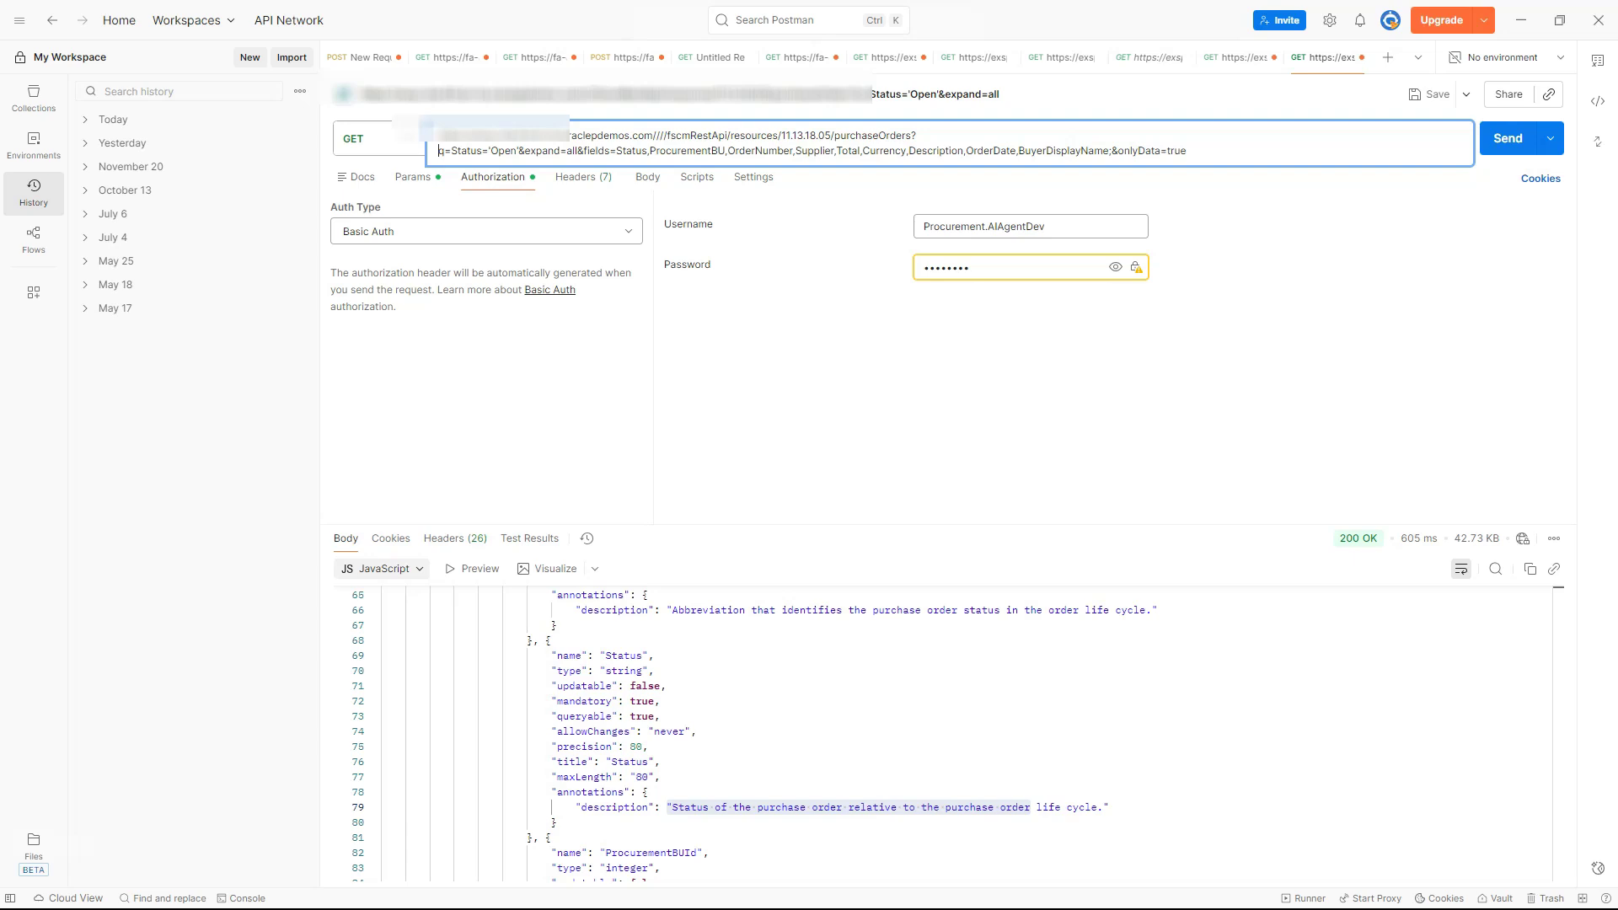
Step: Send the Status='Open' filtered request and review the 200 OK JSON response
click(1505, 144)
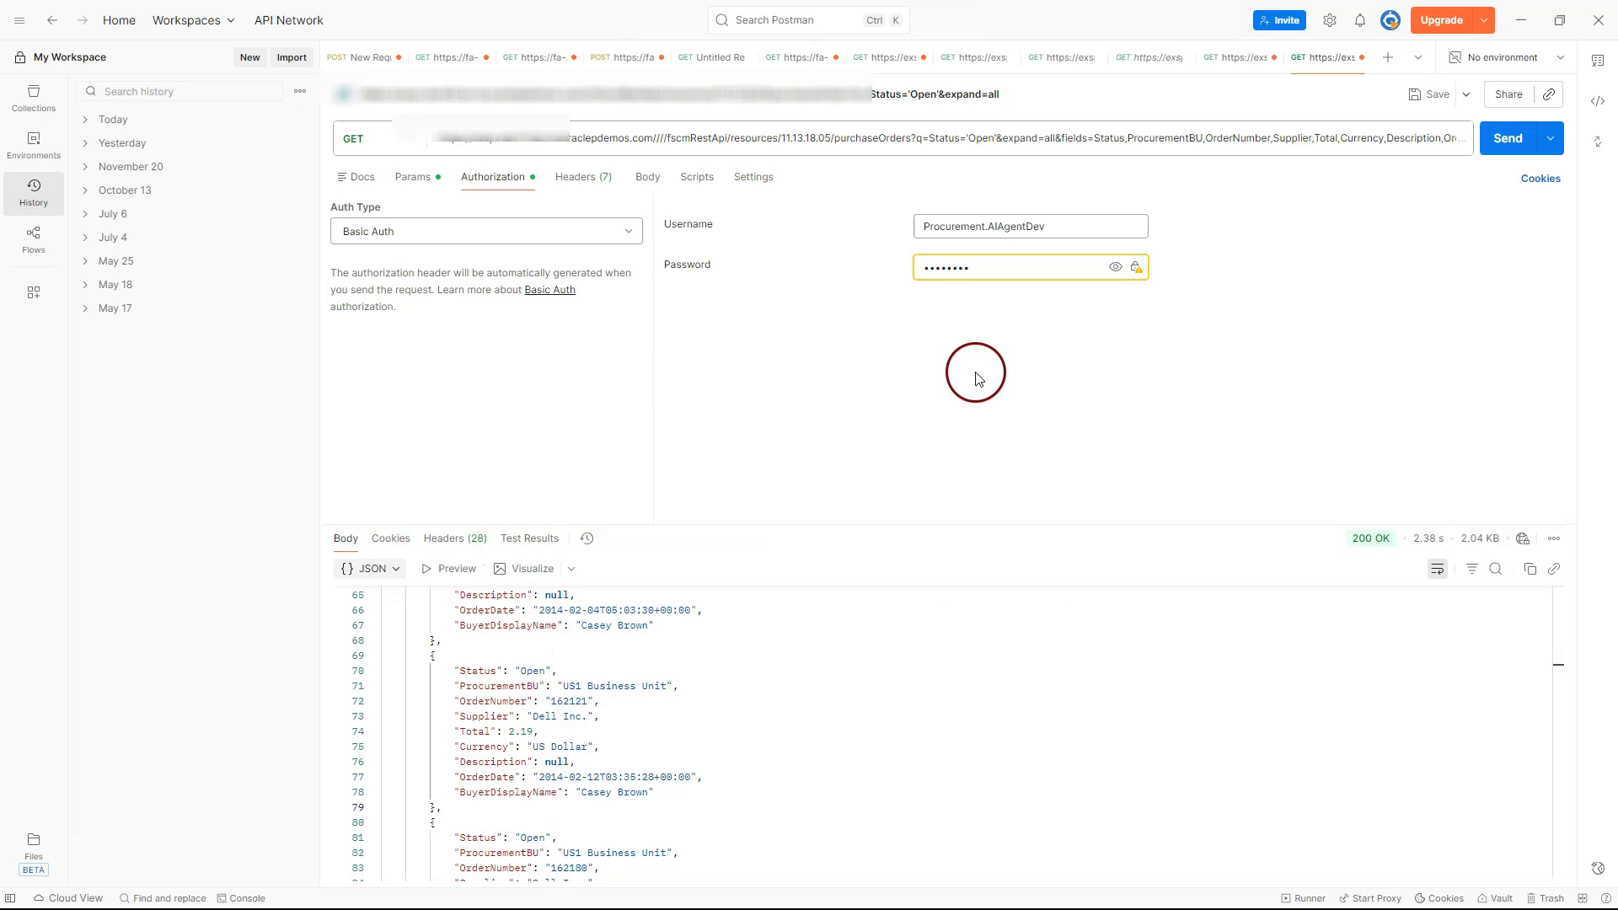
scroll(722, 705, up, 10)
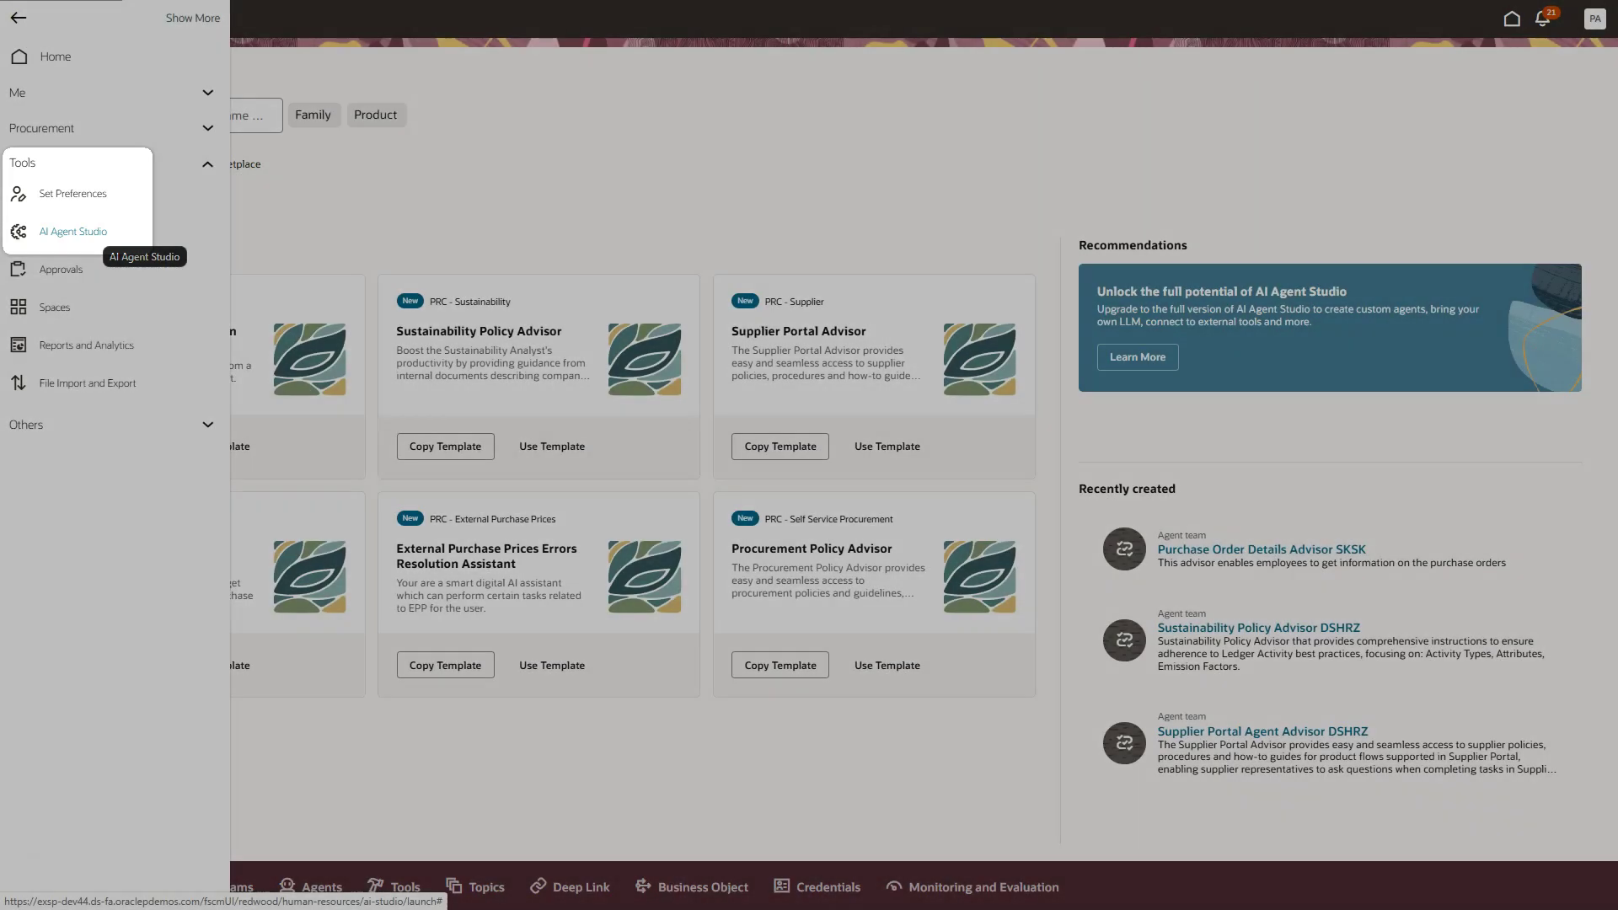
Step: Open AI Agent Studio and go to its Business Object list
click(361, 188)
click(821, 675)
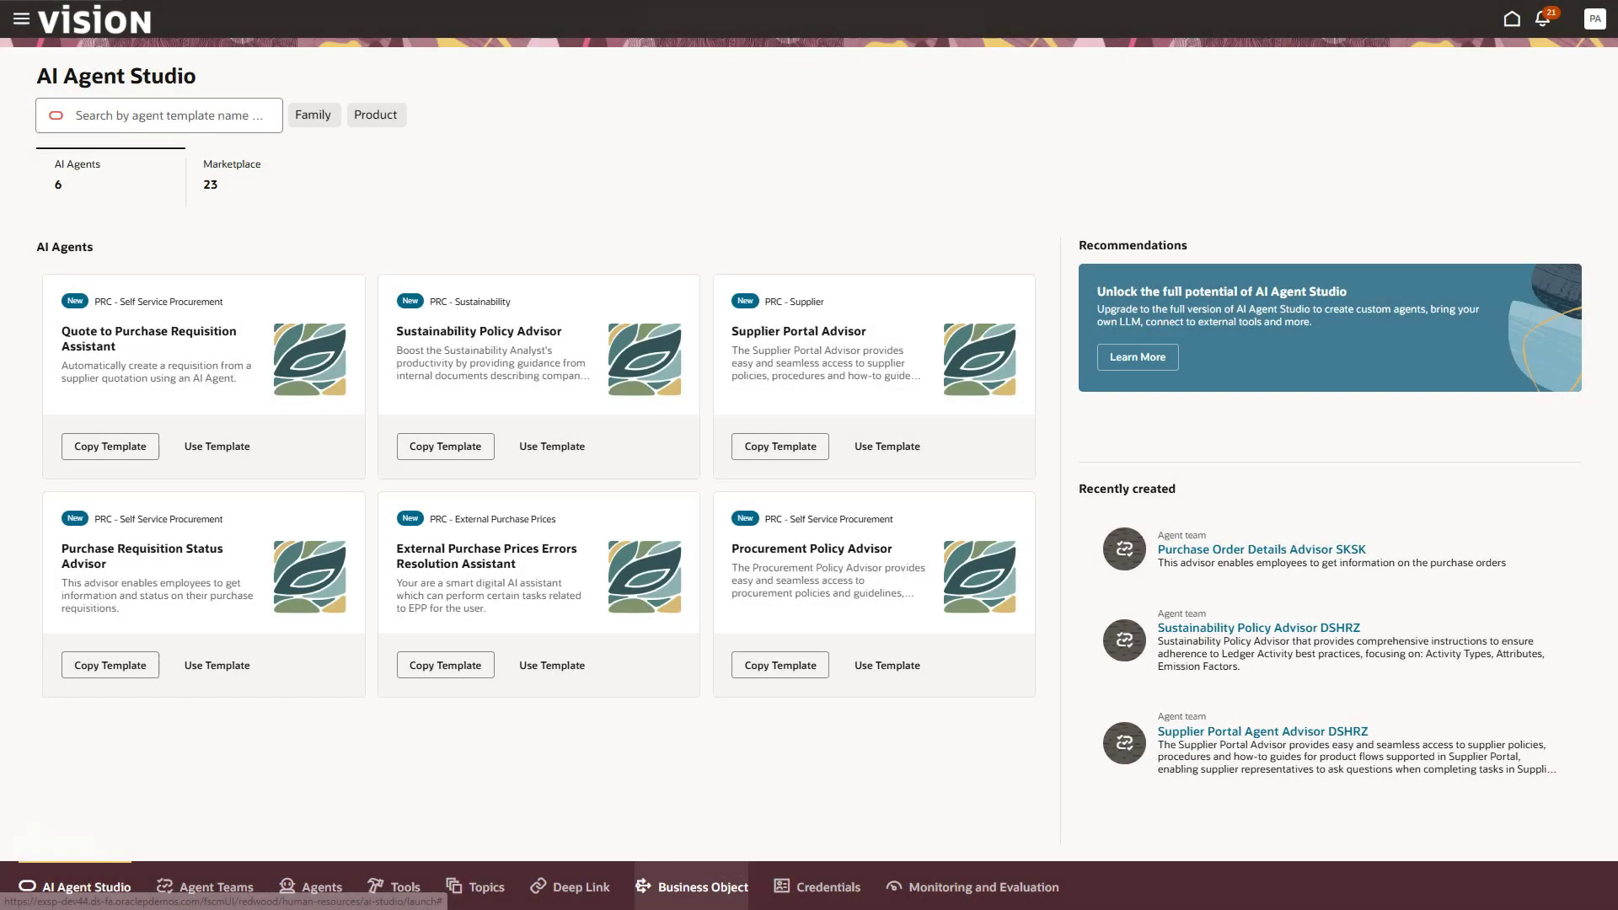
click(703, 886)
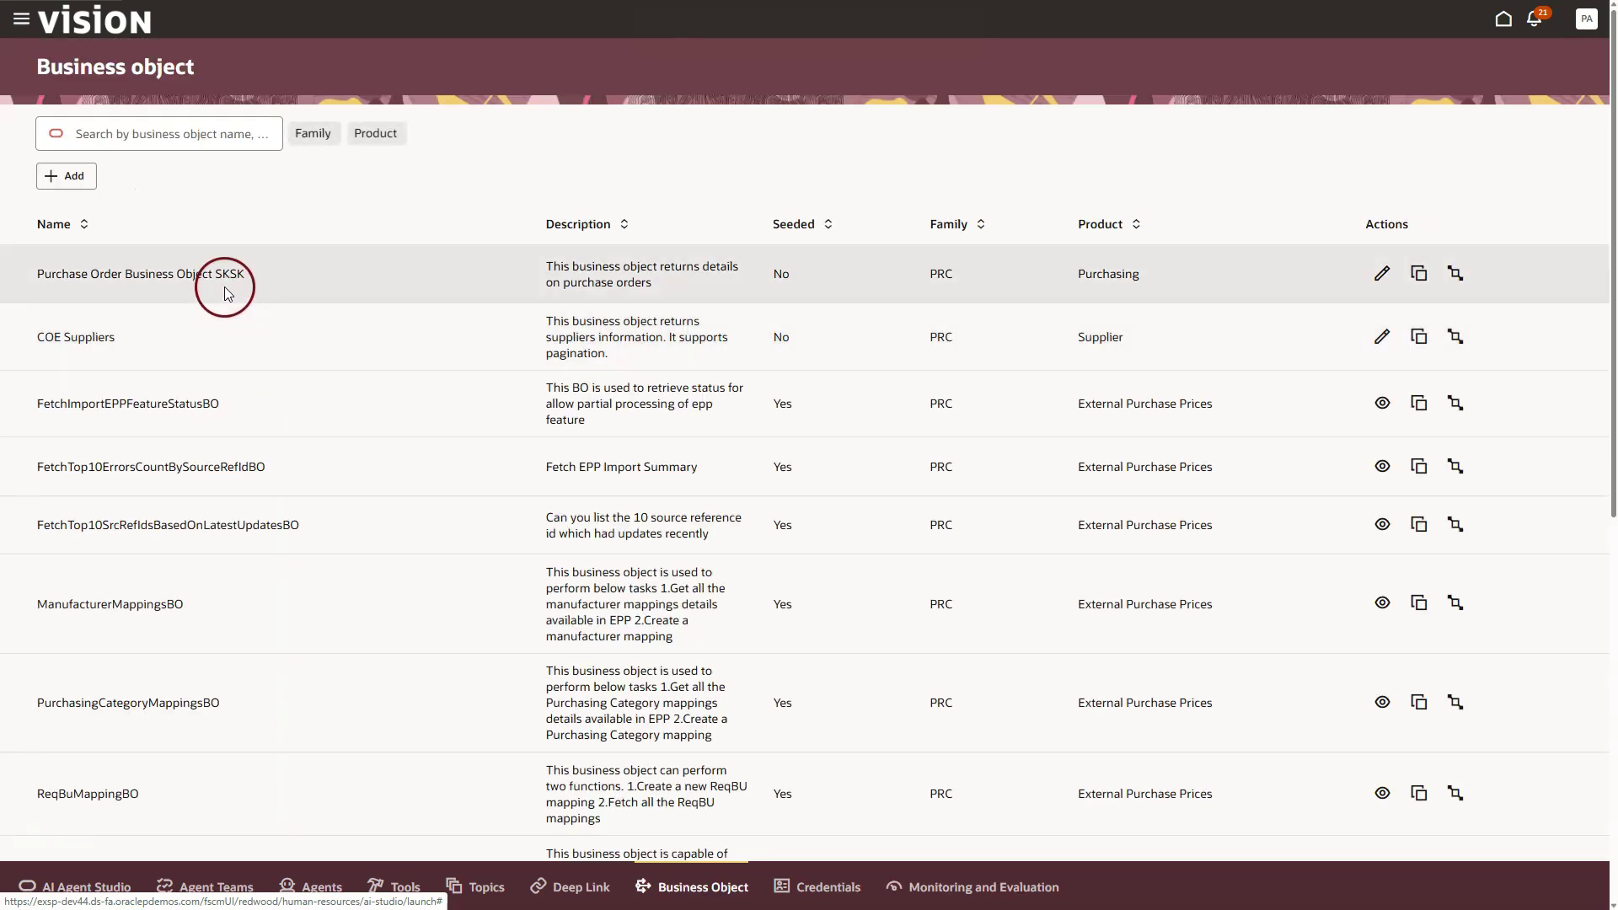
Step: Start a new business object with Family PRC and Product Purchasing
click(80, 174)
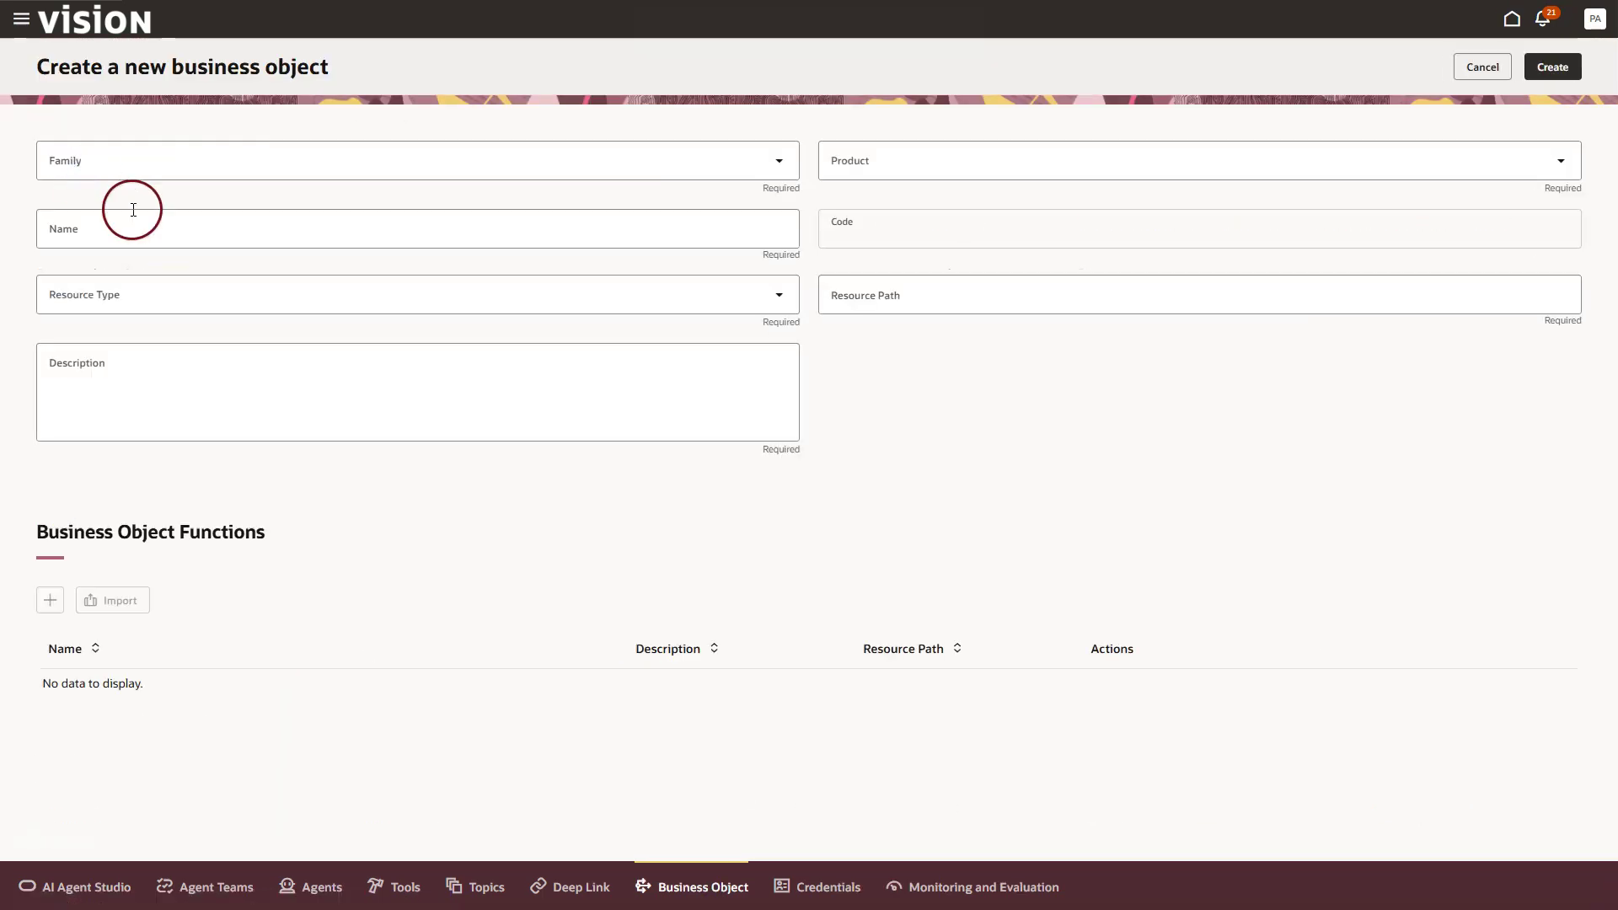
click(152, 165)
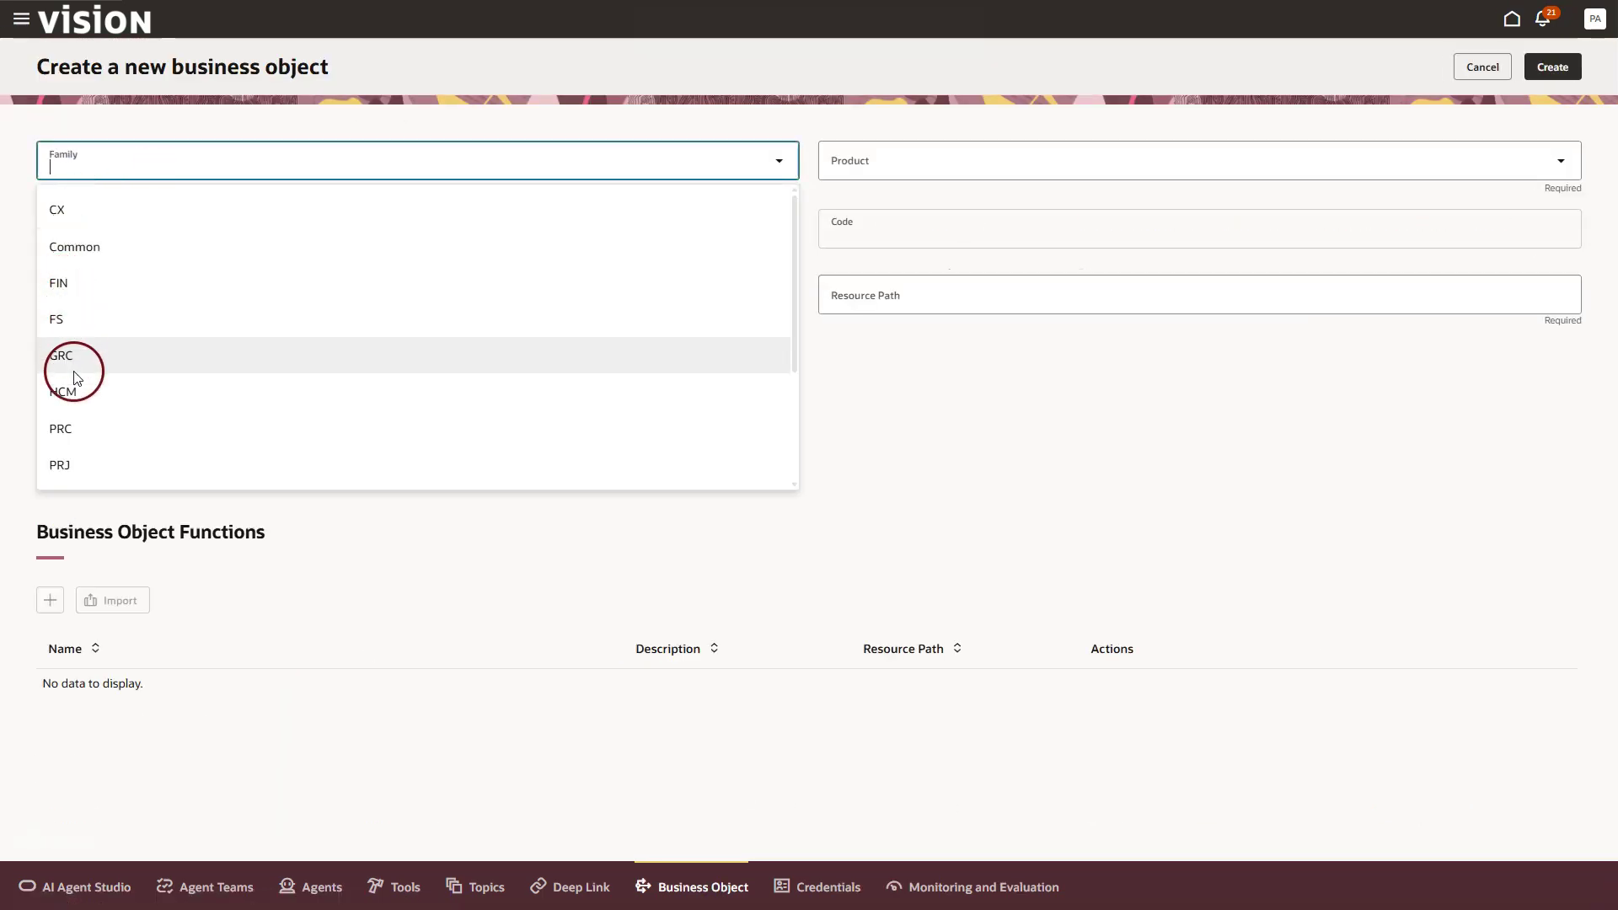
click(67, 430)
click(863, 156)
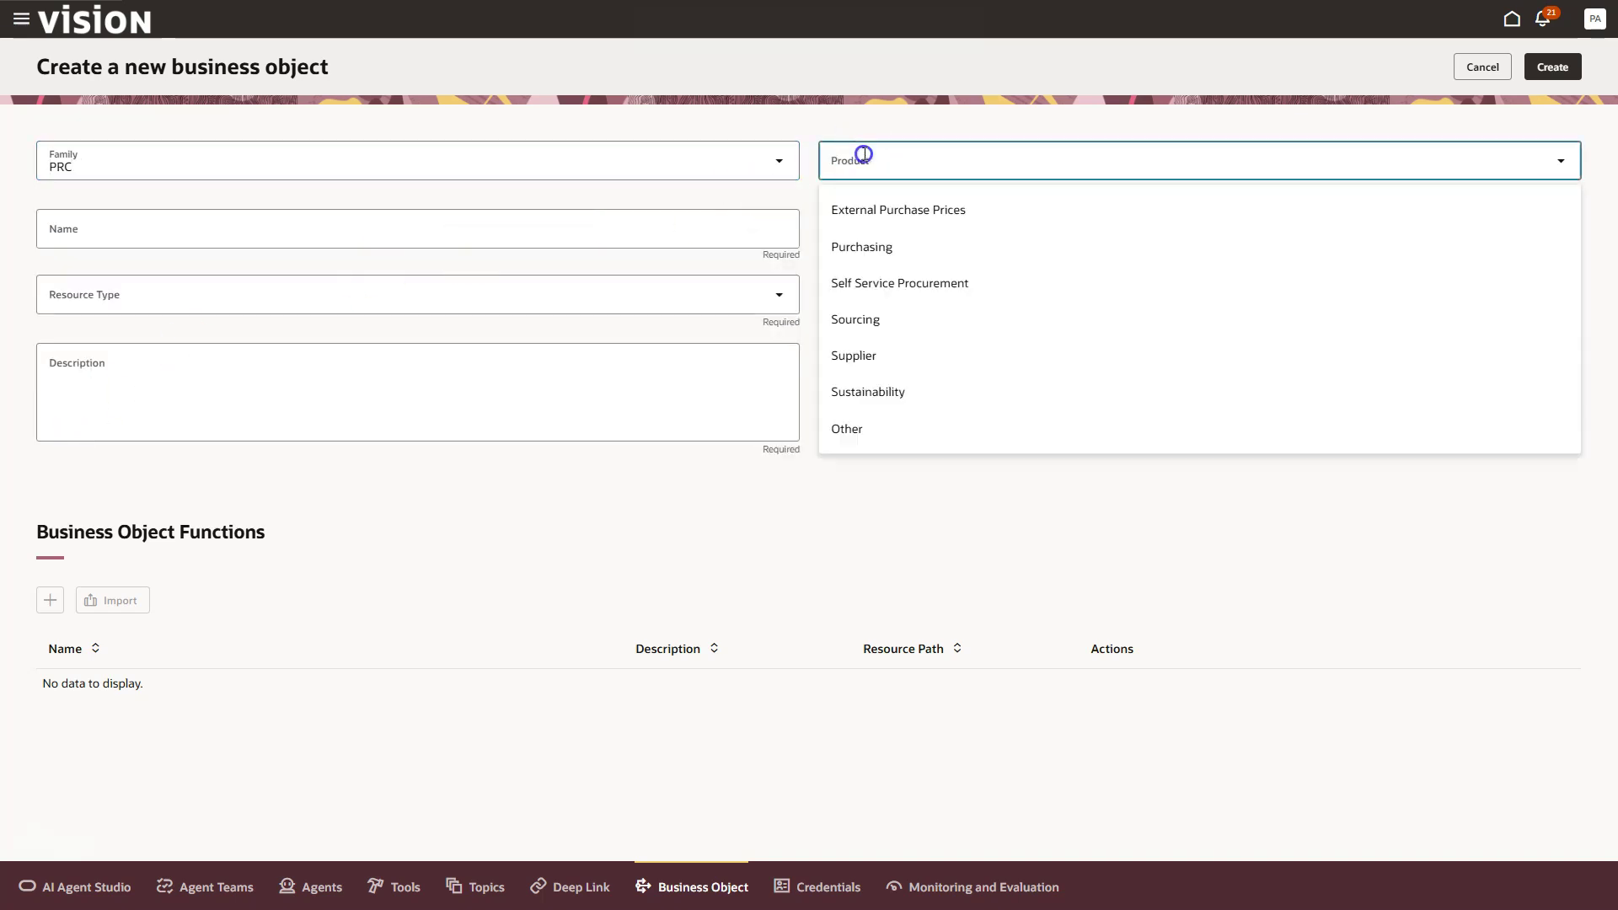
click(870, 268)
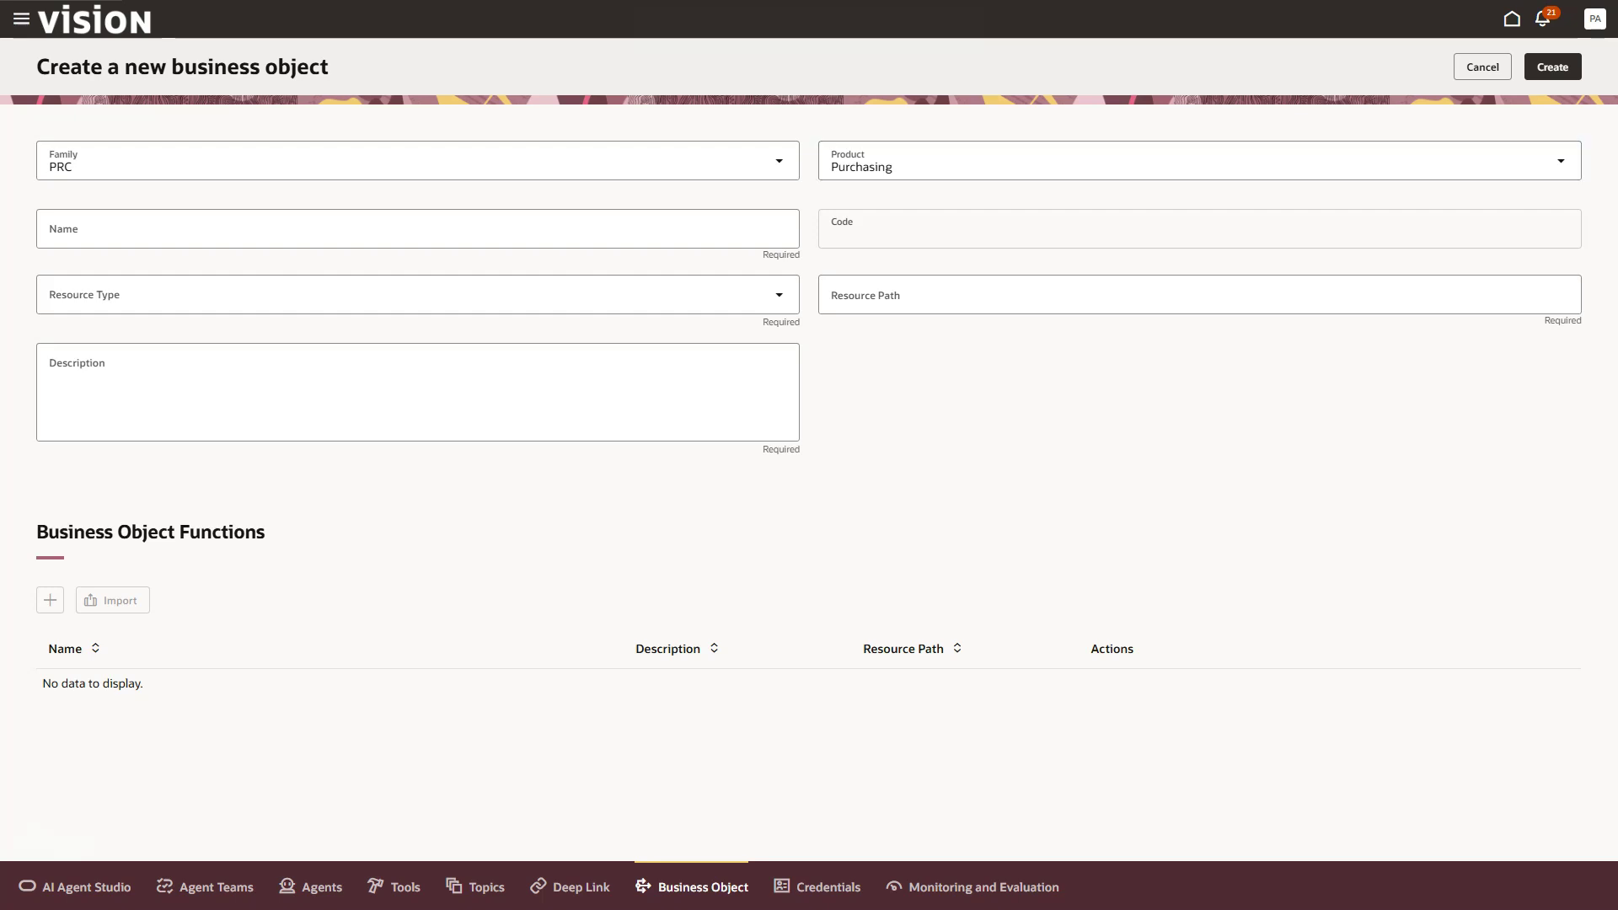
Step: Name it 'Purchase Order Business Object ERPCH' and choose Monolith resource as the resource type
click(126, 229)
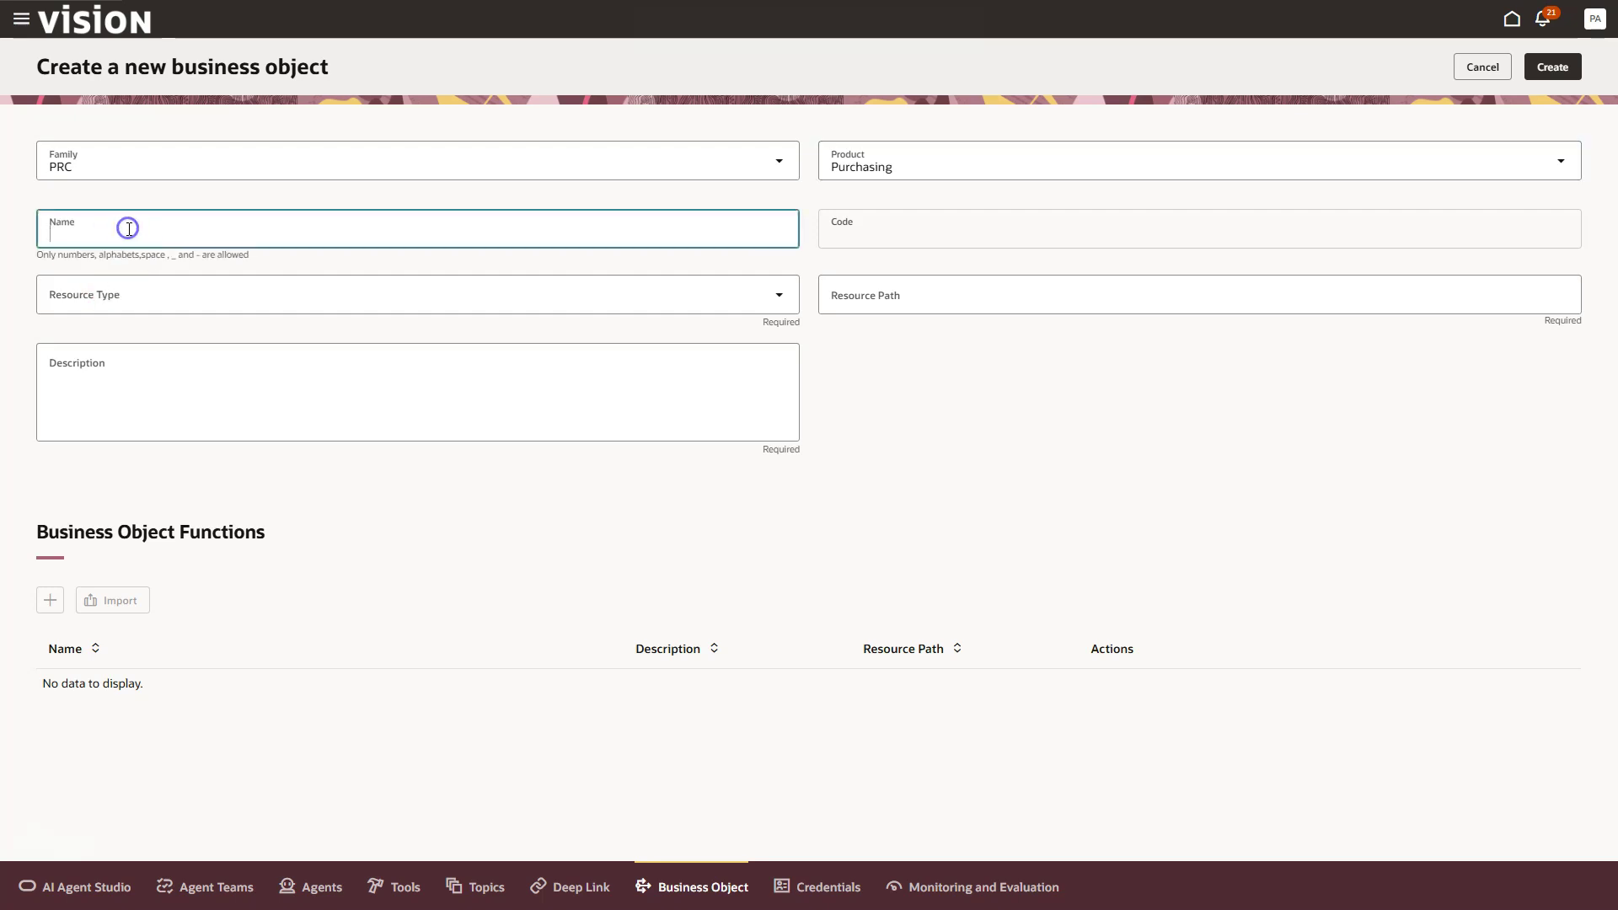
text(Purchase Order Business Object ERPCH)
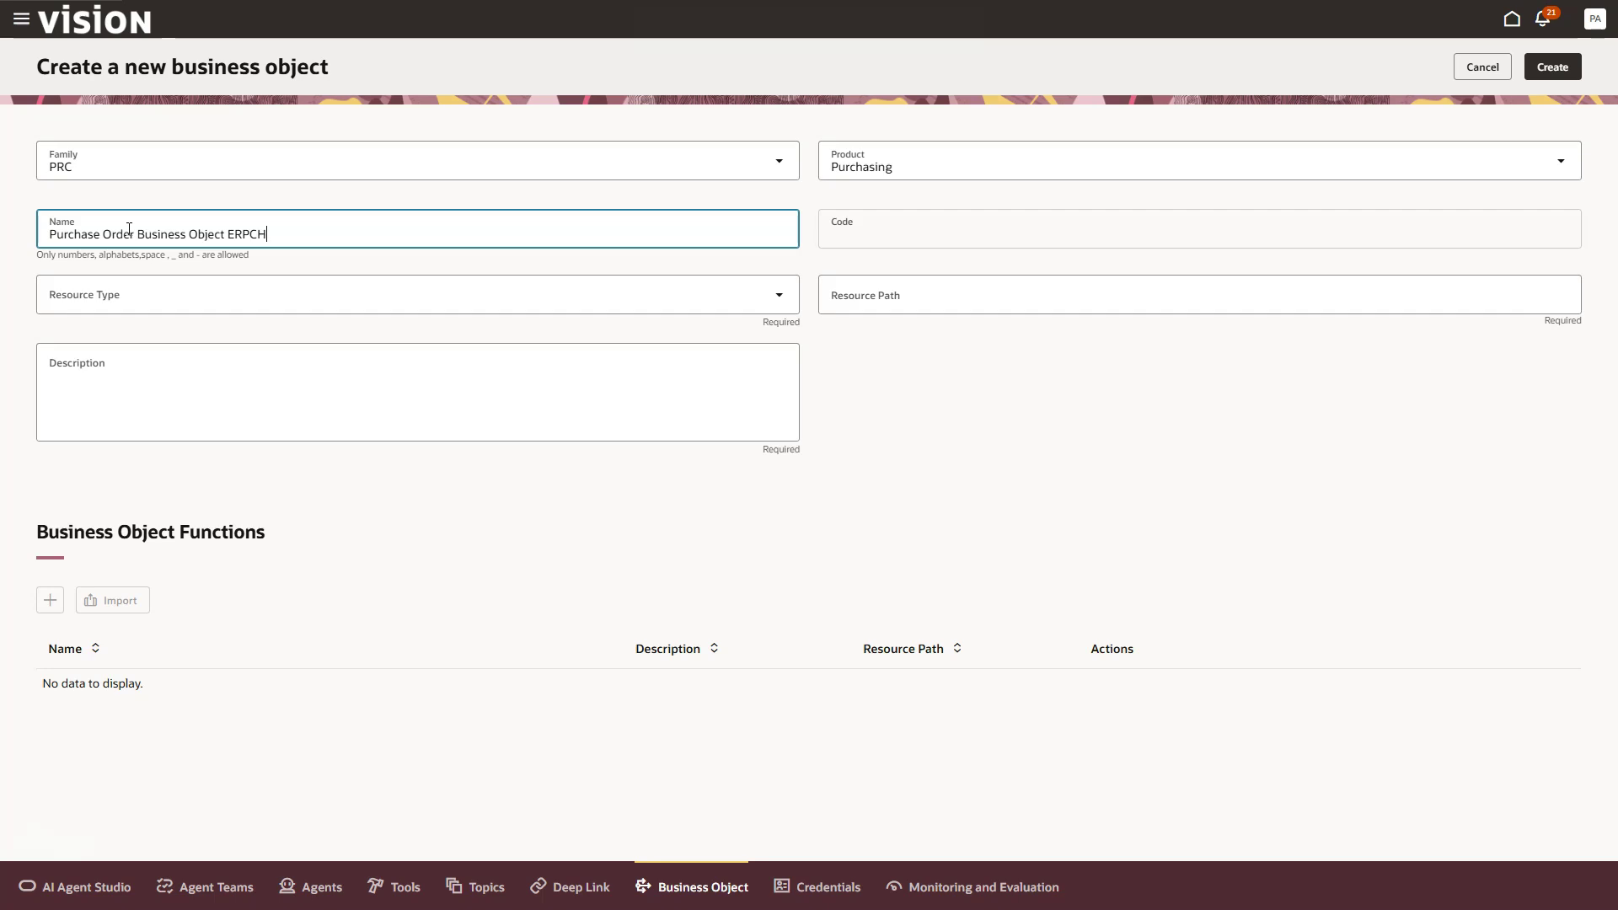
click(282, 280)
click(169, 341)
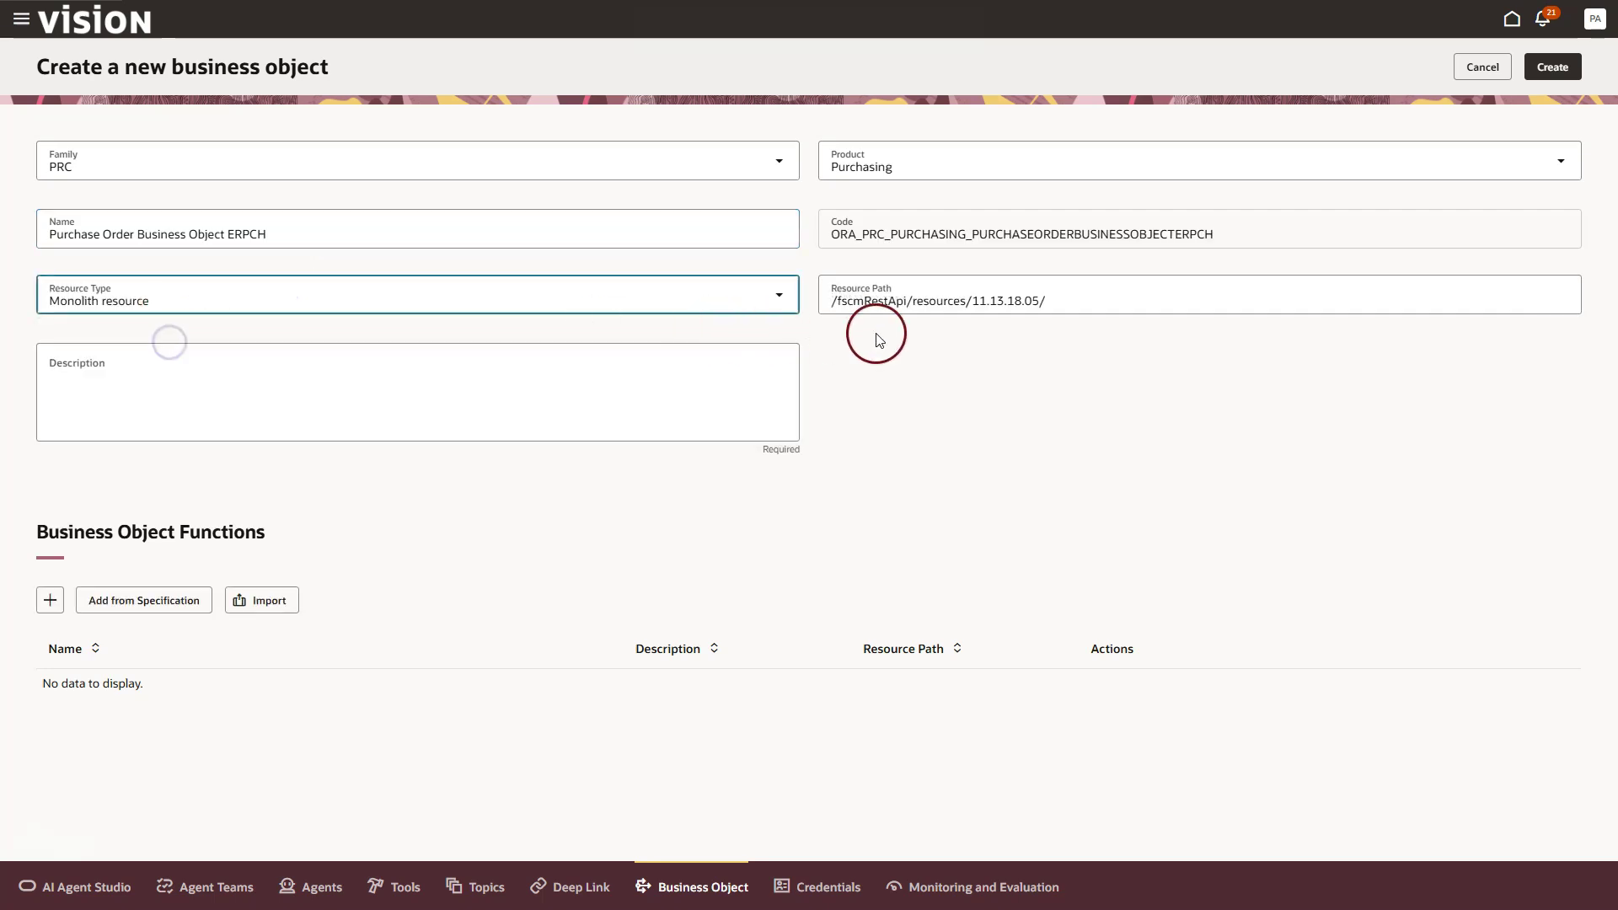
Step: Append purchaseOrders to the resource path and describe it as returning purchase order details
click(1059, 301)
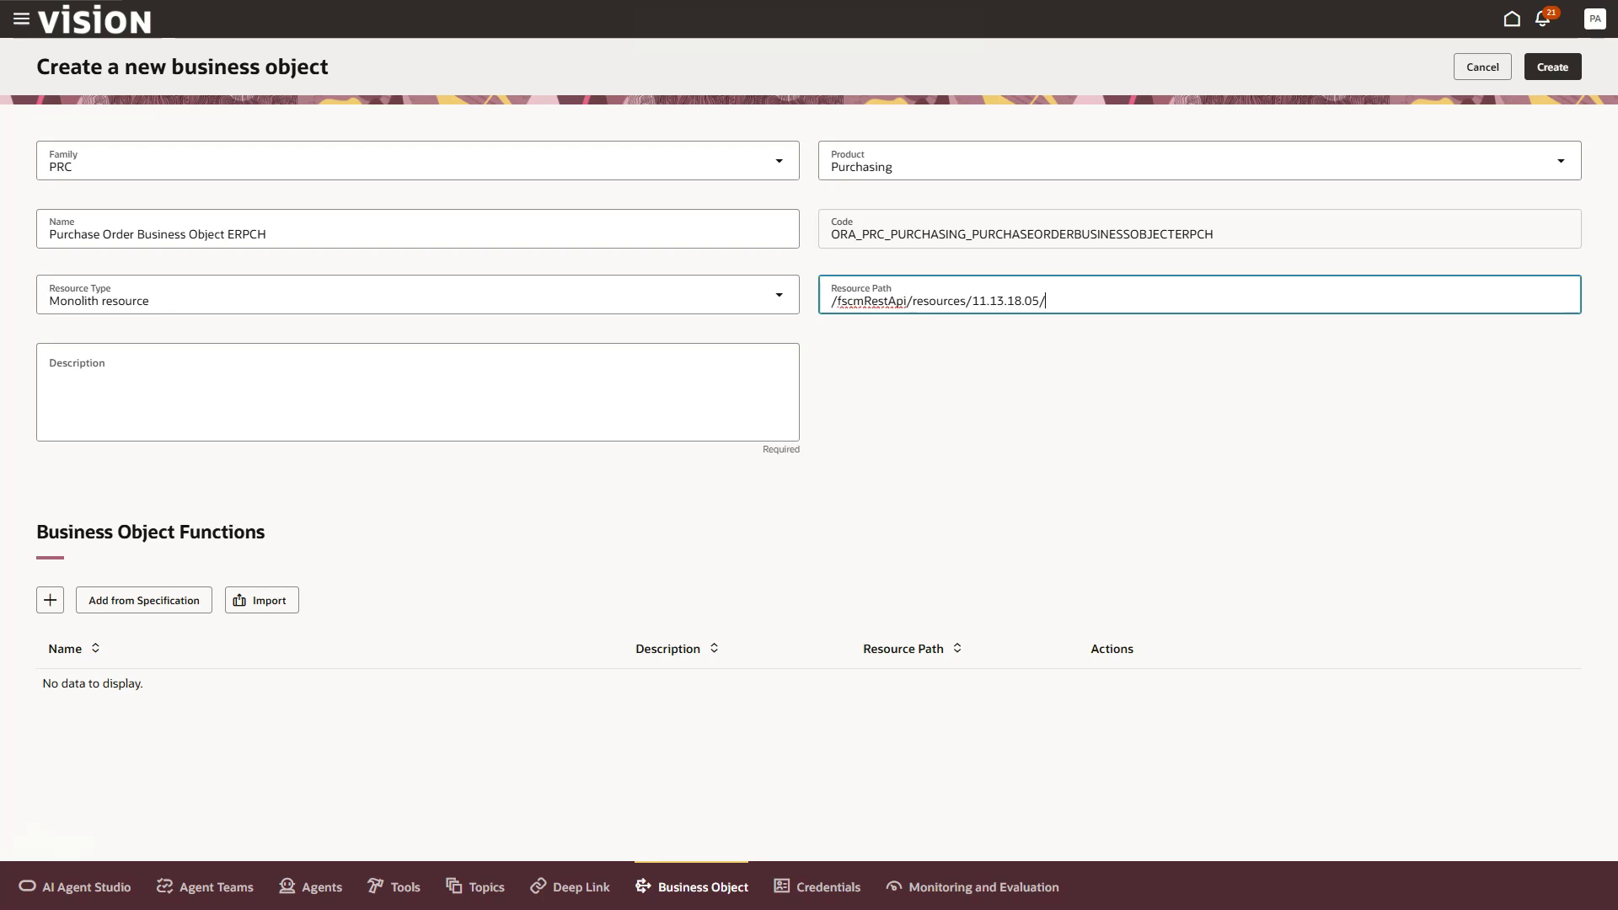
click(1062, 301)
text(purchaseOrders)
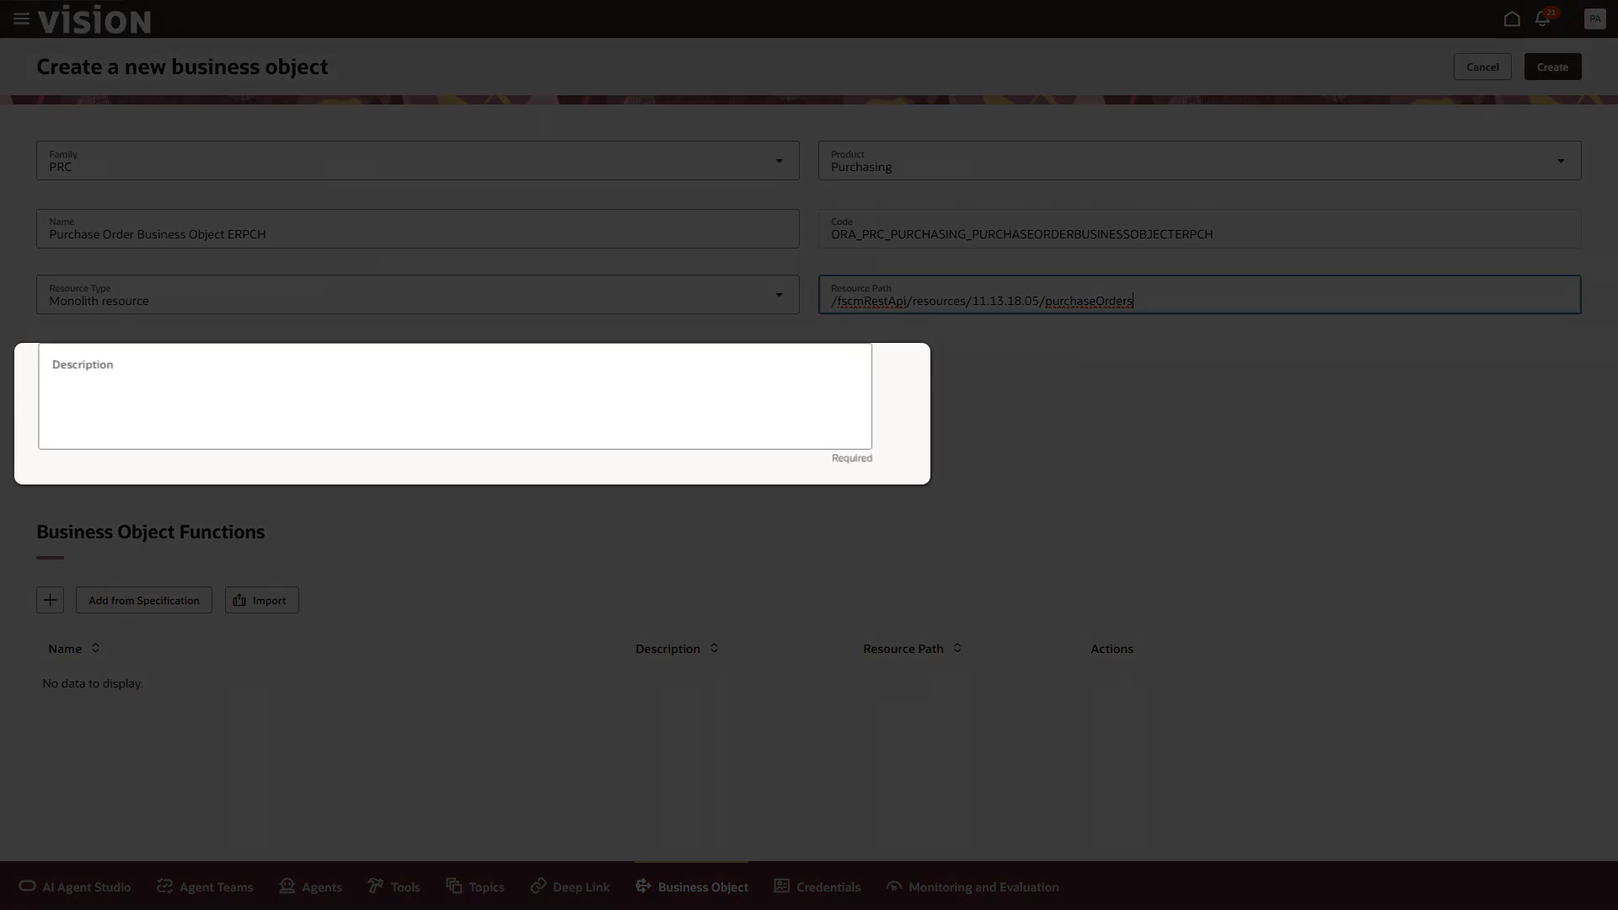
text(This business object returns details on purchase orders)
click(50, 600)
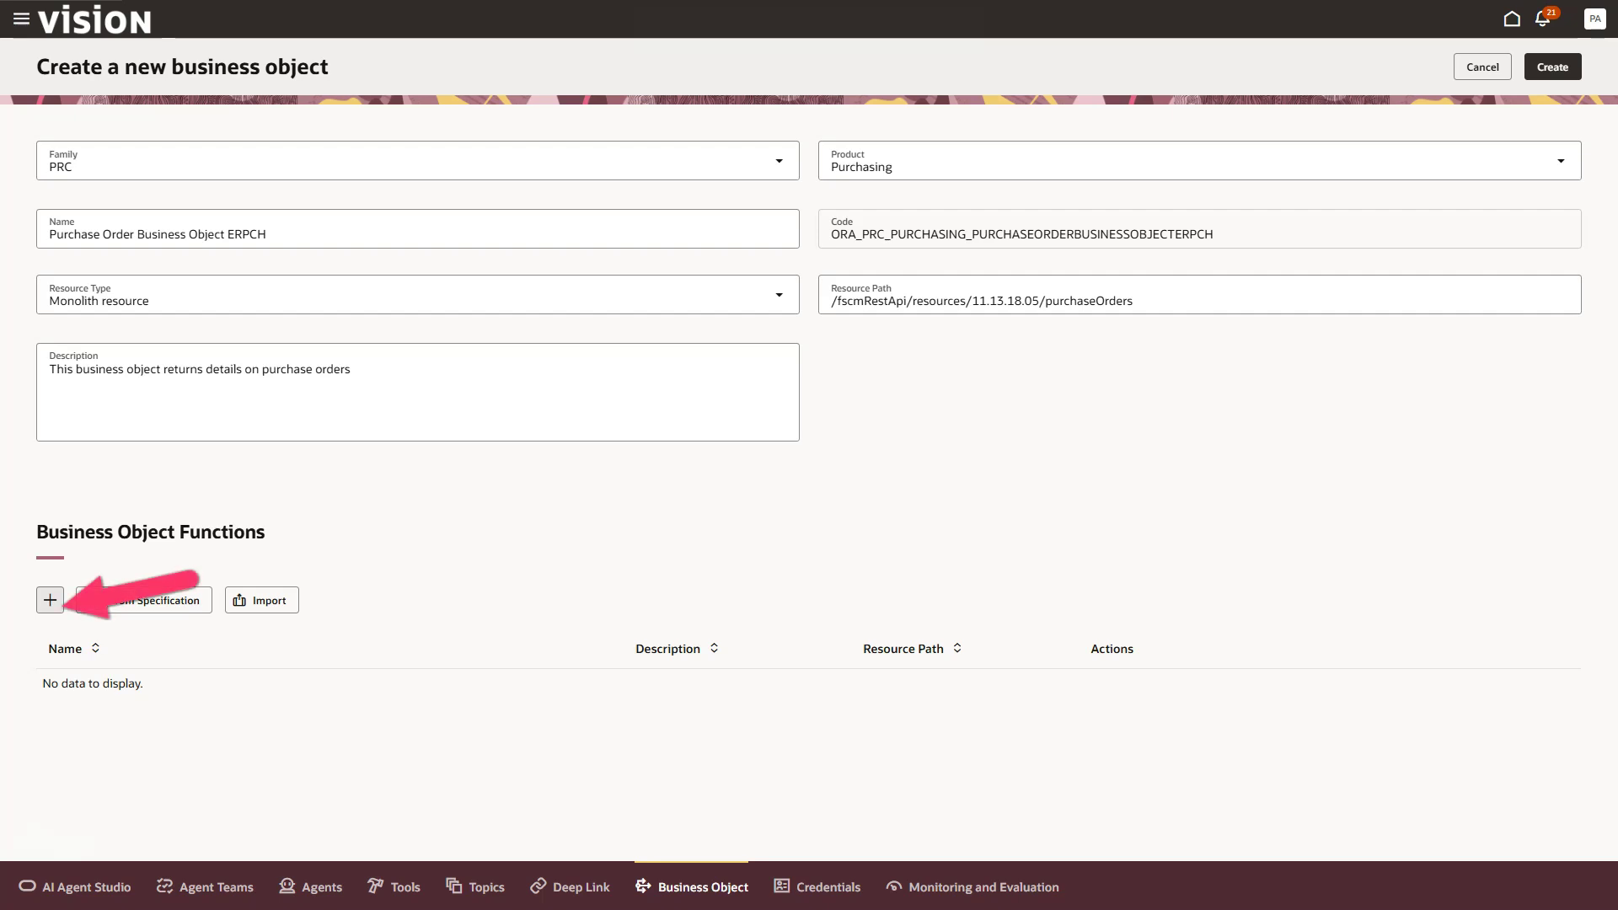
Step: Add HTTP GET function get_purchaseorderdetails_by_status described 'Search for Purchase Order Details by Status'
click(49, 600)
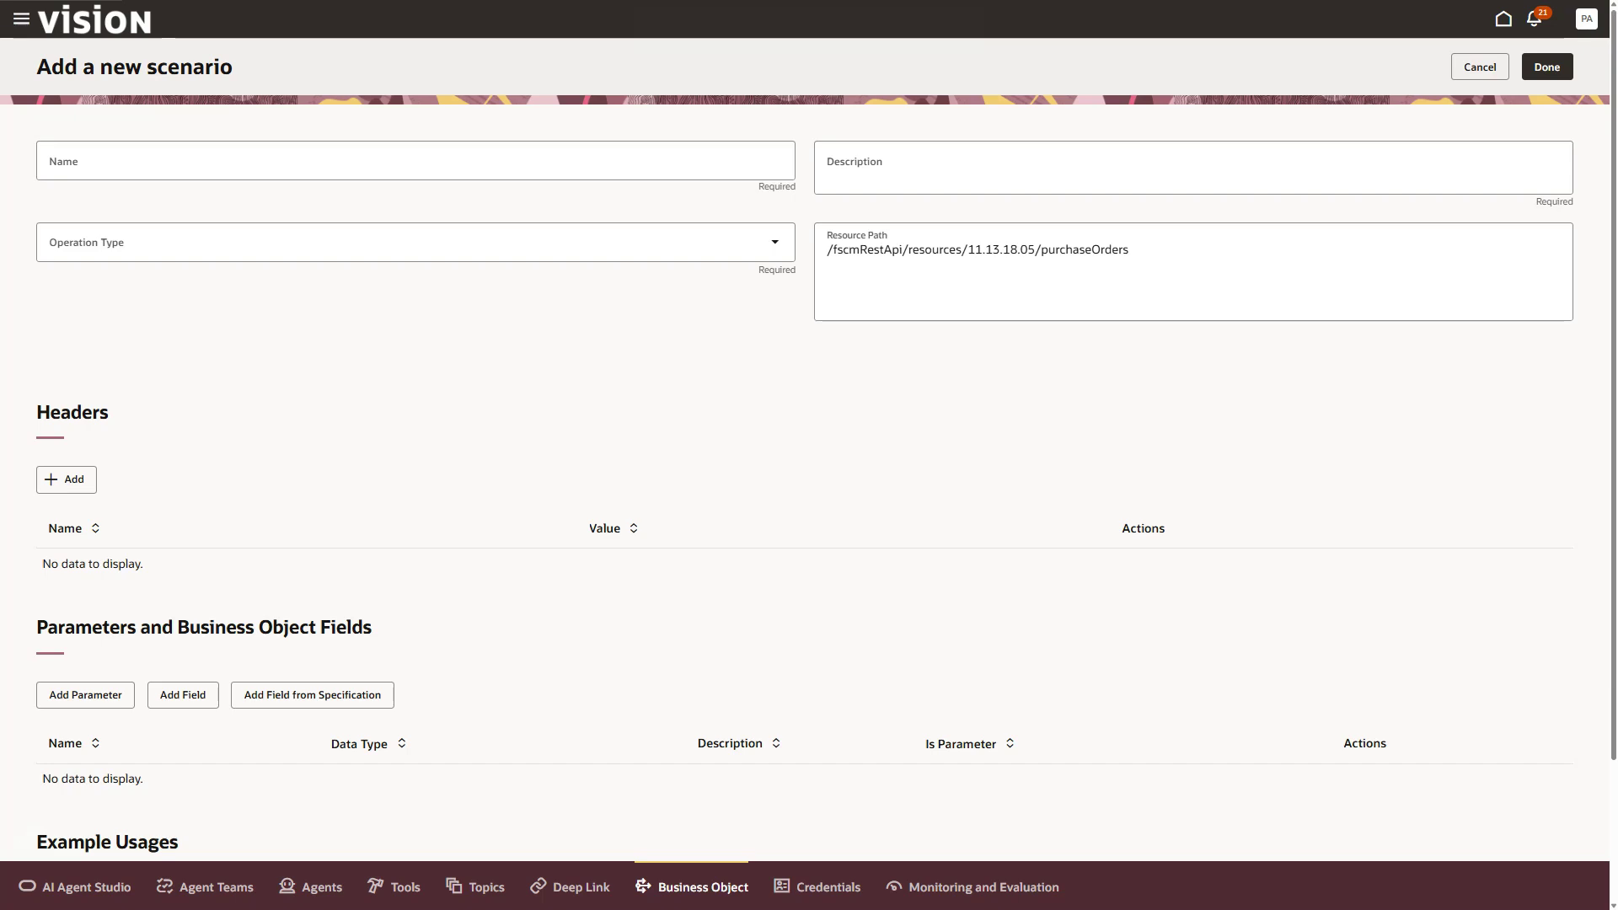
click(296, 173)
text(get_purchaseorderdetails_by_status)
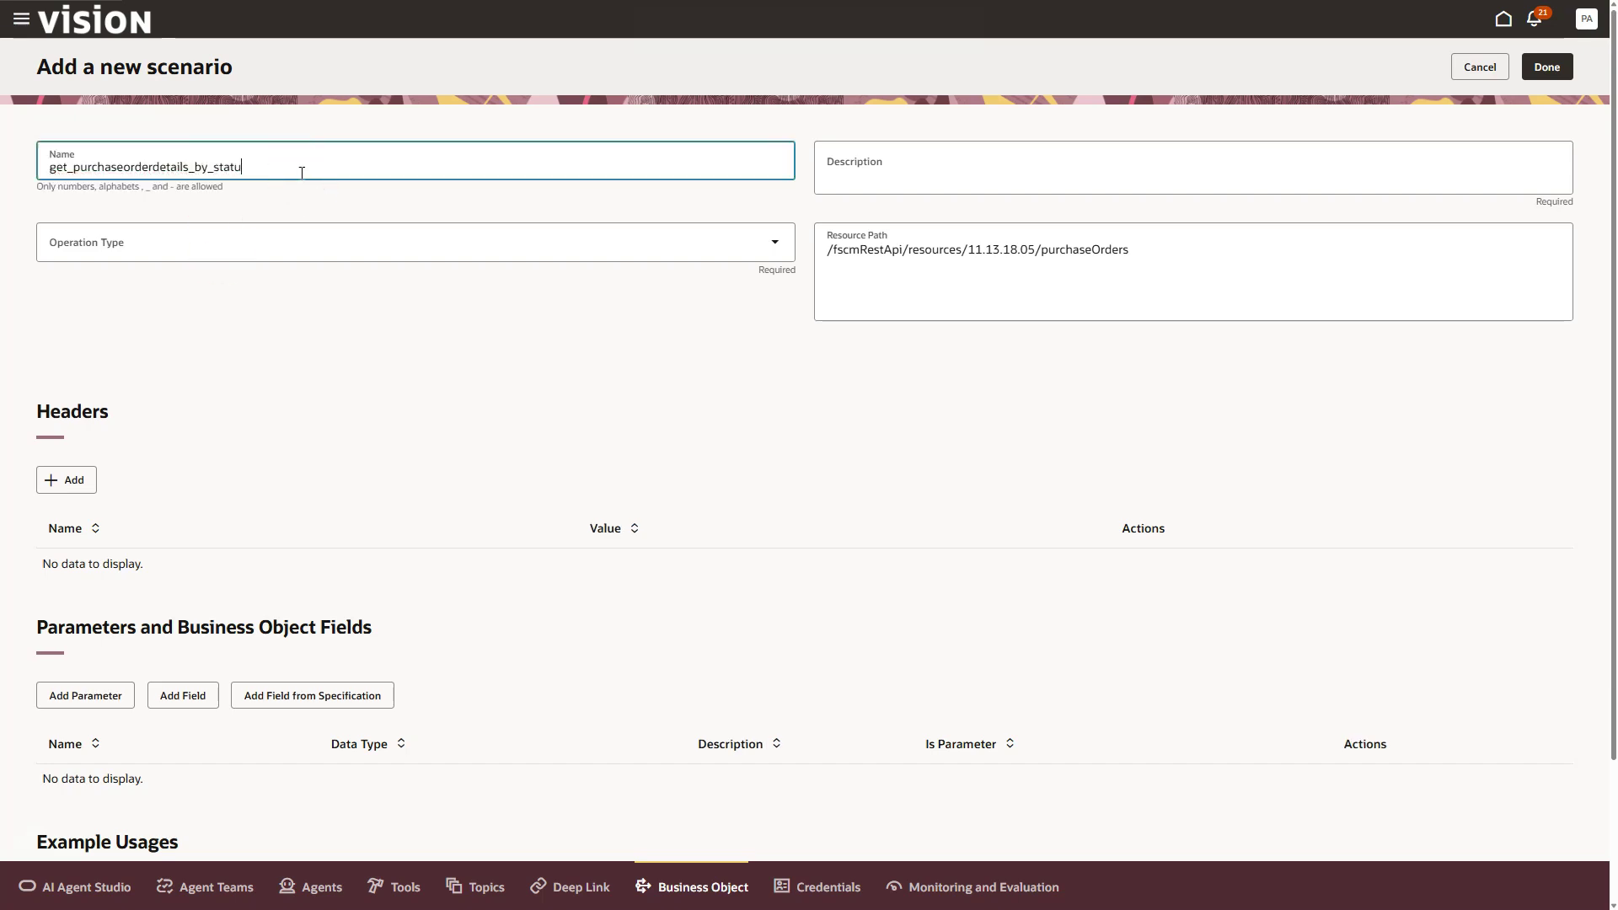
click(906, 169)
text(Search for Purchase Order Details by Status)
click(148, 244)
click(148, 286)
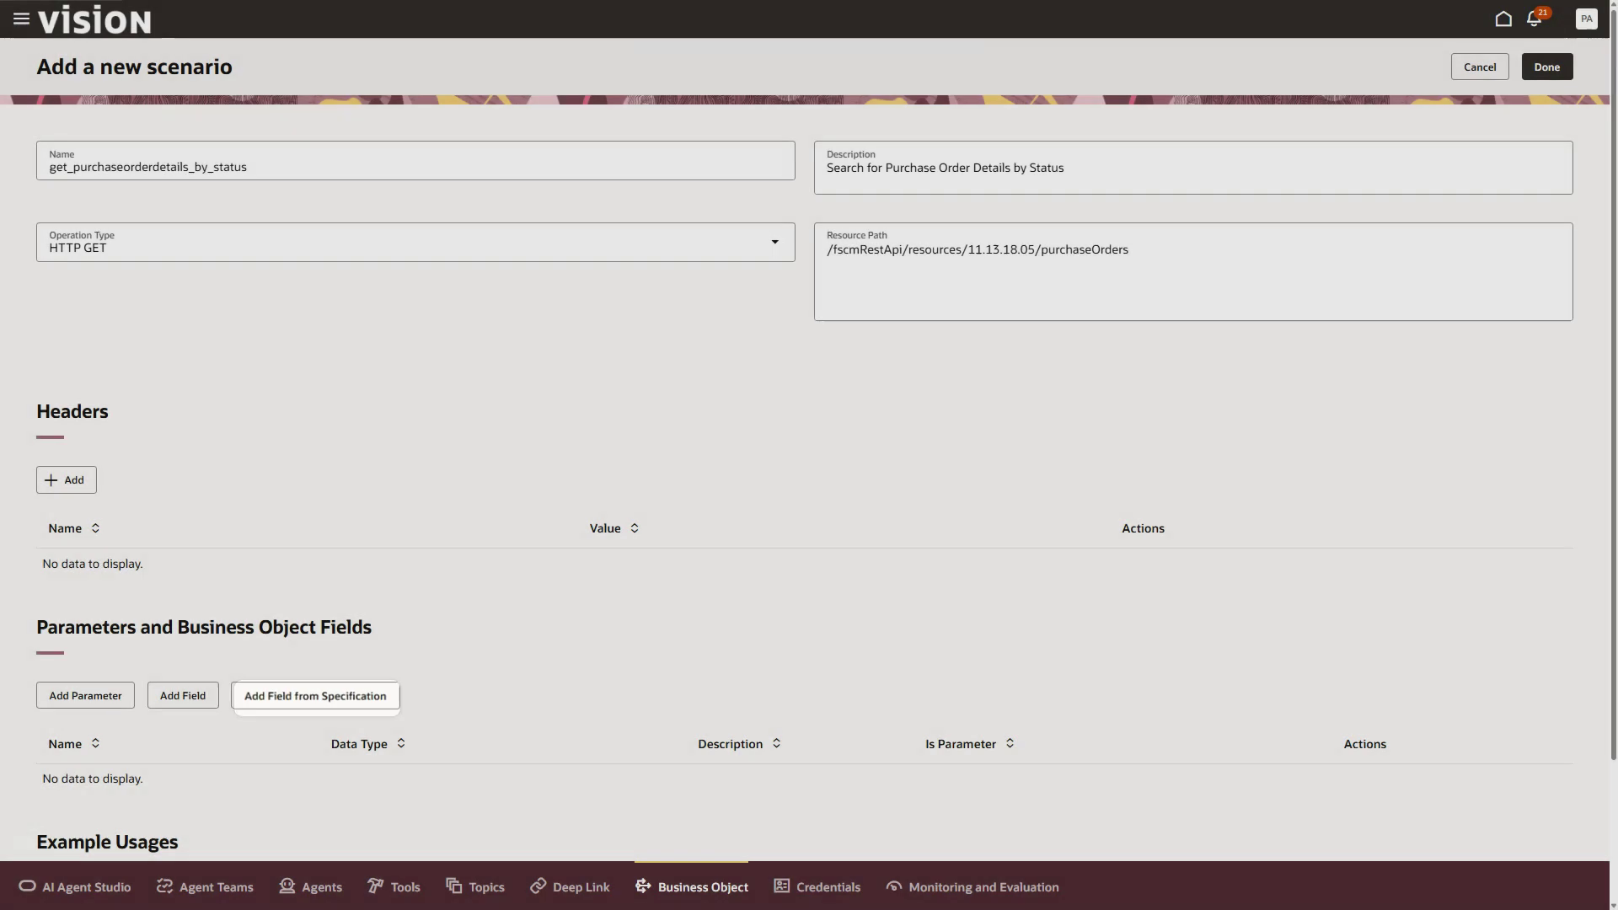
Step: Include Status, ProcurementBU, OrderNumber, Supplier, Total, Description, Currency, BuyerDisplayName and OrderDate fields
click(345, 698)
click(1194, 245)
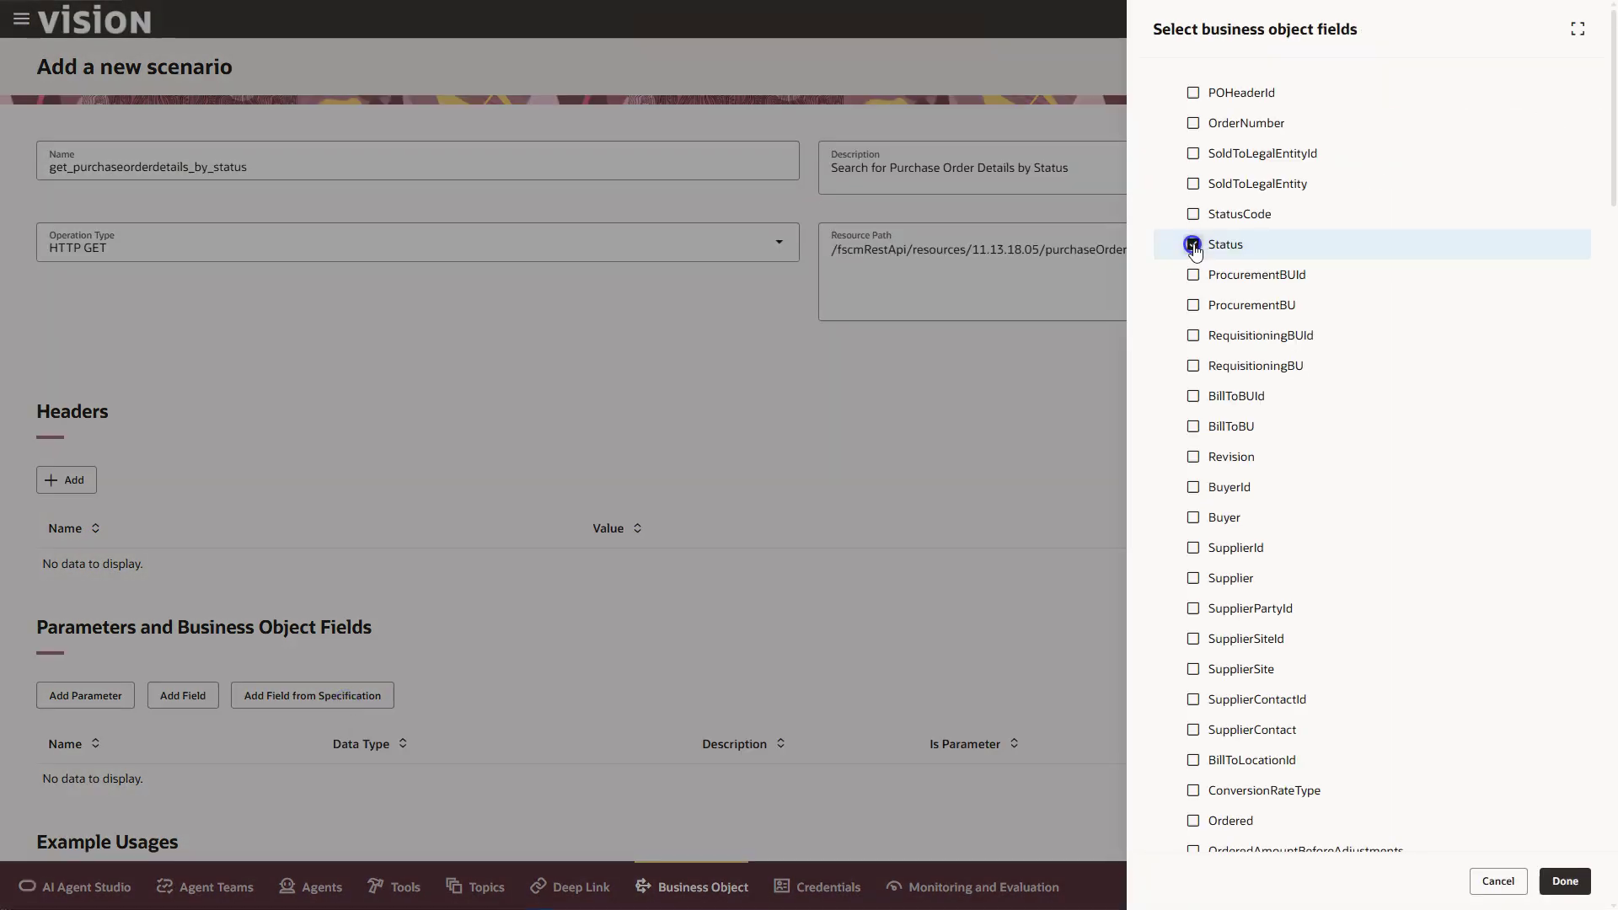
click(1193, 304)
click(1193, 123)
click(1193, 580)
scroll(1193, 590, down, 5)
click(1193, 611)
click(1193, 642)
click(1192, 551)
scroll(1189, 540, down, 5)
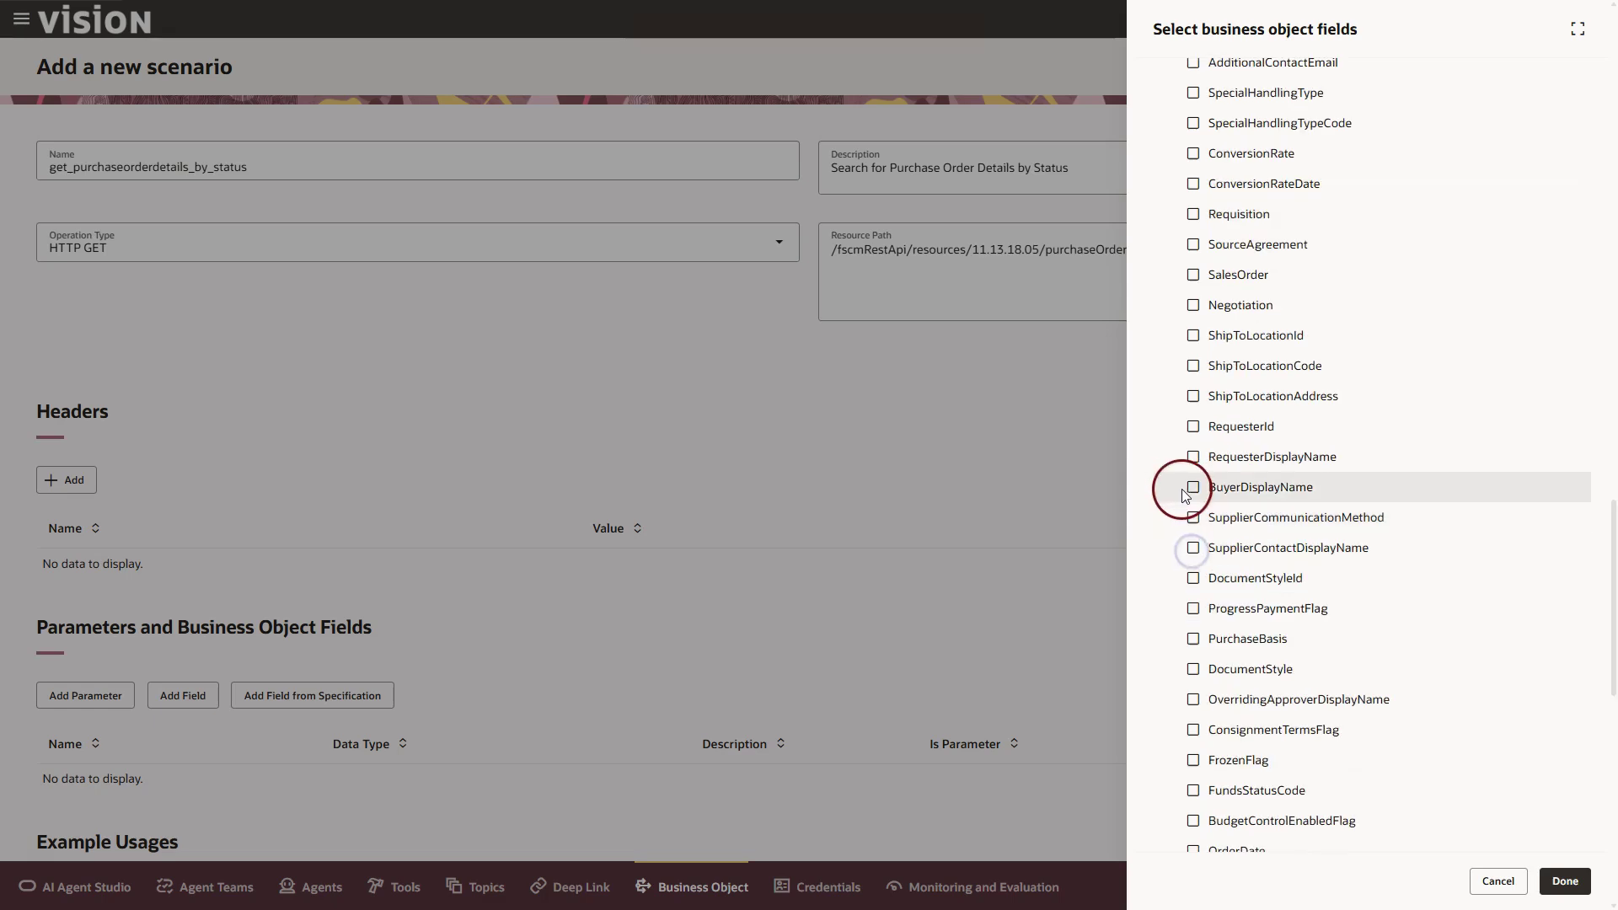
click(1194, 480)
scroll(1264, 464, down, 5)
click(1194, 429)
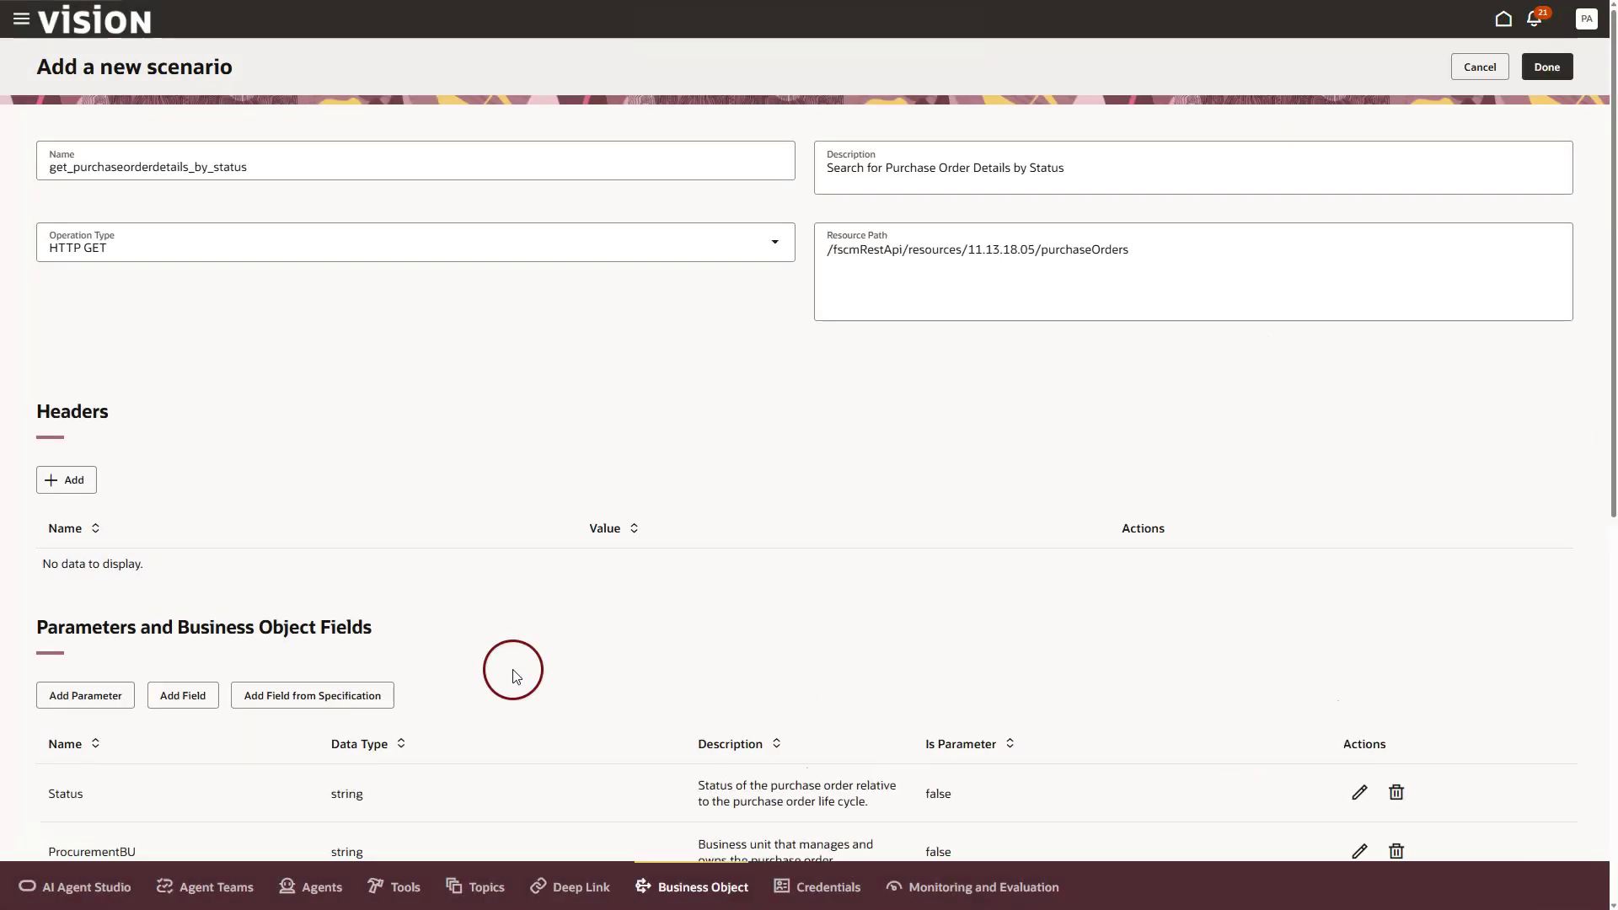
scroll(509, 667, down, 7)
scroll(509, 667, up, 7)
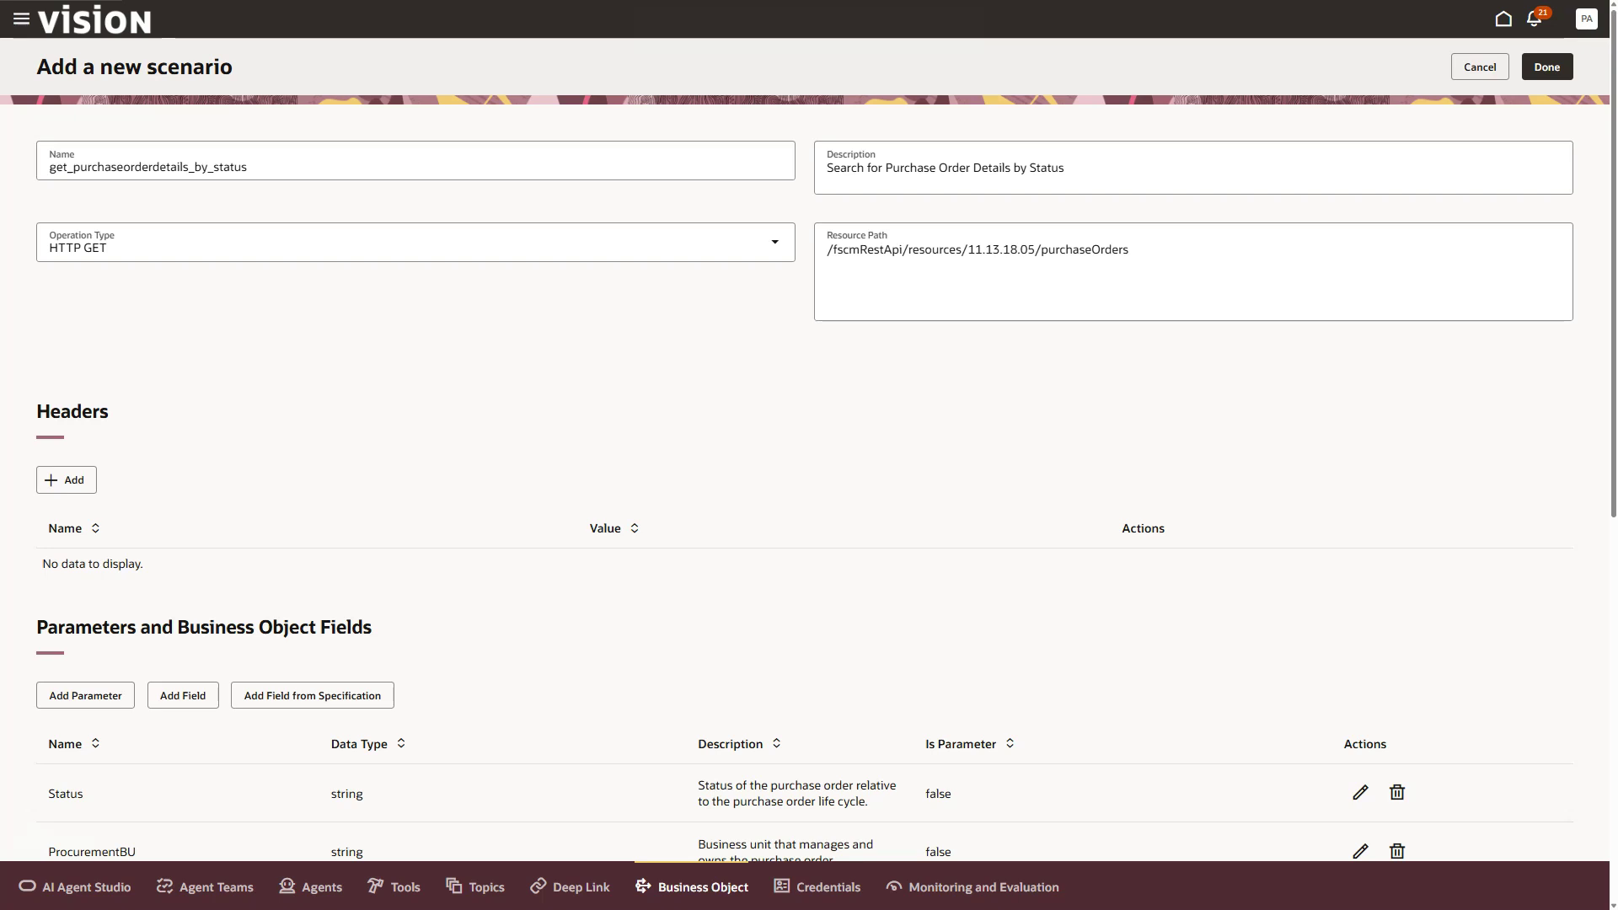
Step: Set the function path to q=Status='Open'&expand=all&onlyData=true, removing the fields list, and finish it
click(993, 270)
text(?q=Status='Open'&expand=all&fields=Status,ProcurementBU,OrderNumber,Supplier,Total,Currency,Description,OrderDate,BuyerDisplayName;&onlyData=true)
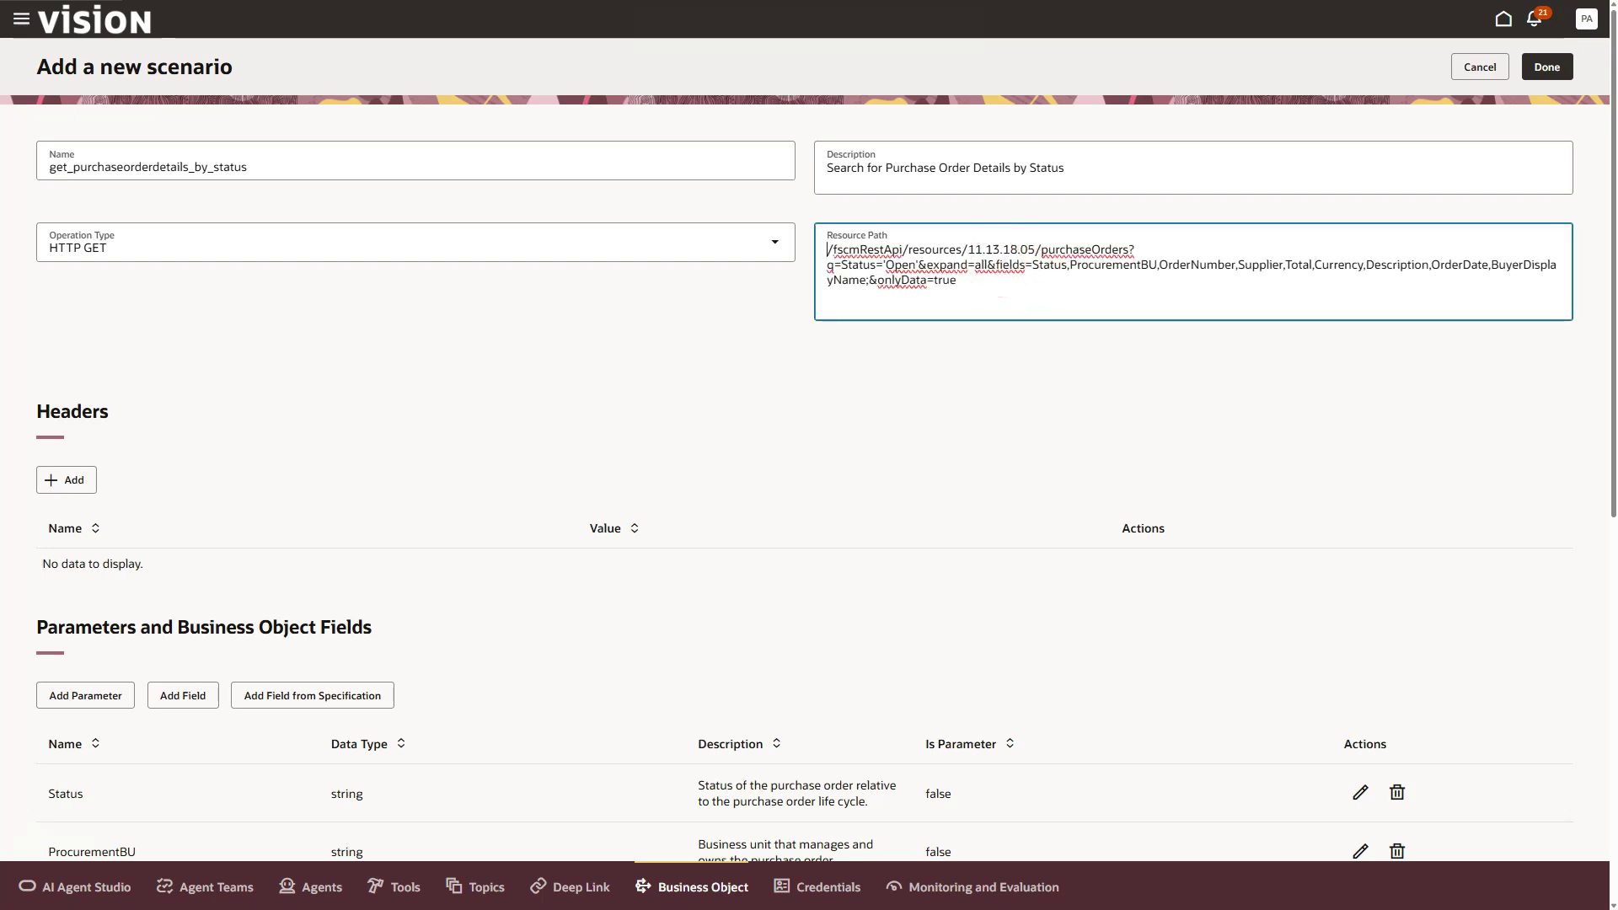
drag(984, 265, 876, 284)
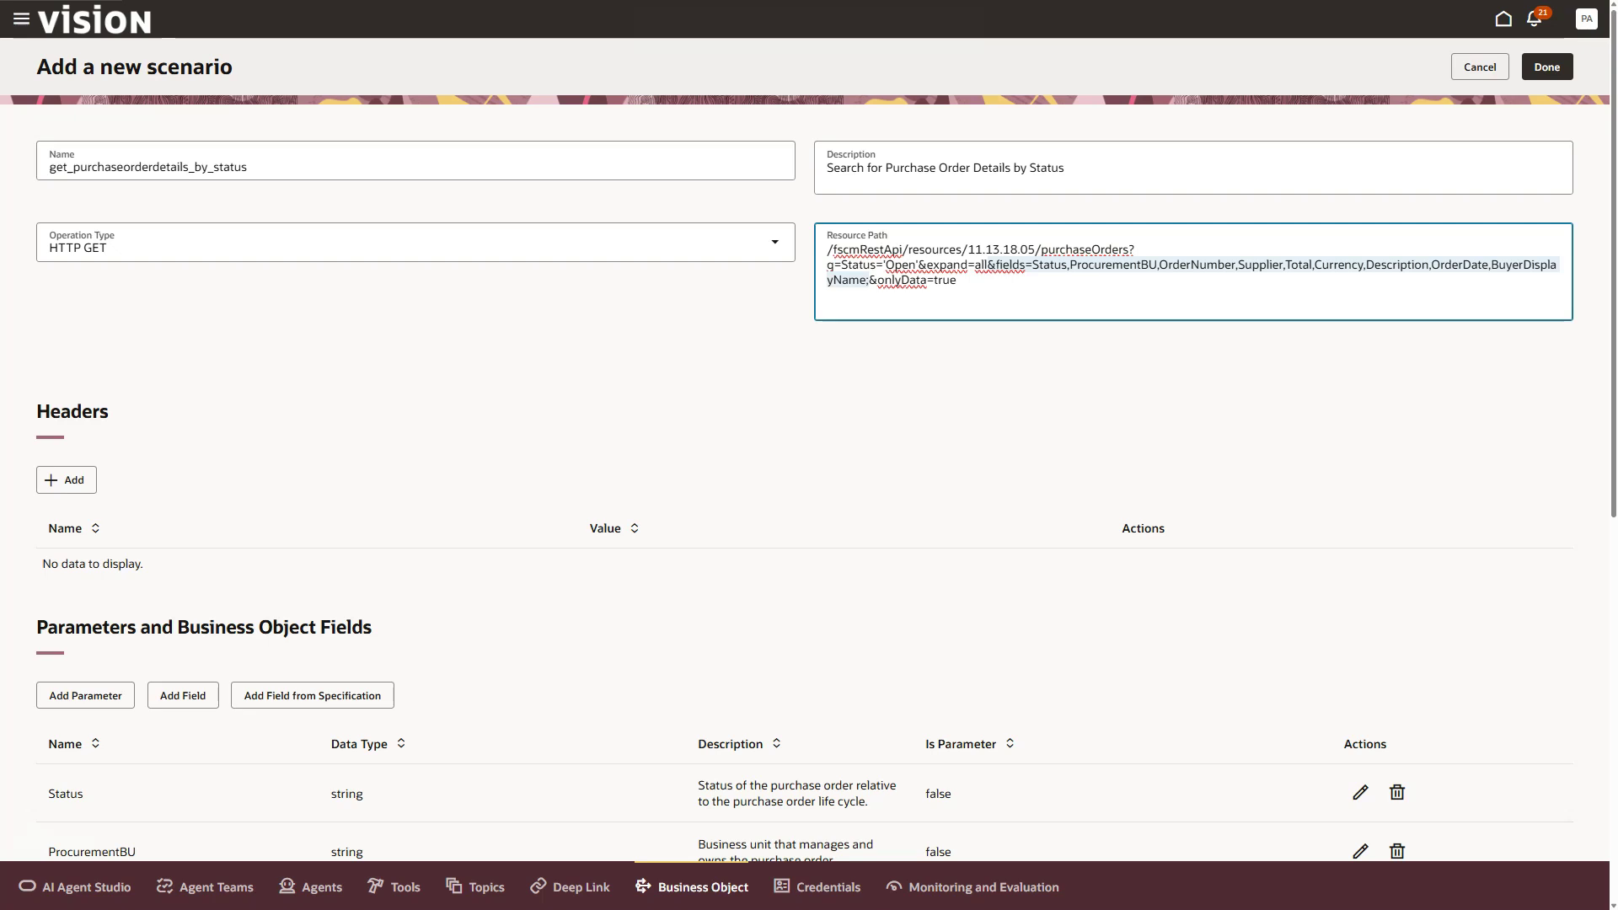
key(BackSpace)
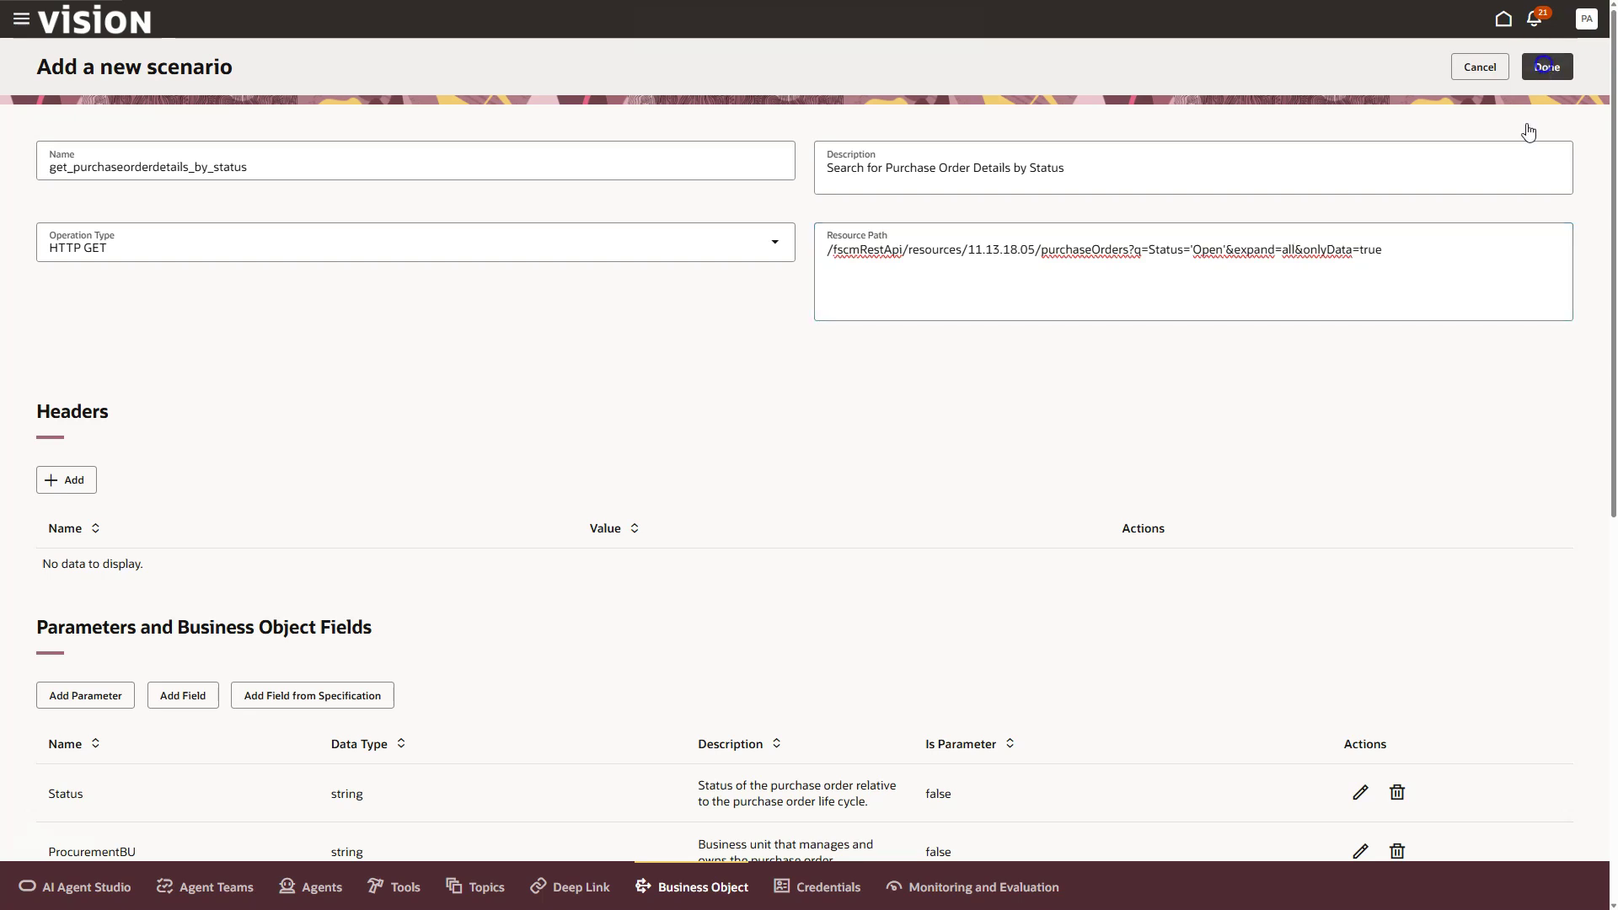
click(1546, 66)
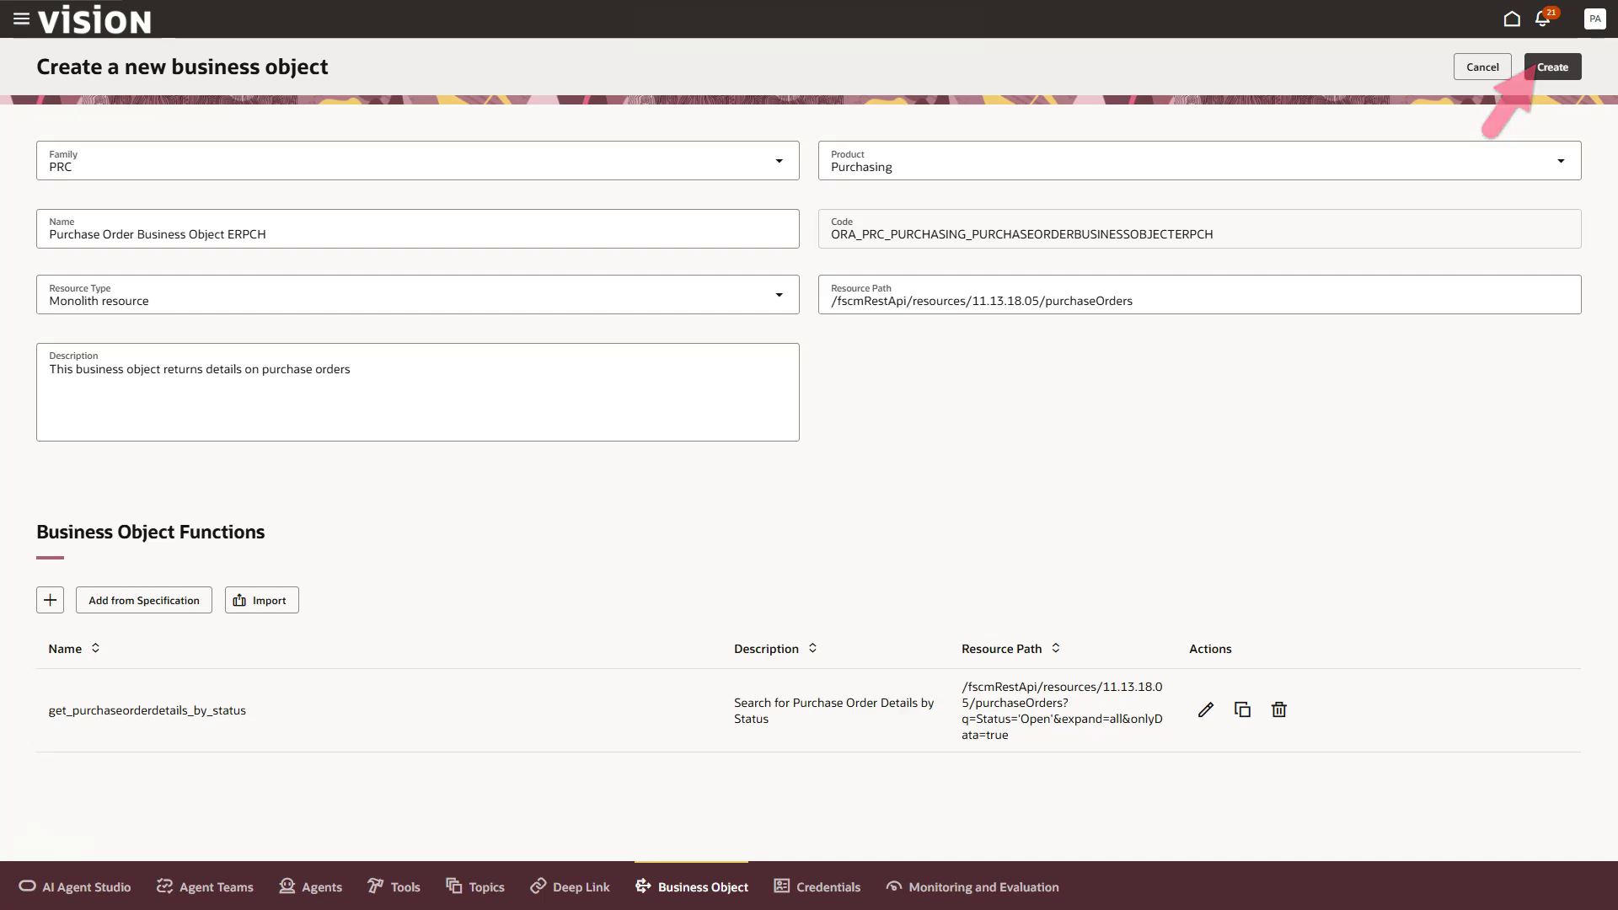
Step: Save Purchase Order Business Object ERPCH so it is listed under PRC, Purchasing
click(1552, 67)
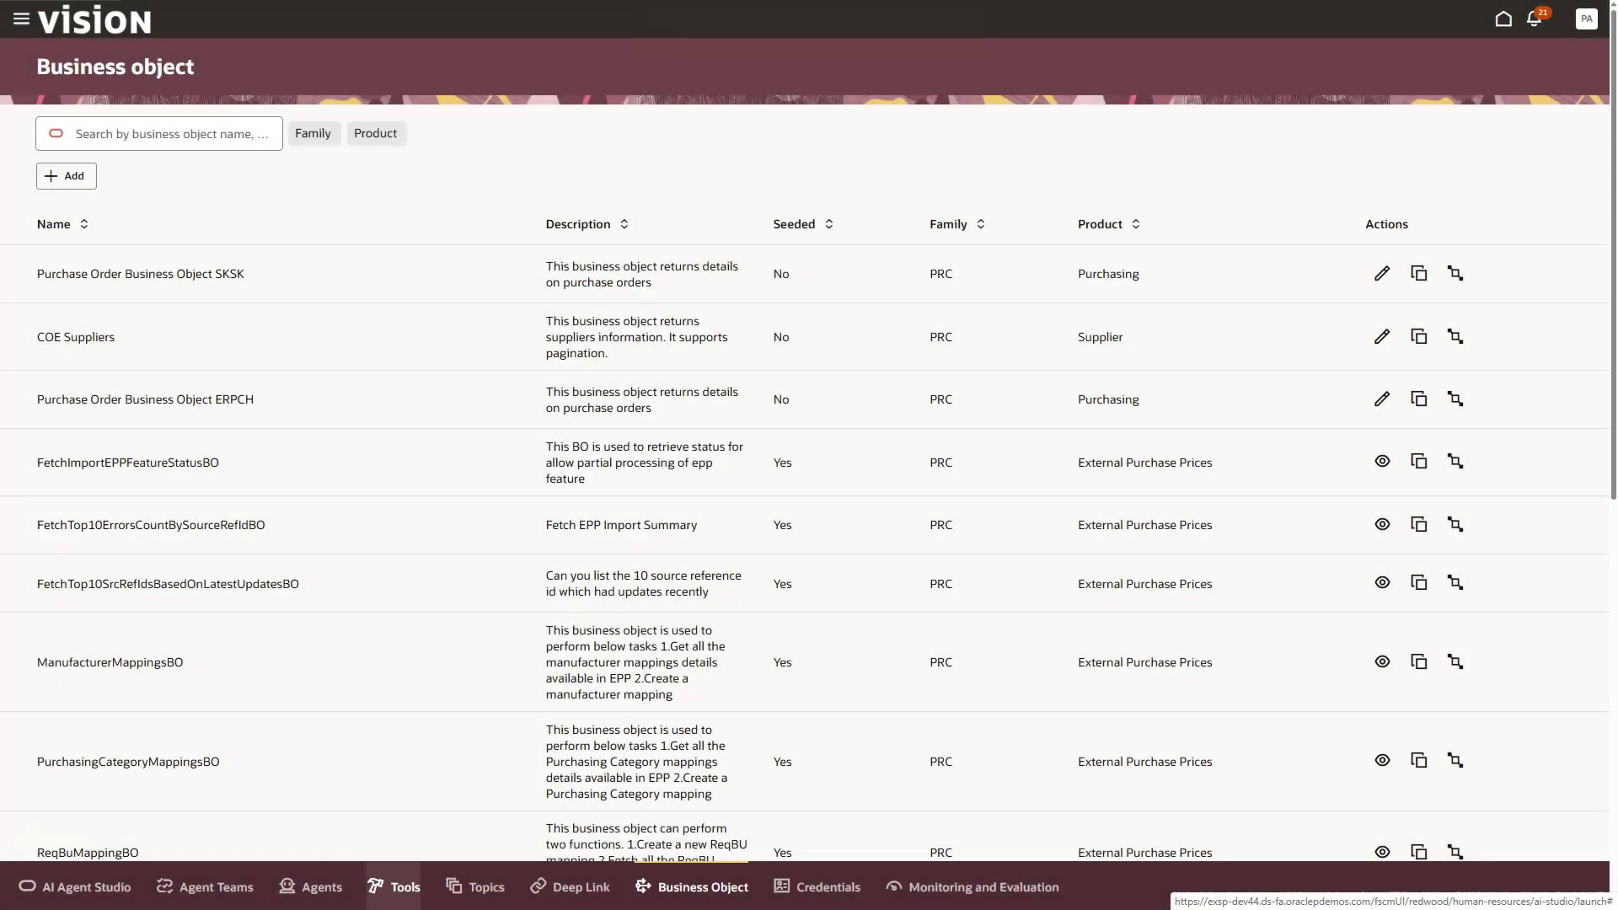
Step: Start a new Business Object tool named 'Get Purchase Order Details' with its code filled in
click(404, 889)
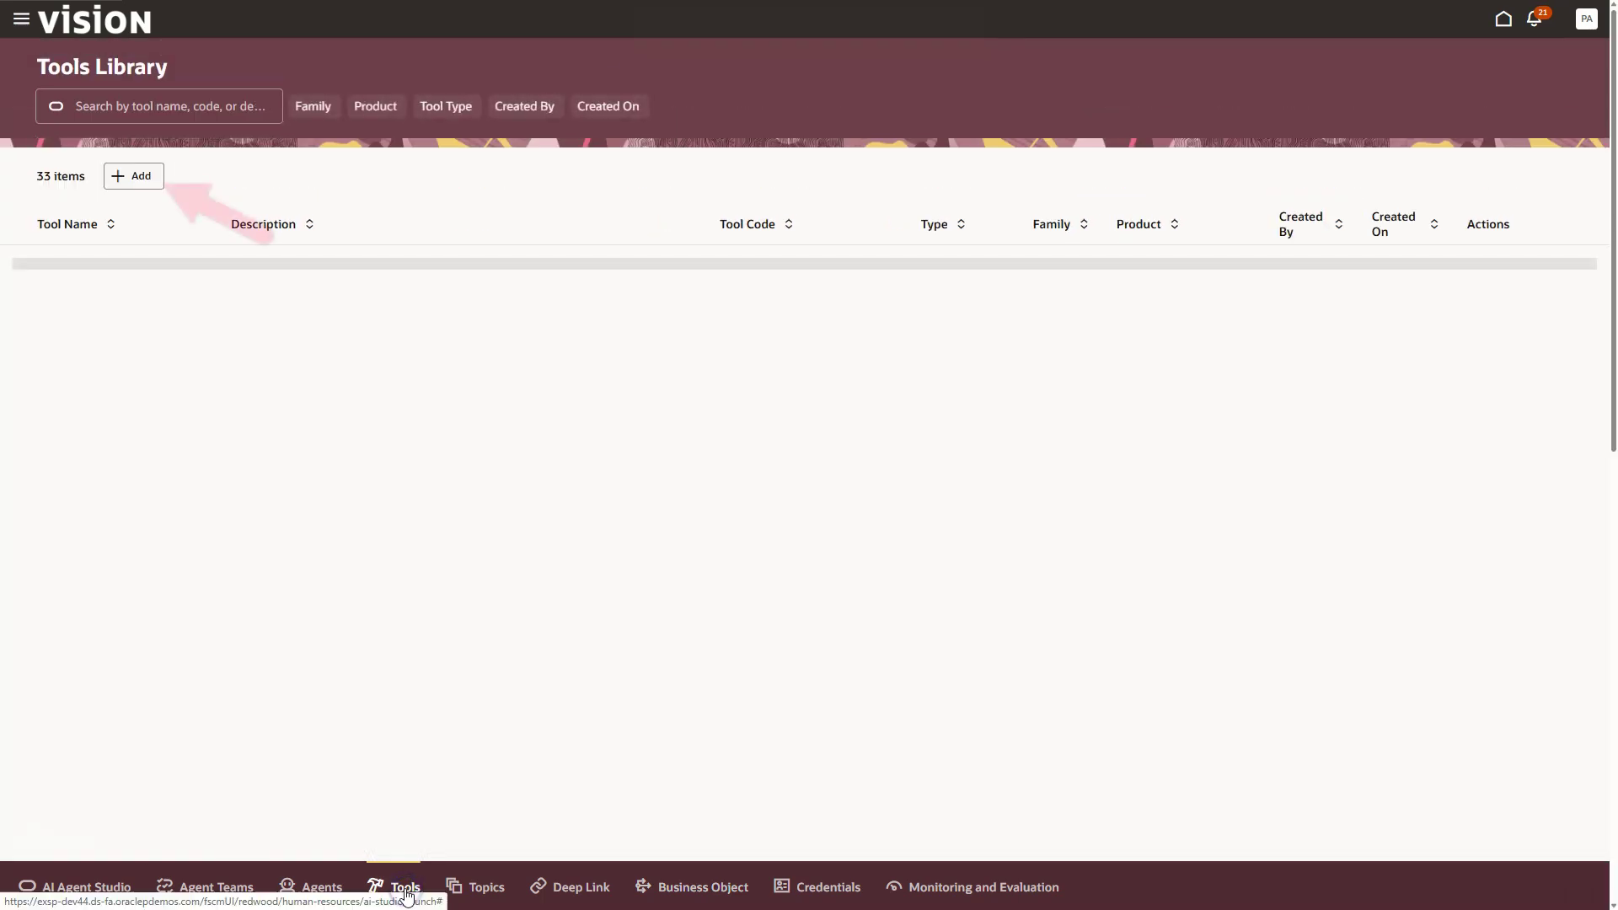
click(127, 181)
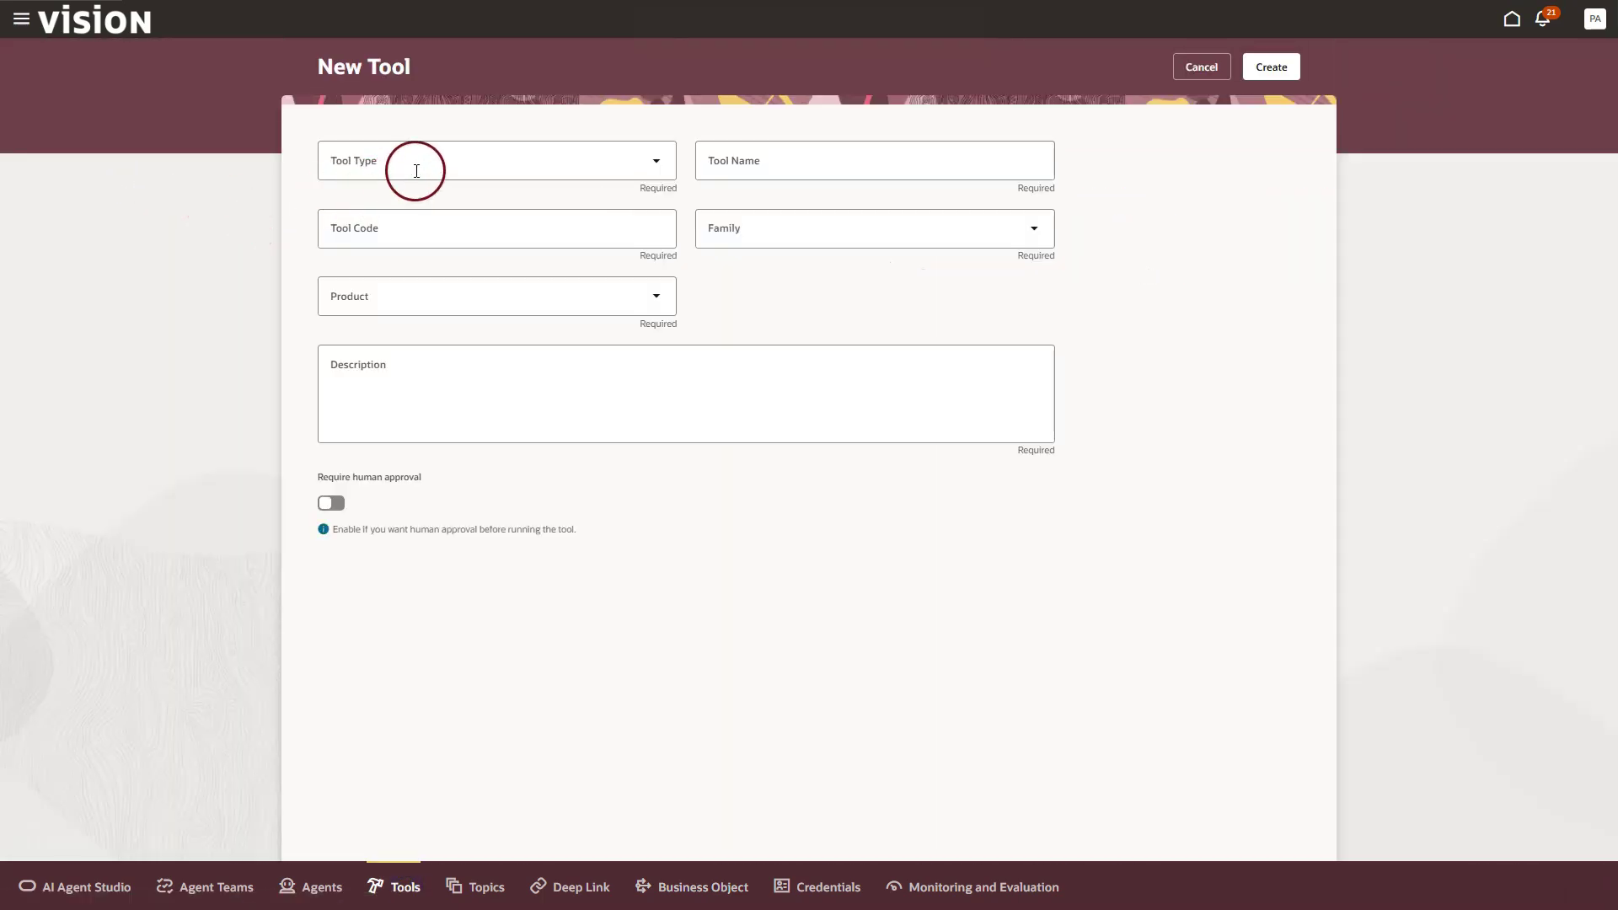
click(416, 171)
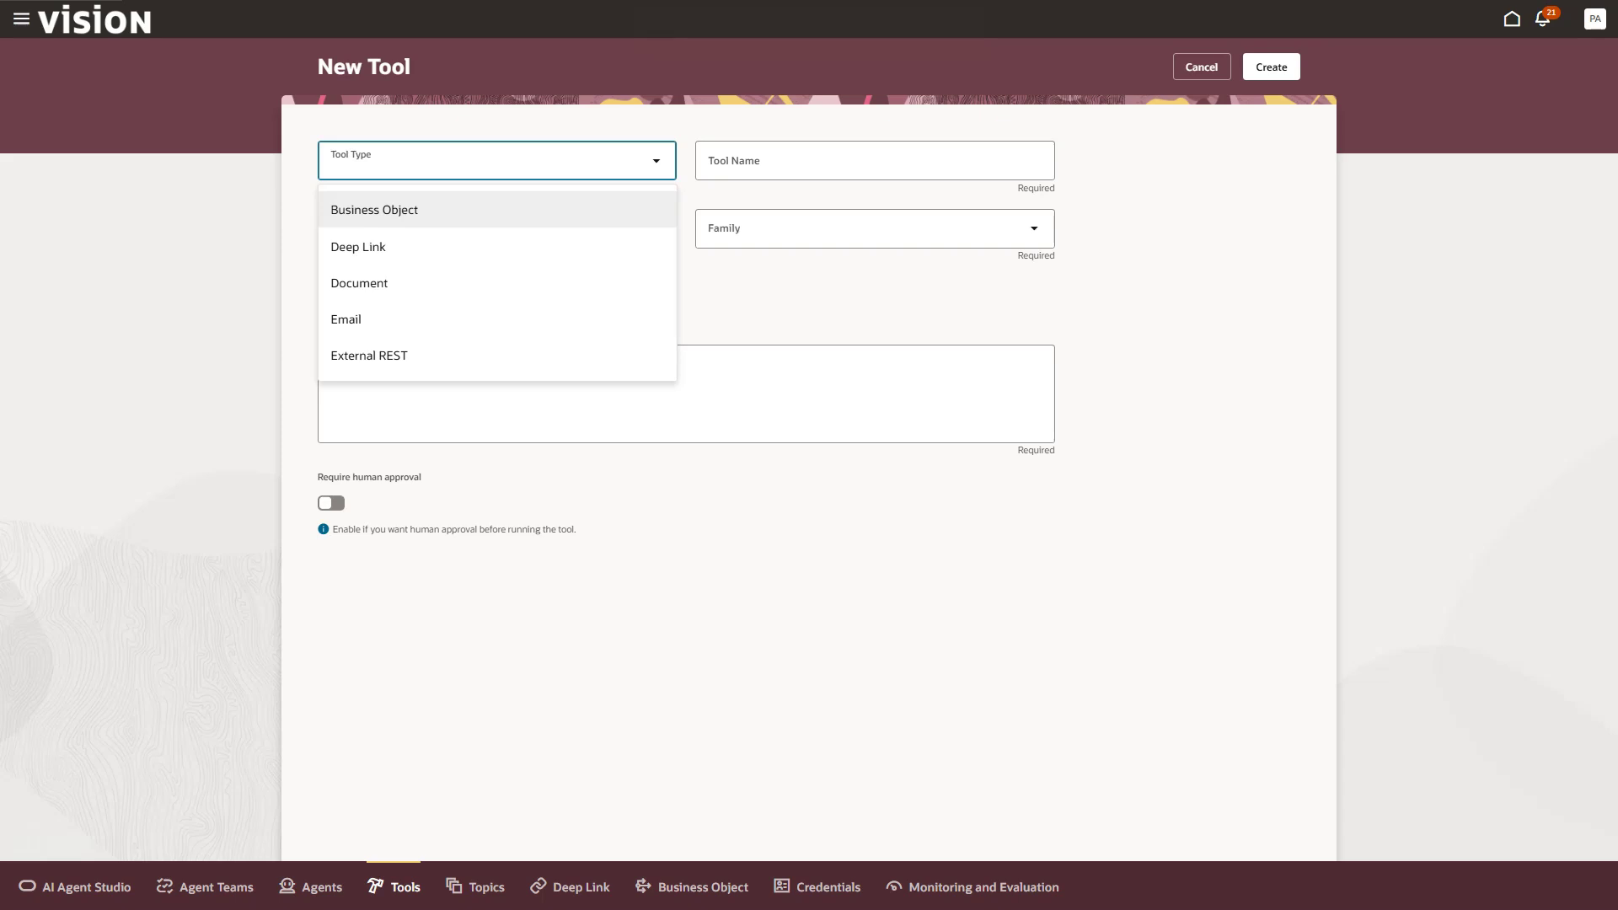
click(409, 210)
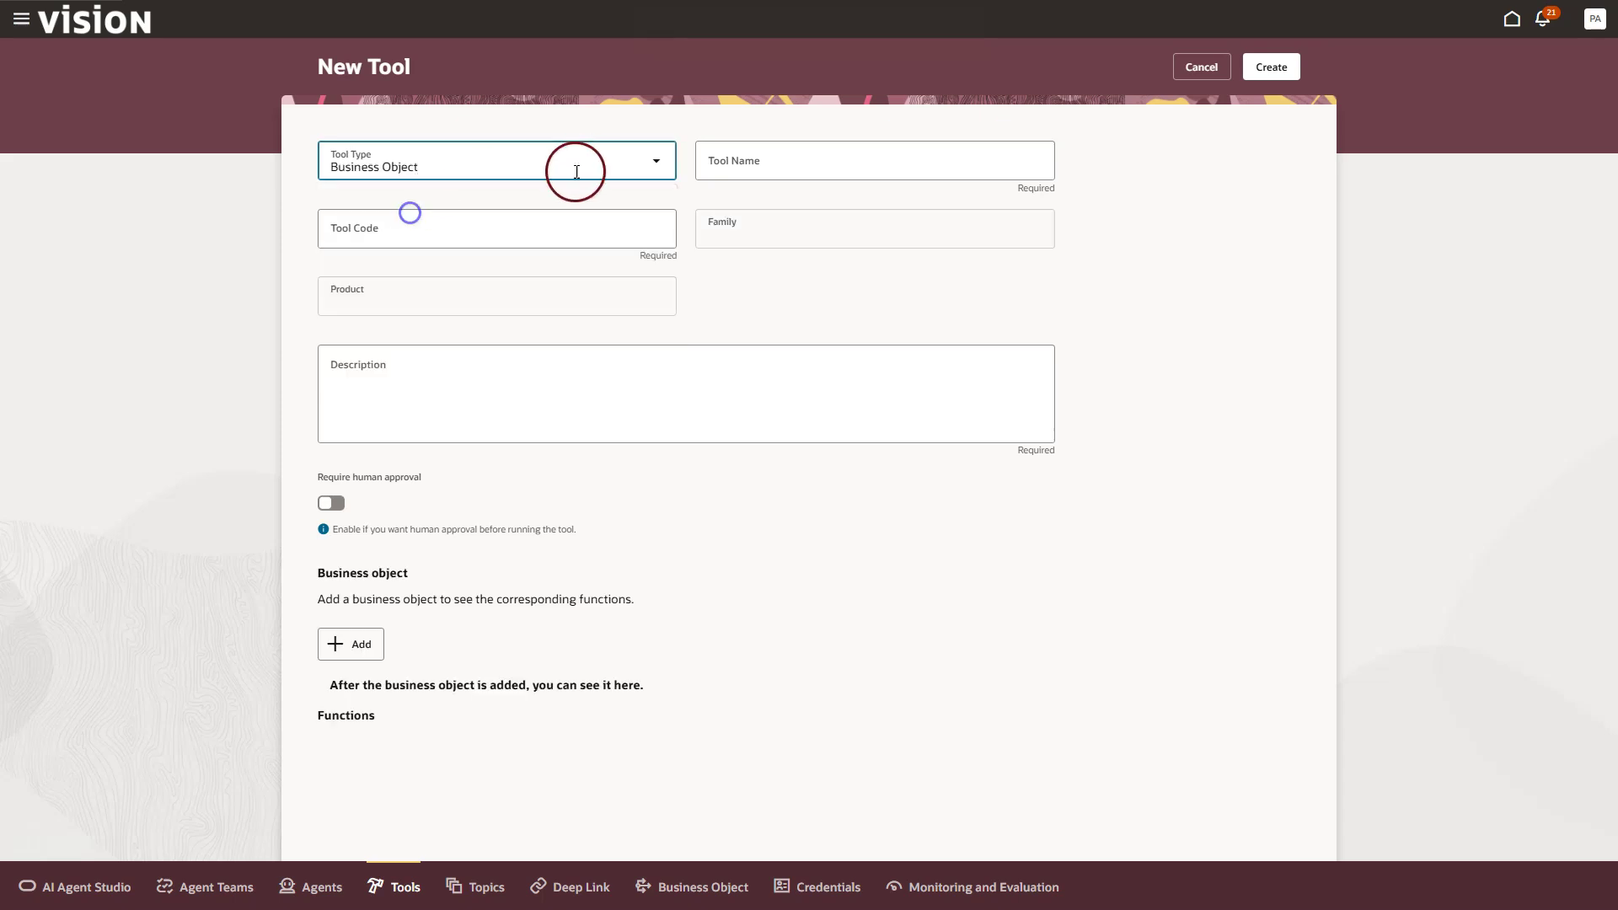
click(723, 165)
text(Get Purchase Order Details)
click(605, 228)
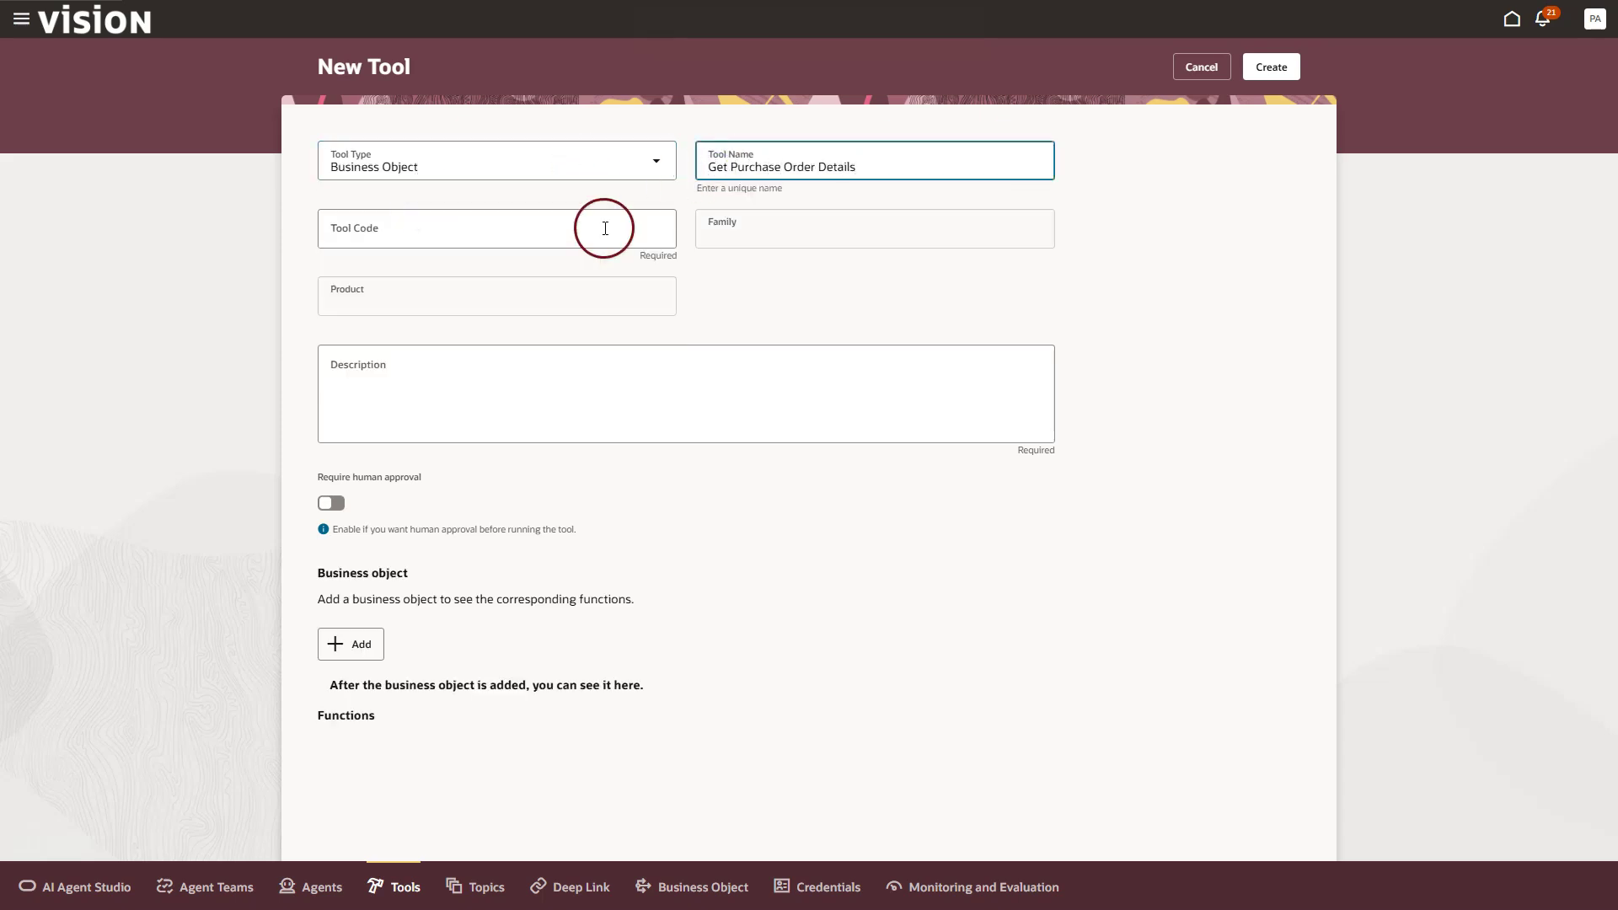
Step: Describe the tool as 'This tool returns details about open purchase orders' and attach the ERPCH business object
click(539, 388)
click(460, 387)
text(This tool returns details about open purchase orders)
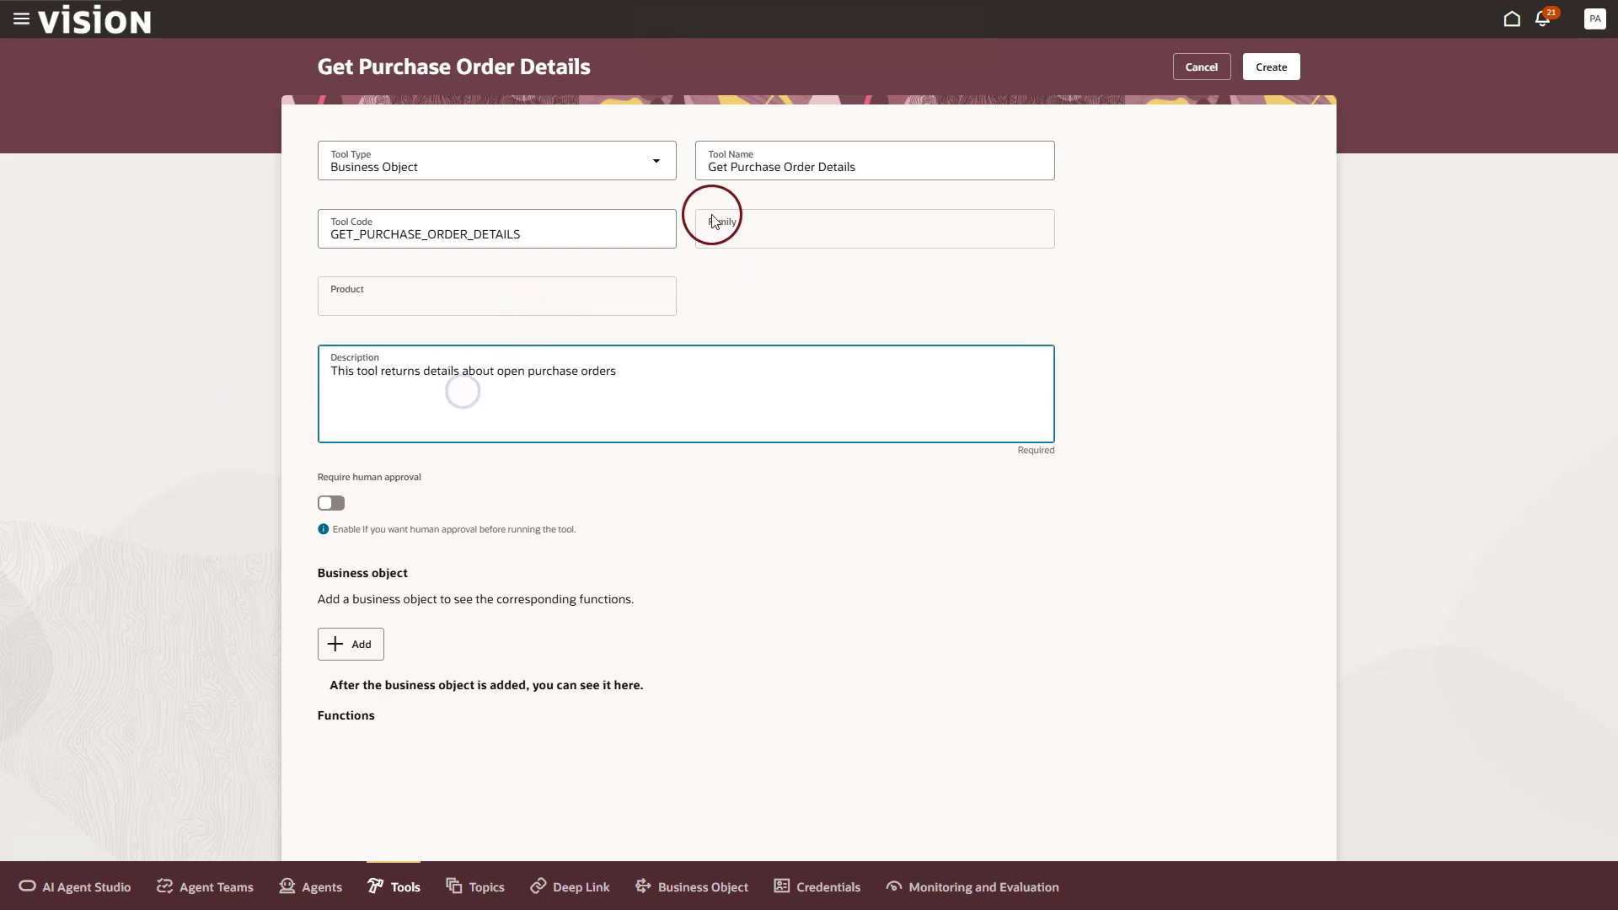
click(361, 644)
click(290, 292)
click(1567, 880)
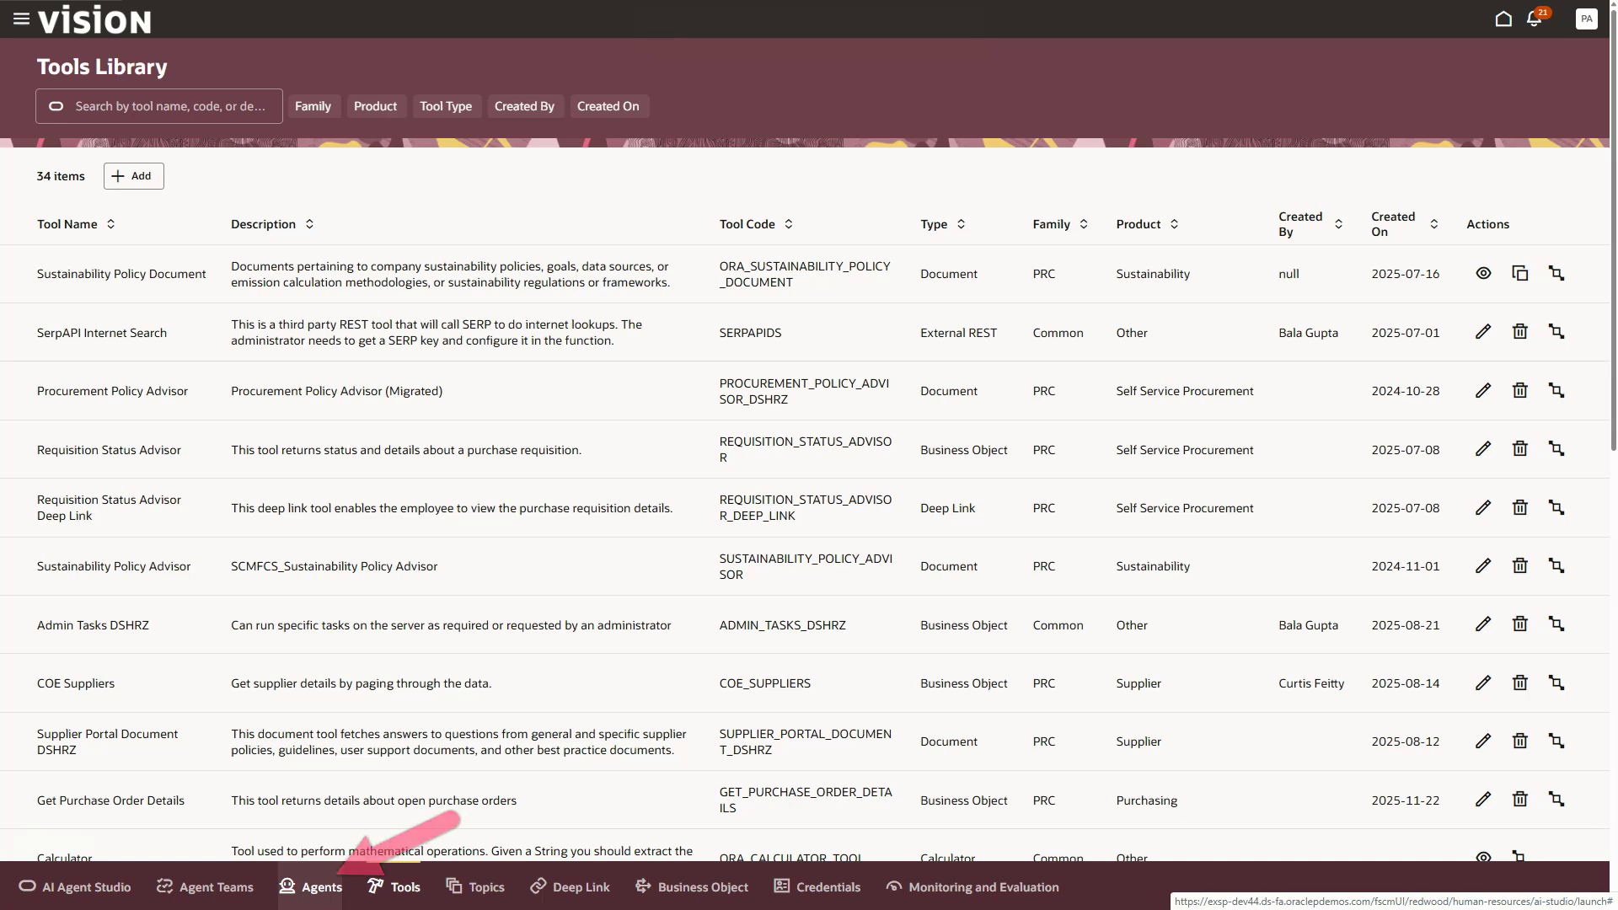
Step: Start worker agent 'Purchase Order Advisor ERPCH' with family PRC, product Purchasing, maximum 10 interactions
click(314, 890)
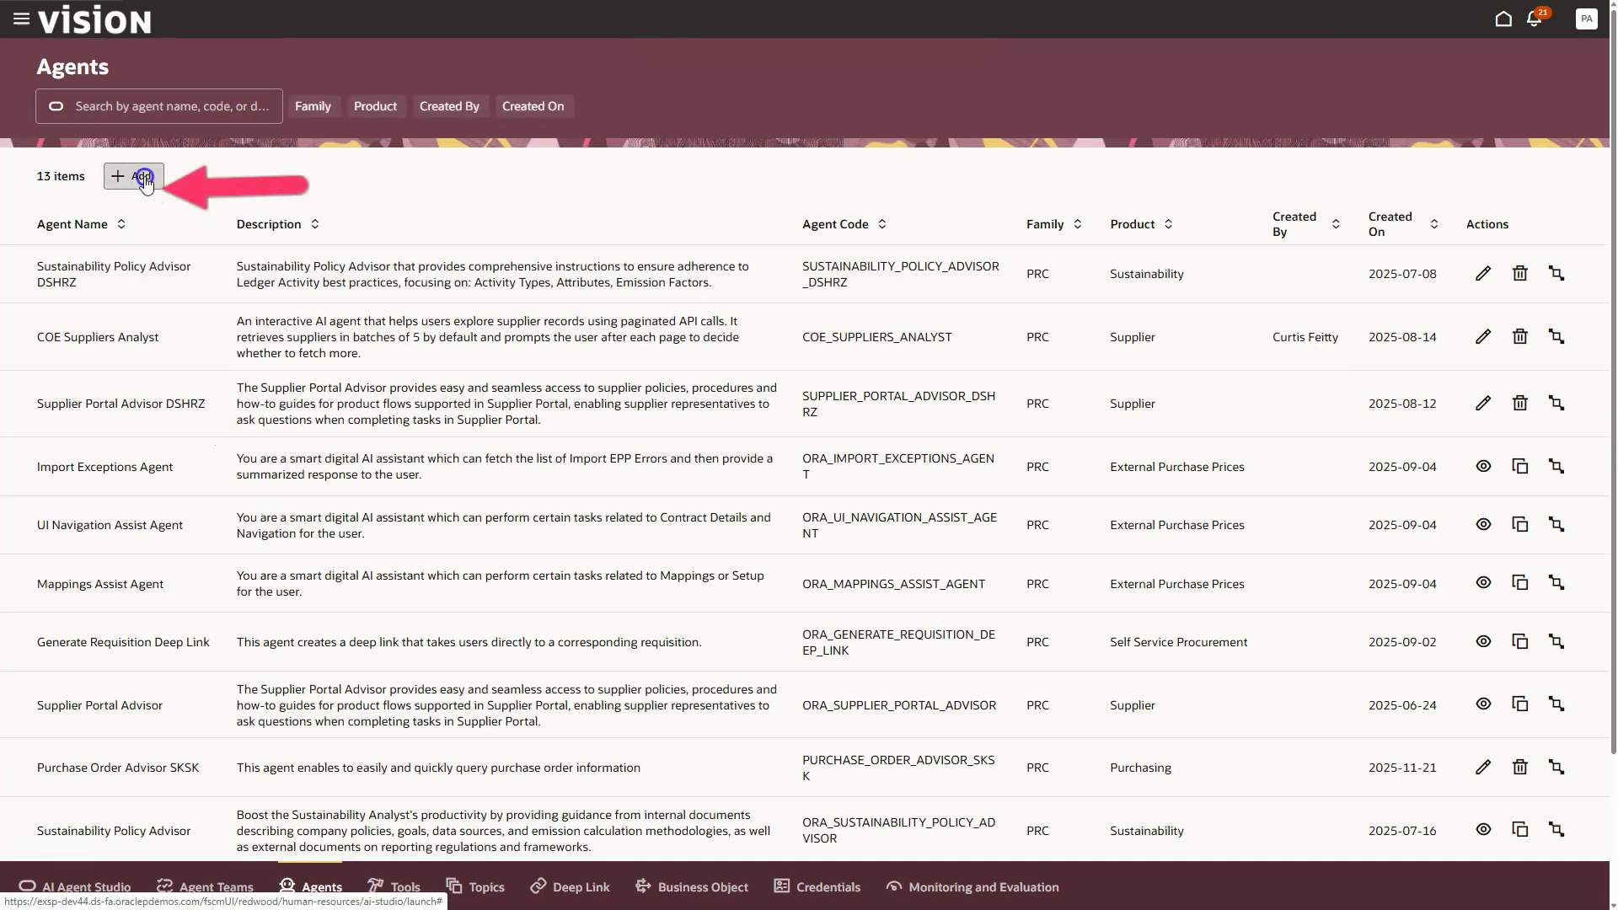
click(141, 176)
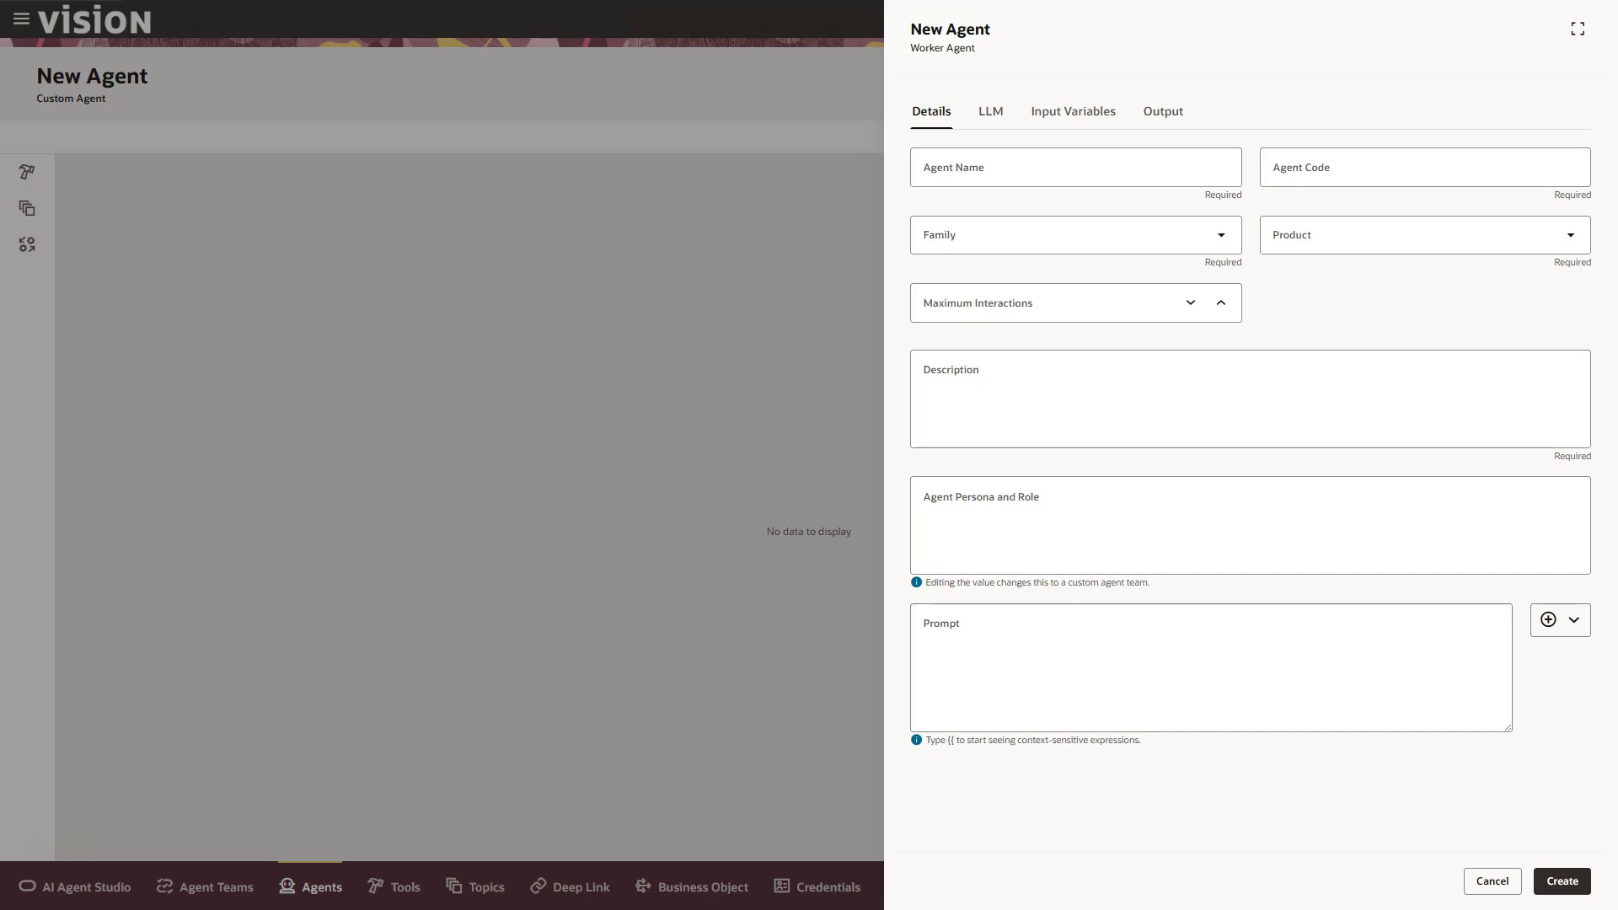
click(1121, 167)
text(Purchase Order Advisor ERPCH)
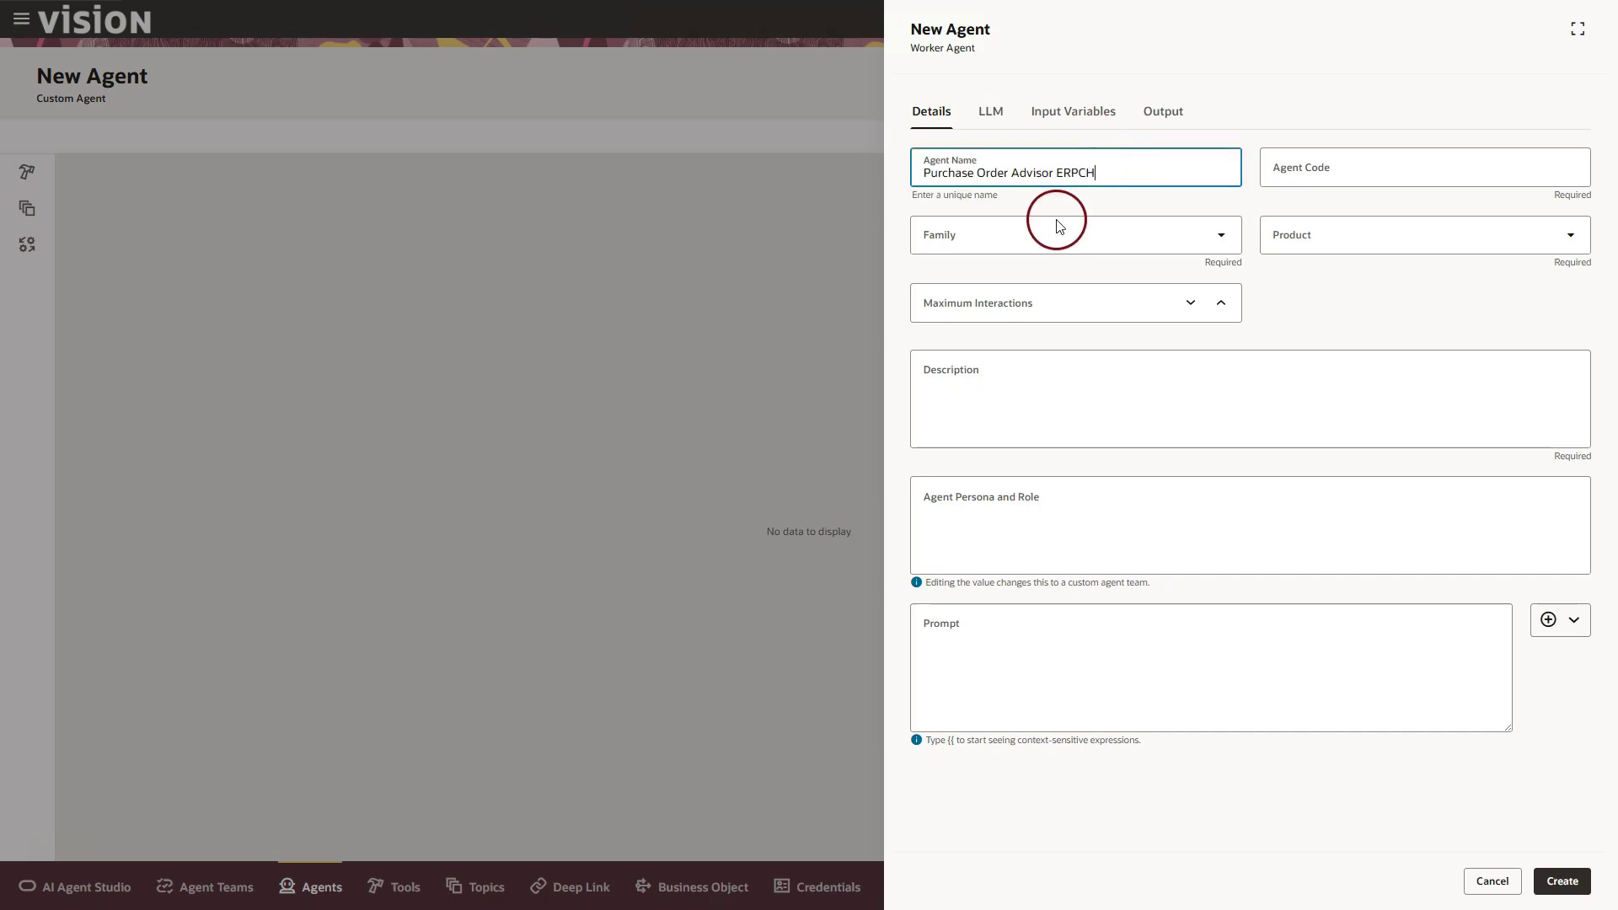
click(1026, 239)
click(934, 466)
click(1272, 235)
click(1292, 317)
click(1048, 311)
text(10)
Step: Add the agent description and paste the purchase-order prompt, reviewing its status, supplier, buyer and total instructions
click(1033, 380)
text(This agent enables to easily and quickly query purchase order information)
key(Tab)
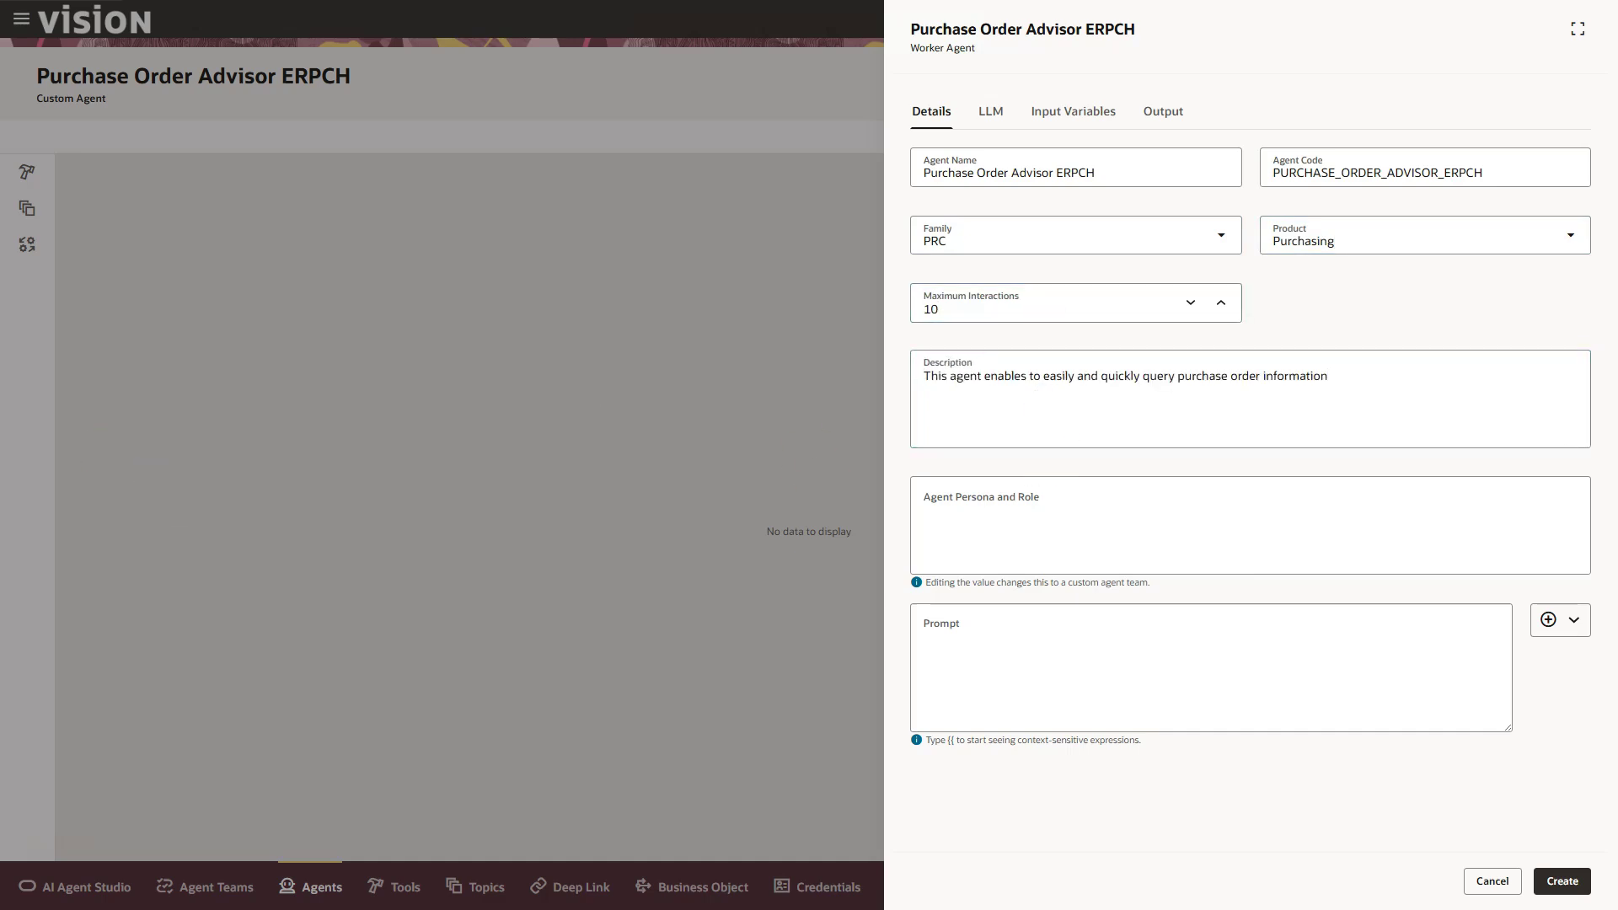
click(1112, 653)
key(ctrl+v)
triple_click(1147, 660)
click(1004, 705)
drag(915, 706, 1484, 718)
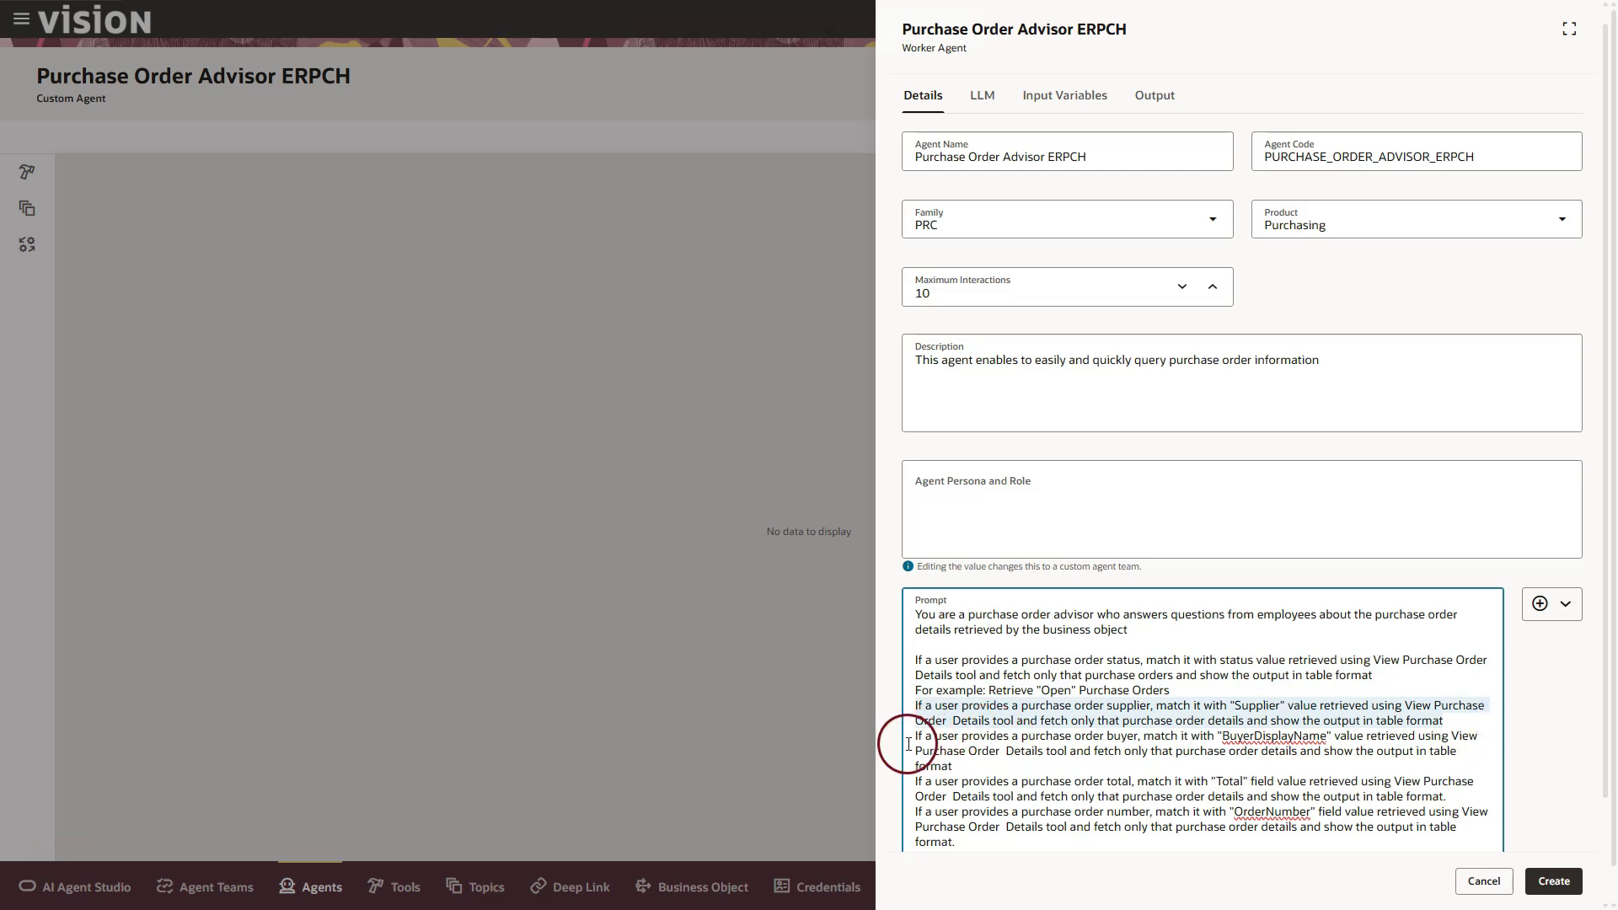
drag(912, 737, 971, 767)
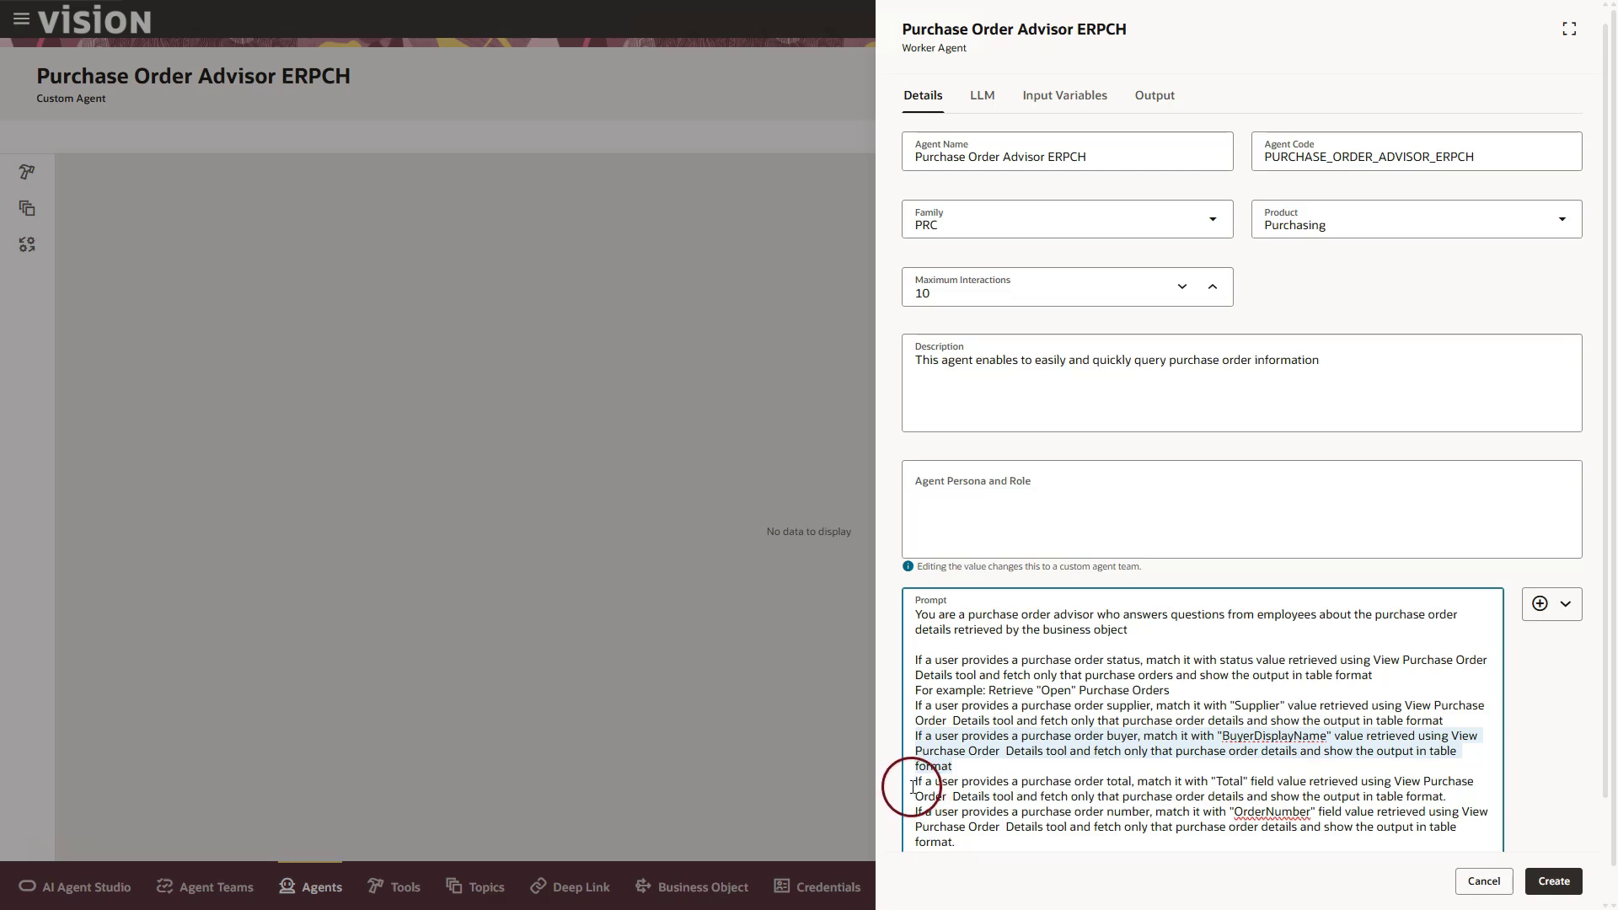
drag(914, 782, 947, 796)
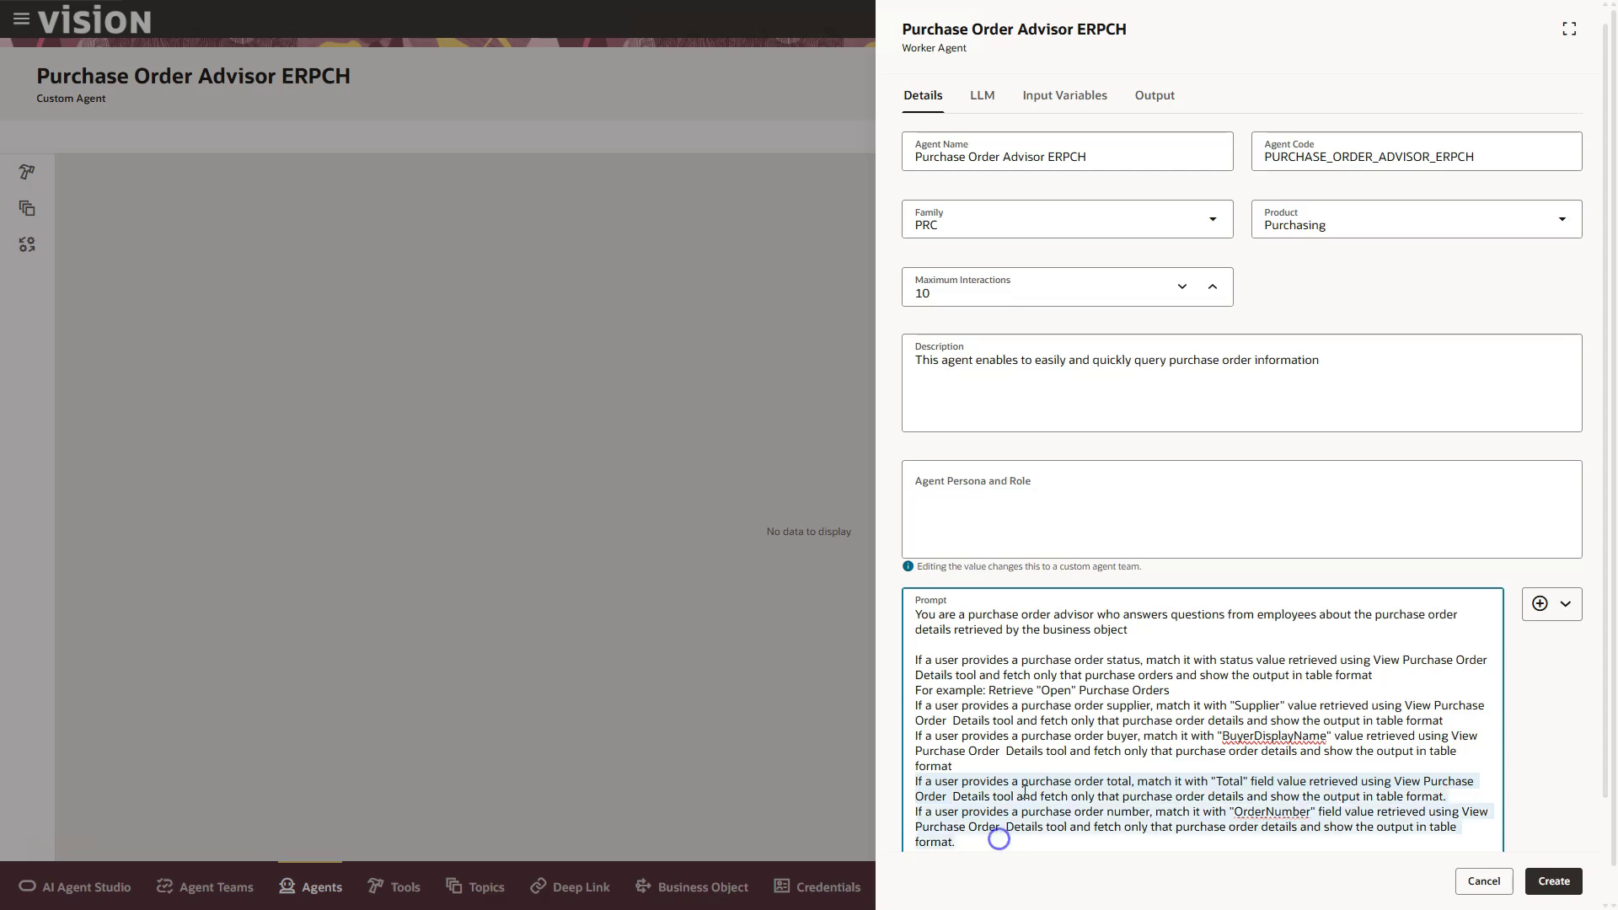
scroll(1184, 690, down, 5)
scroll(1184, 690, up, 5)
Step: Review the agent's LLM and output settings and create the agent
click(984, 110)
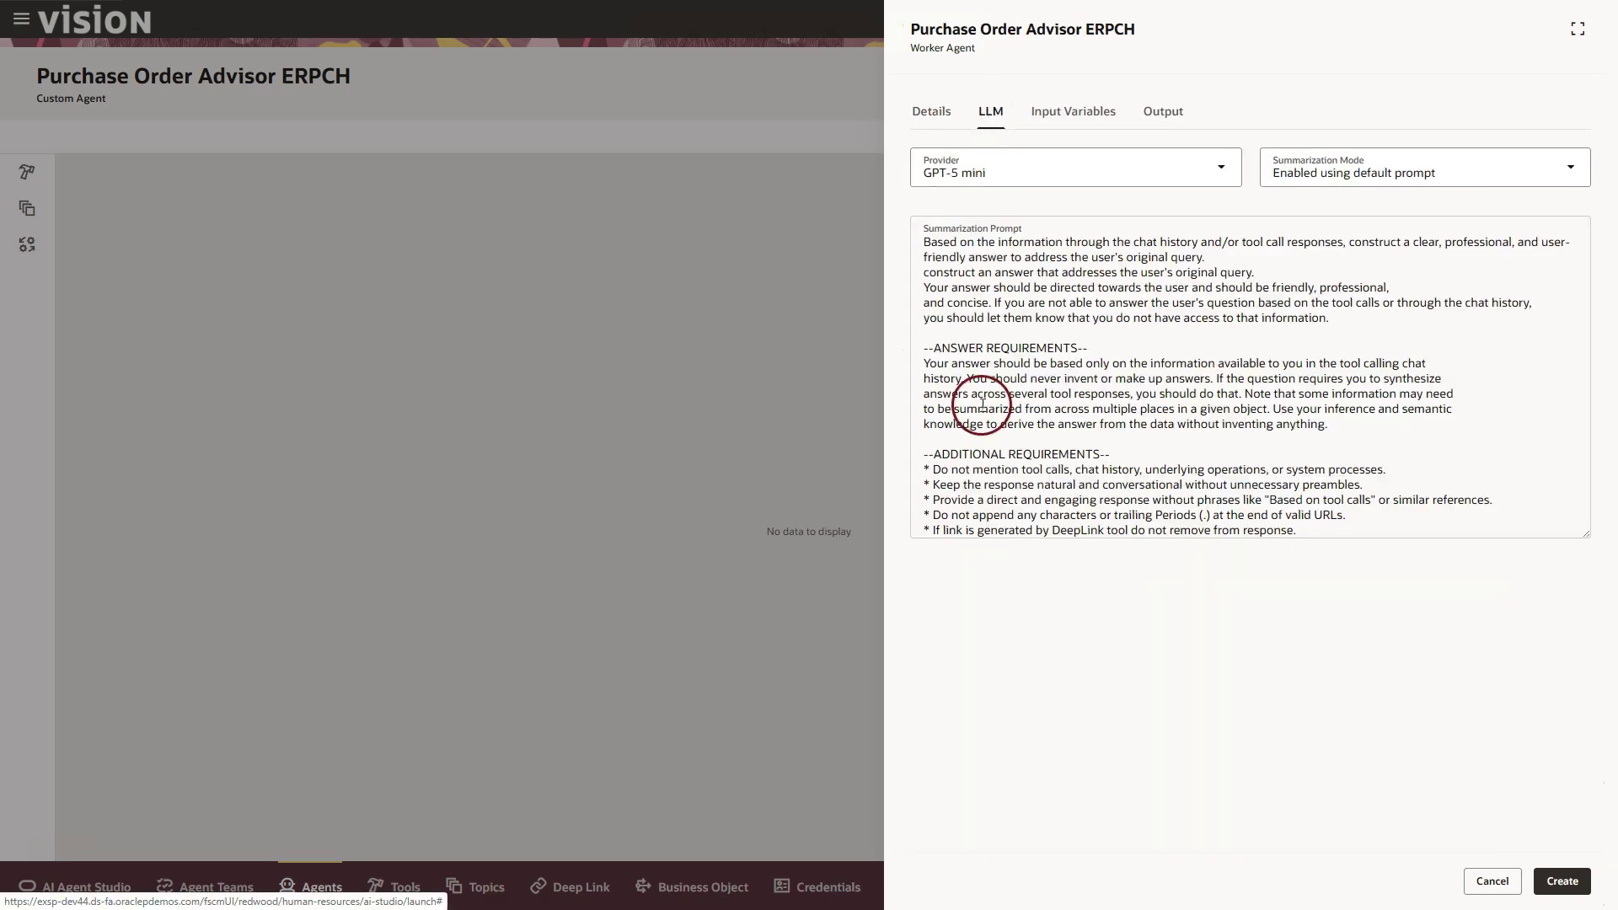
click(1163, 110)
click(1560, 876)
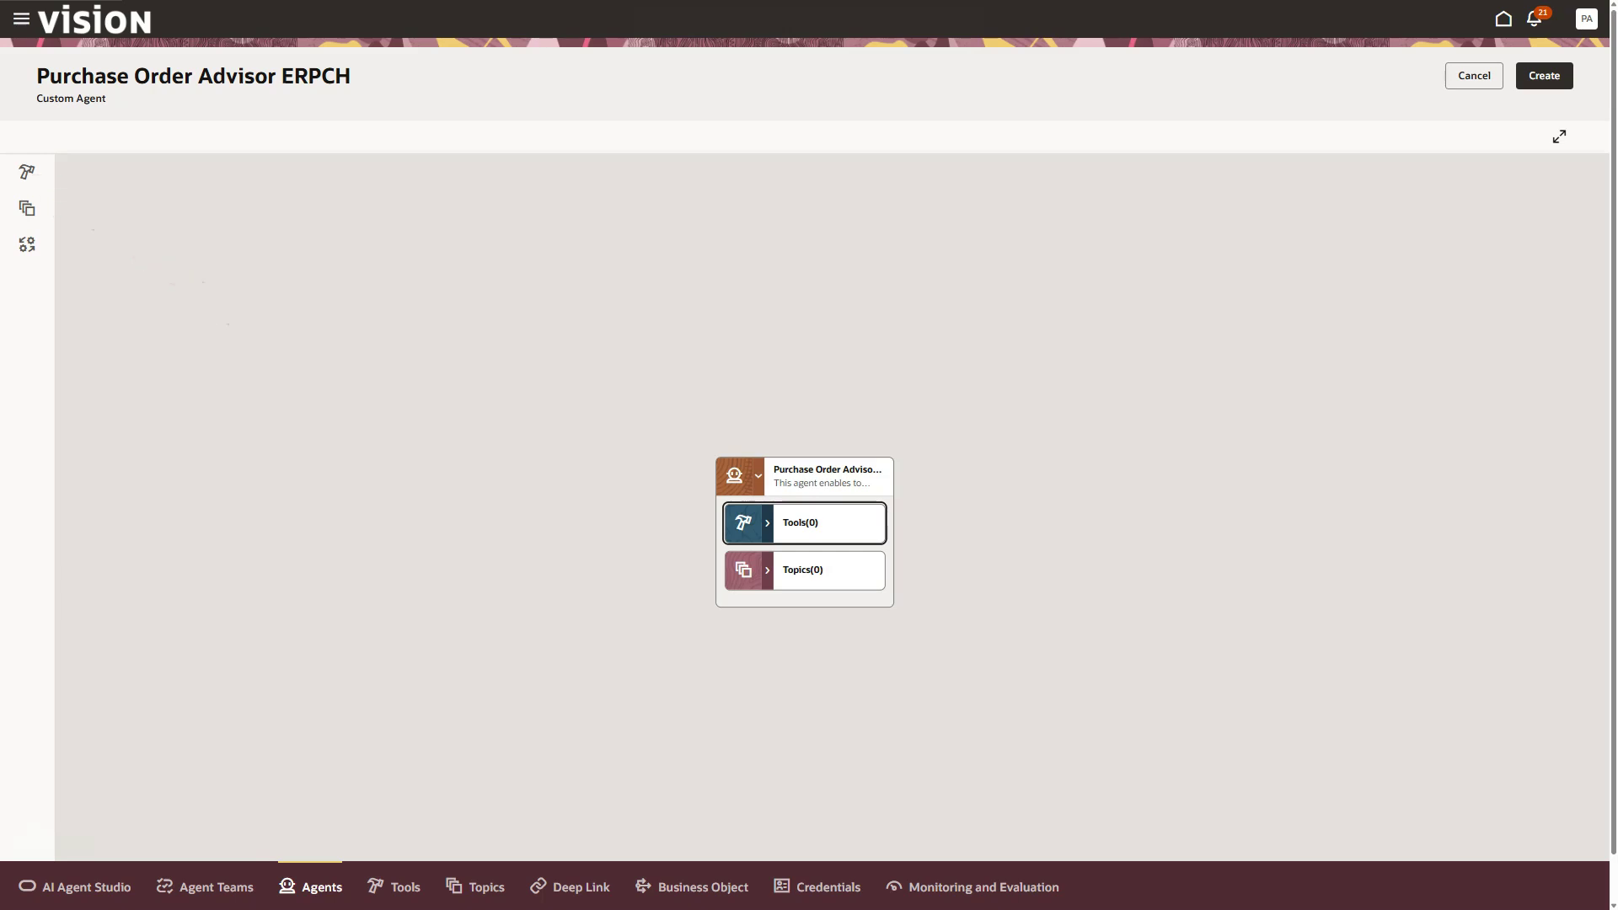
Step: Attach the Get Purchase Order Details tool, found by searching 'Get Purchase', and save the agent
click(27, 172)
click(149, 228)
text(Get Purchase)
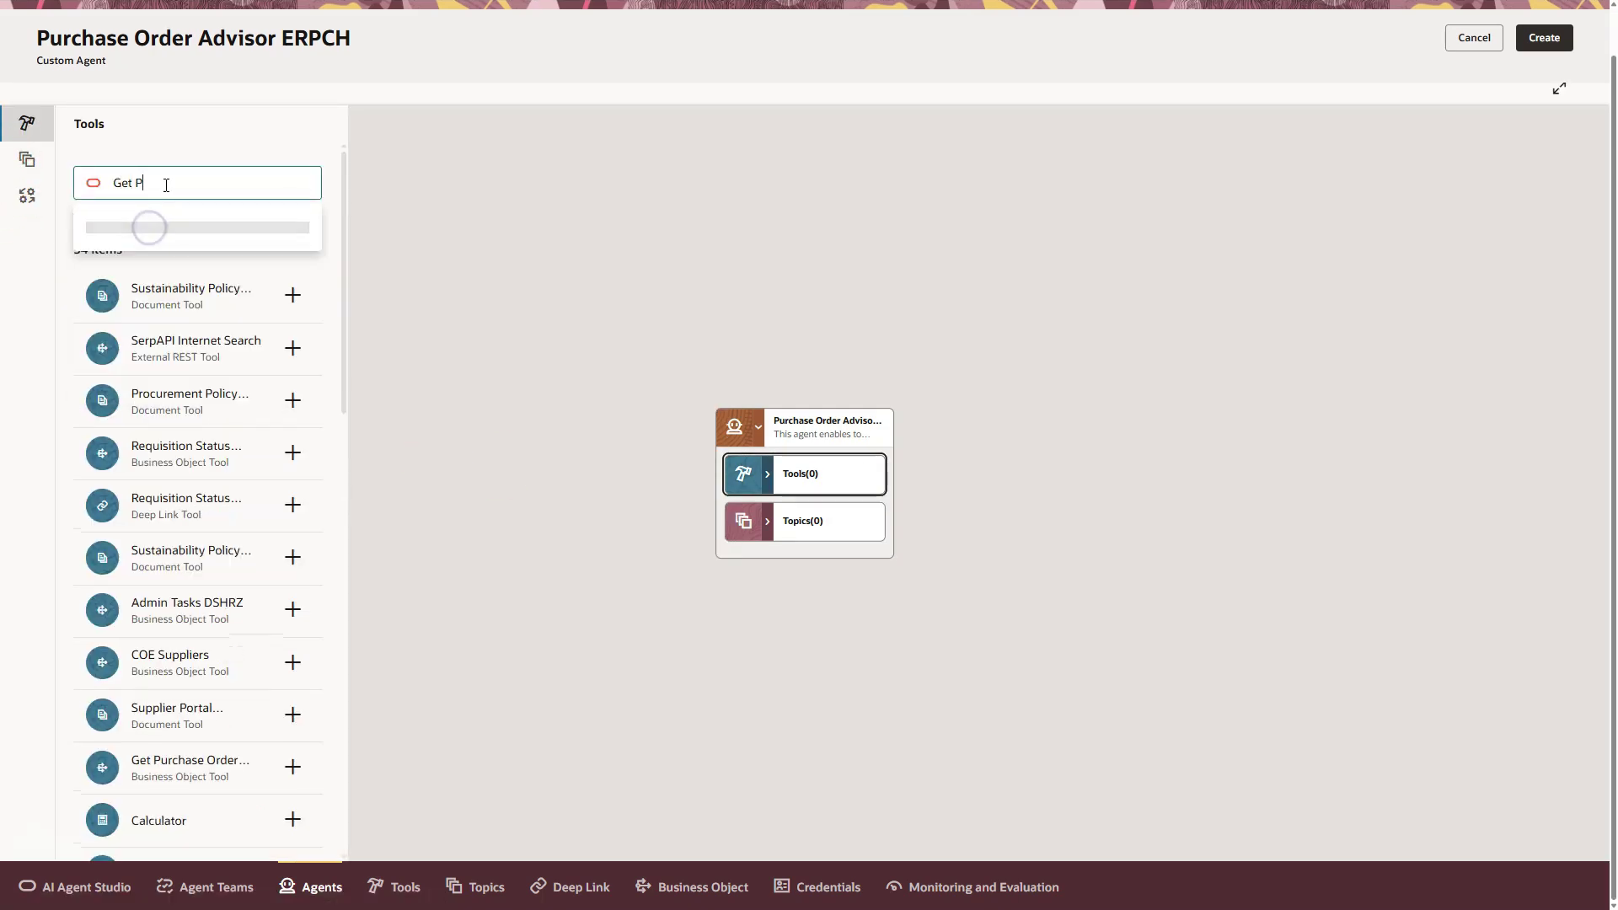
key(Return)
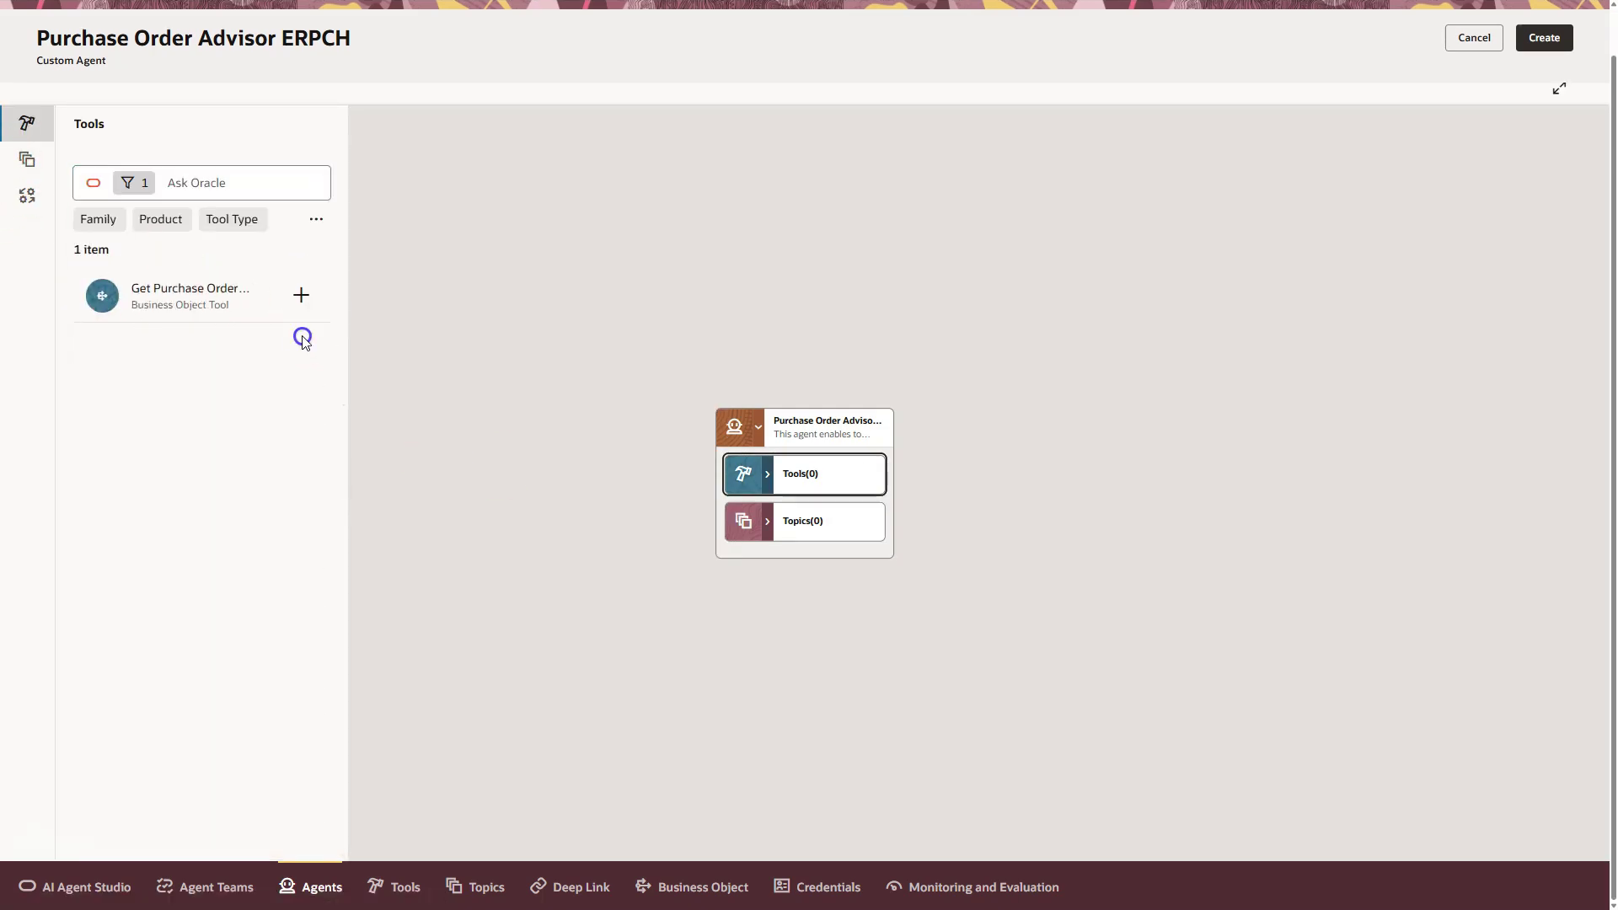
click(302, 334)
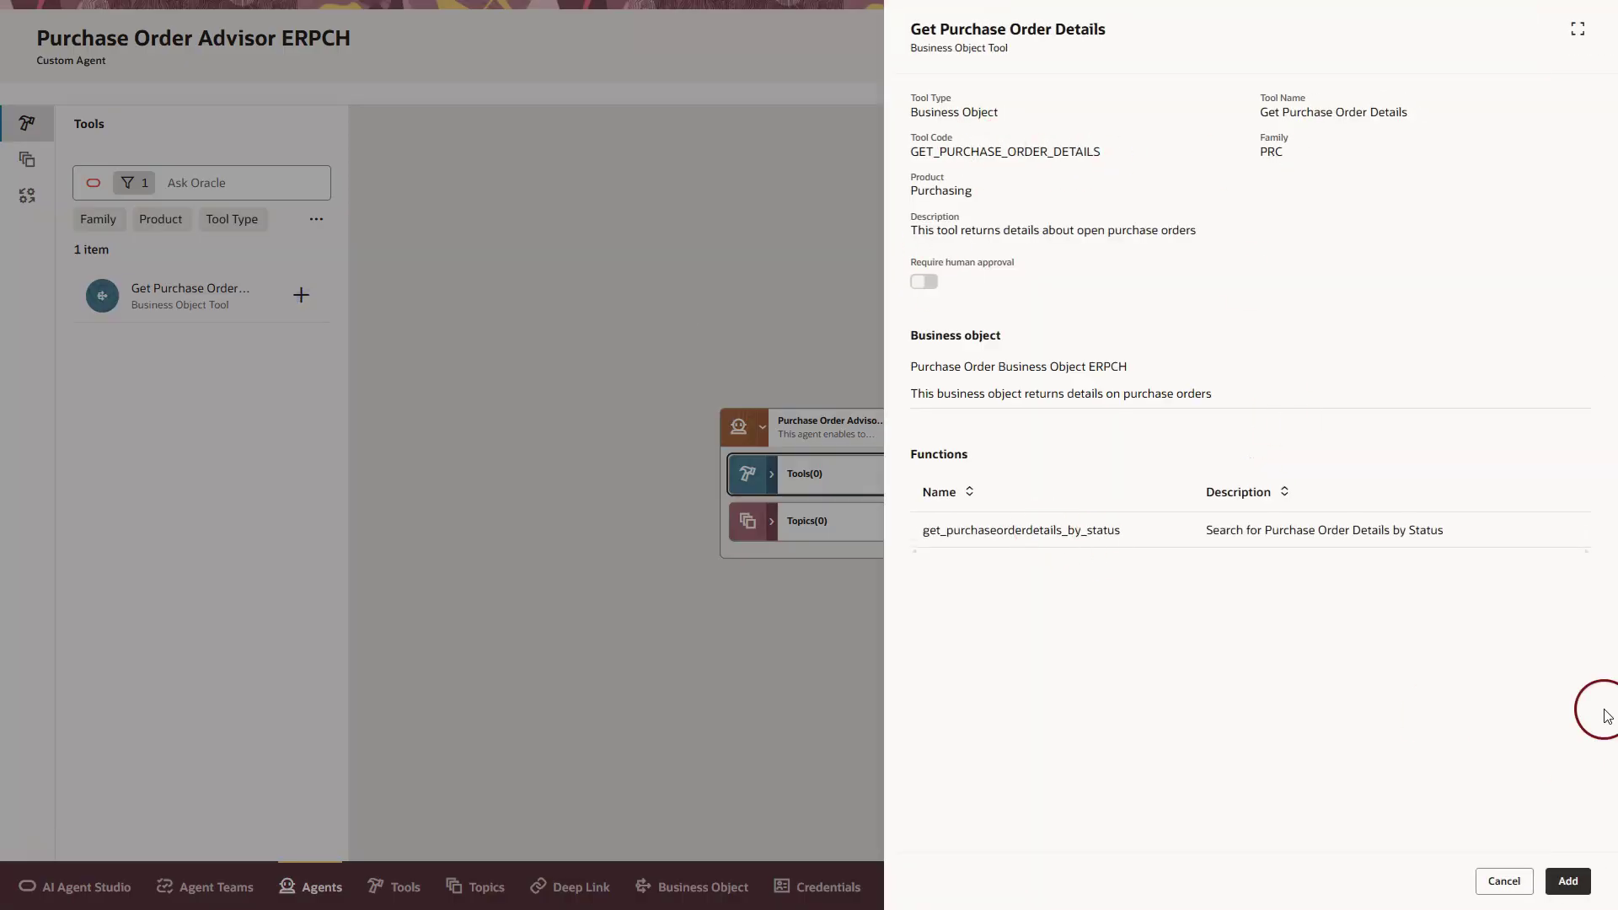
click(1567, 880)
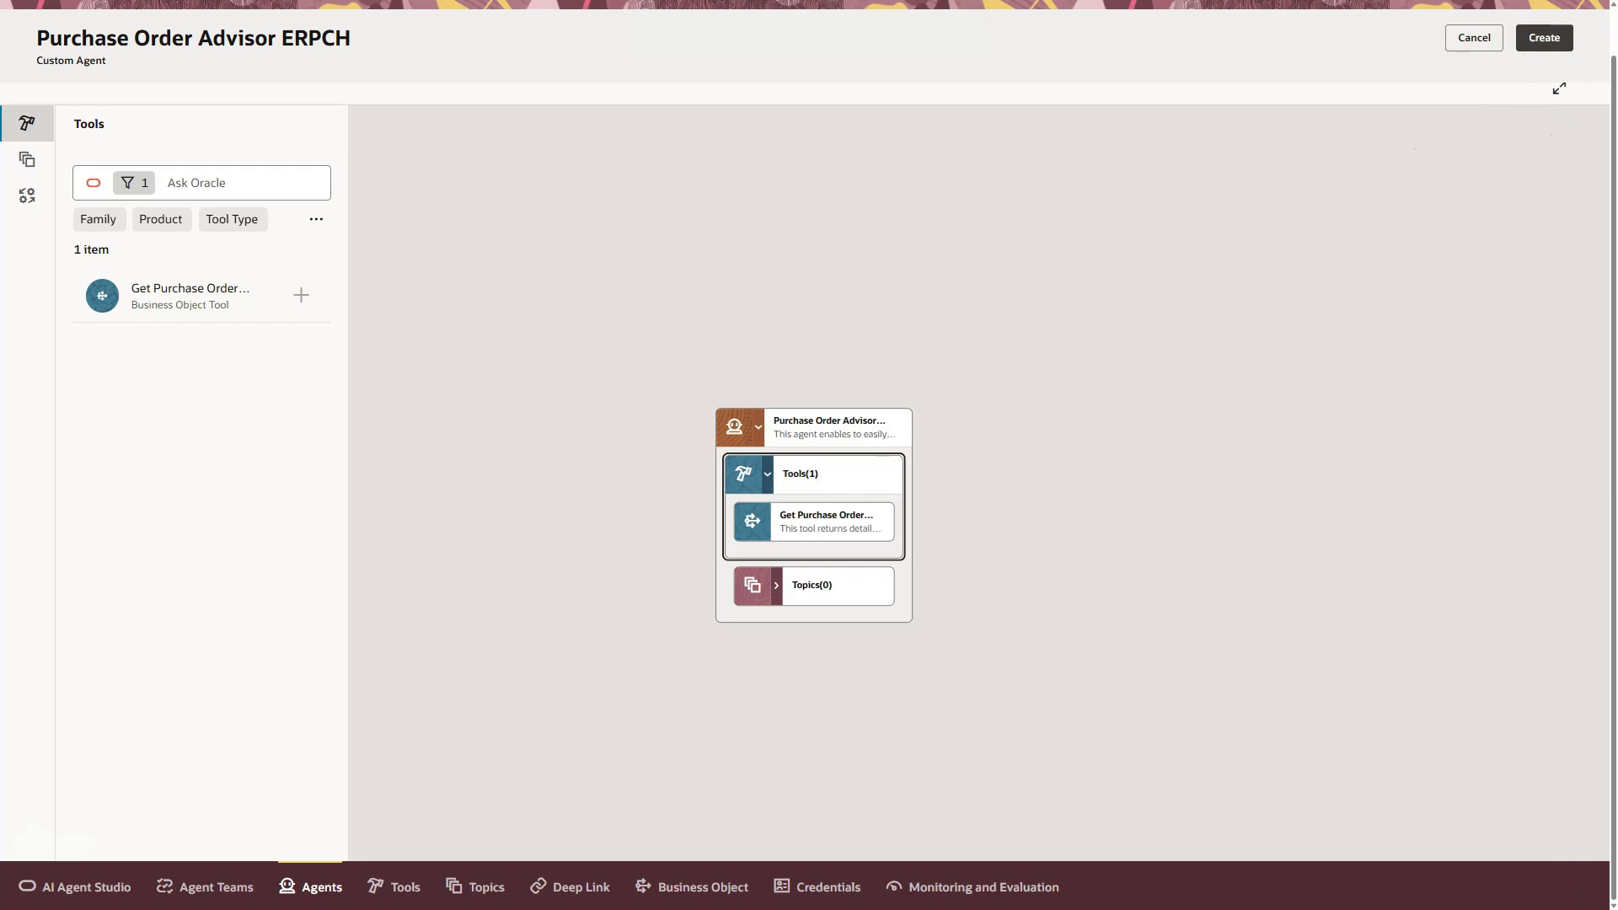
click(1547, 38)
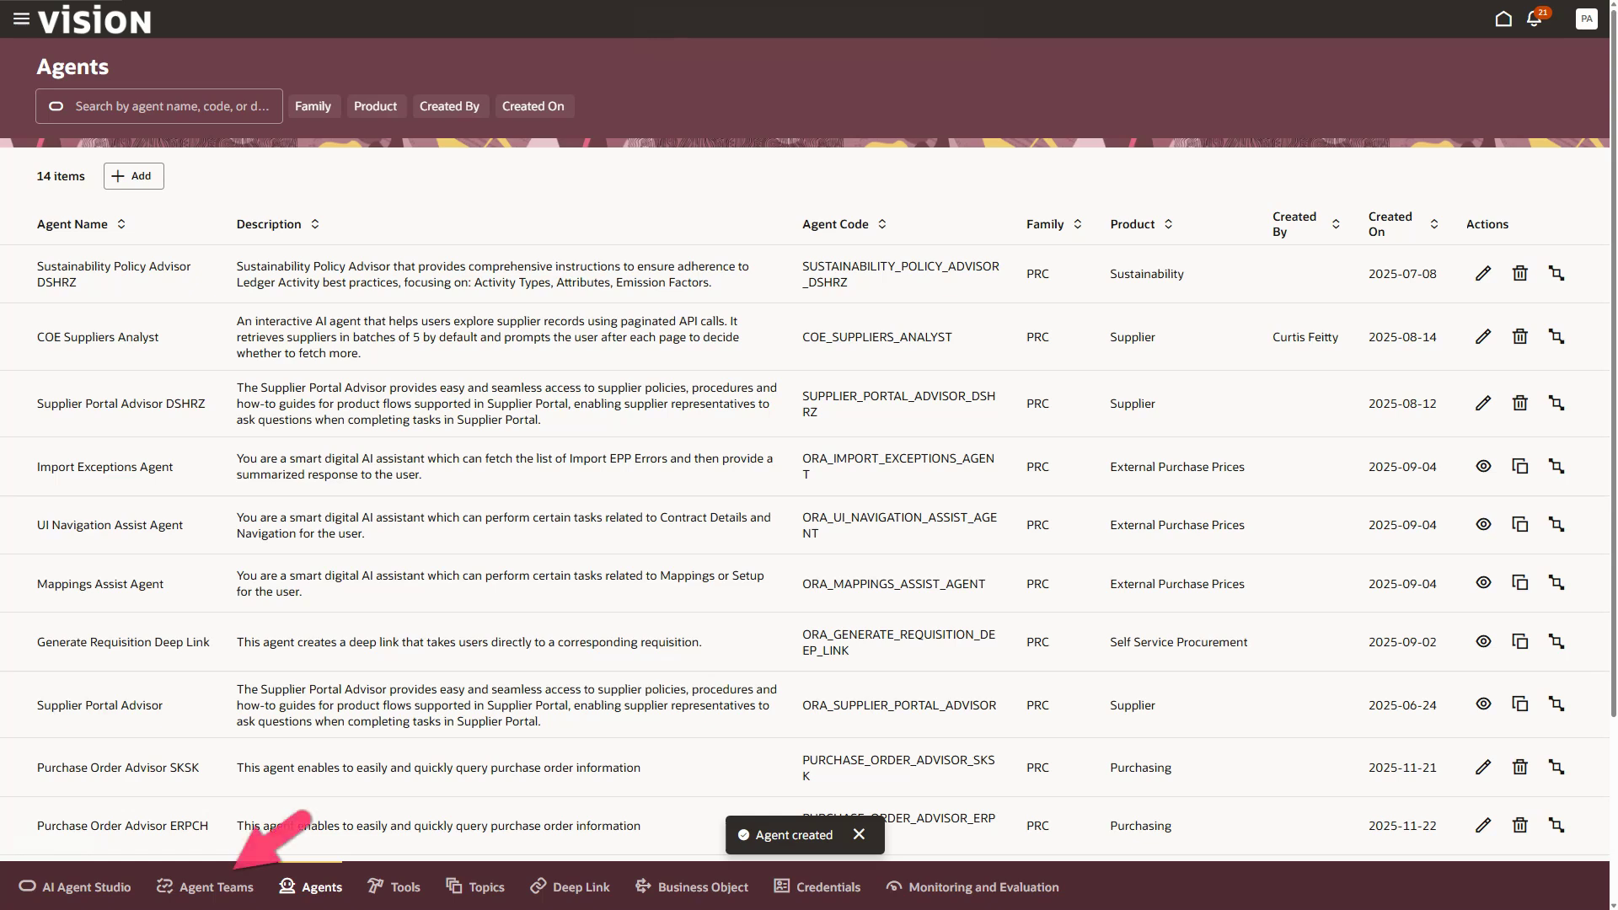
Step: Start team 'Purchase Order Details Advisor ERPCH' with family PRC, Supervisor type, maximum 20 interactions
click(223, 884)
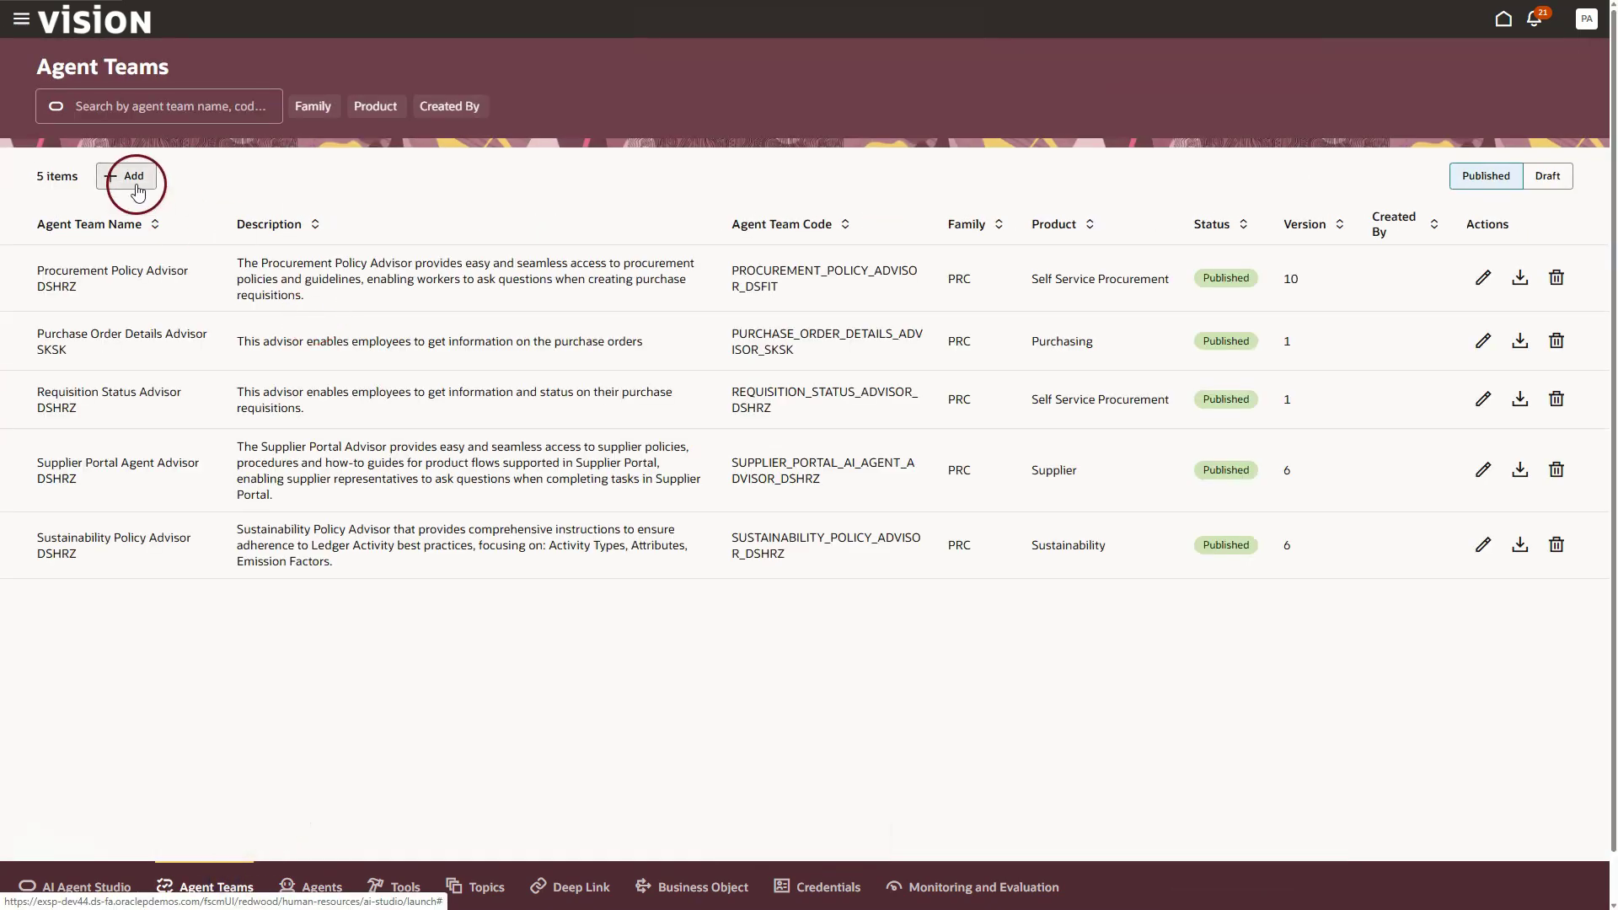
click(135, 179)
click(953, 161)
text(Purchase Order Details Advisor ERPCH)
click(1068, 222)
click(993, 452)
click(1102, 296)
click(1016, 345)
click(1292, 287)
text(20)
Step: Keep GPT-5 mini as the model and grant the Procurement Application Administrator role
click(991, 97)
click(1044, 150)
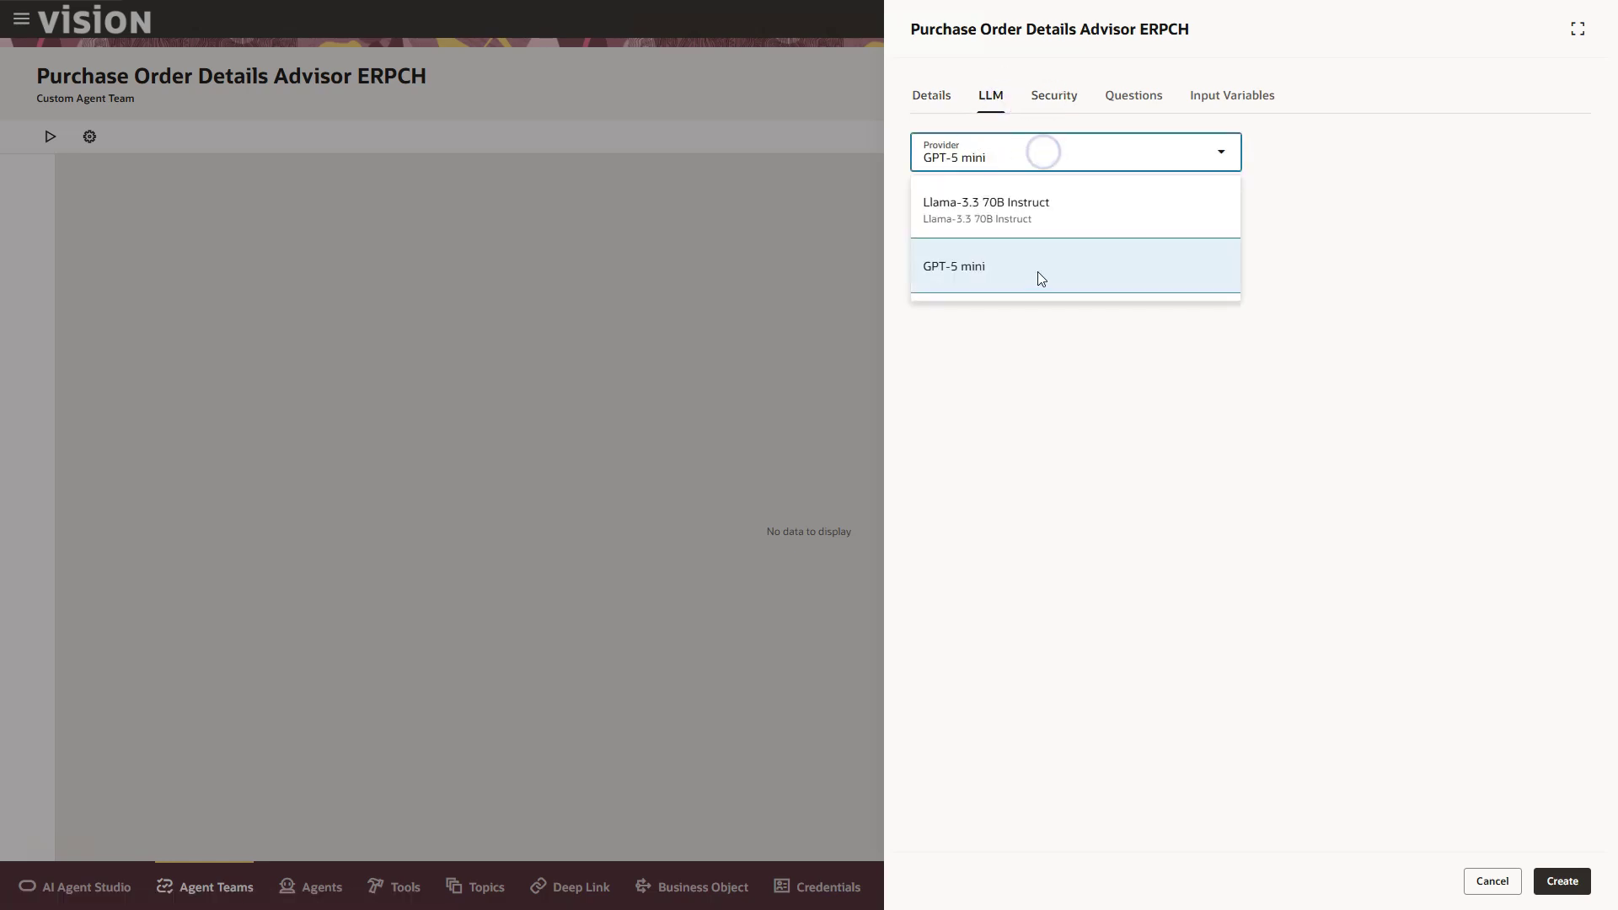
click(1036, 277)
click(1054, 95)
click(951, 150)
click(983, 232)
text(Procurement)
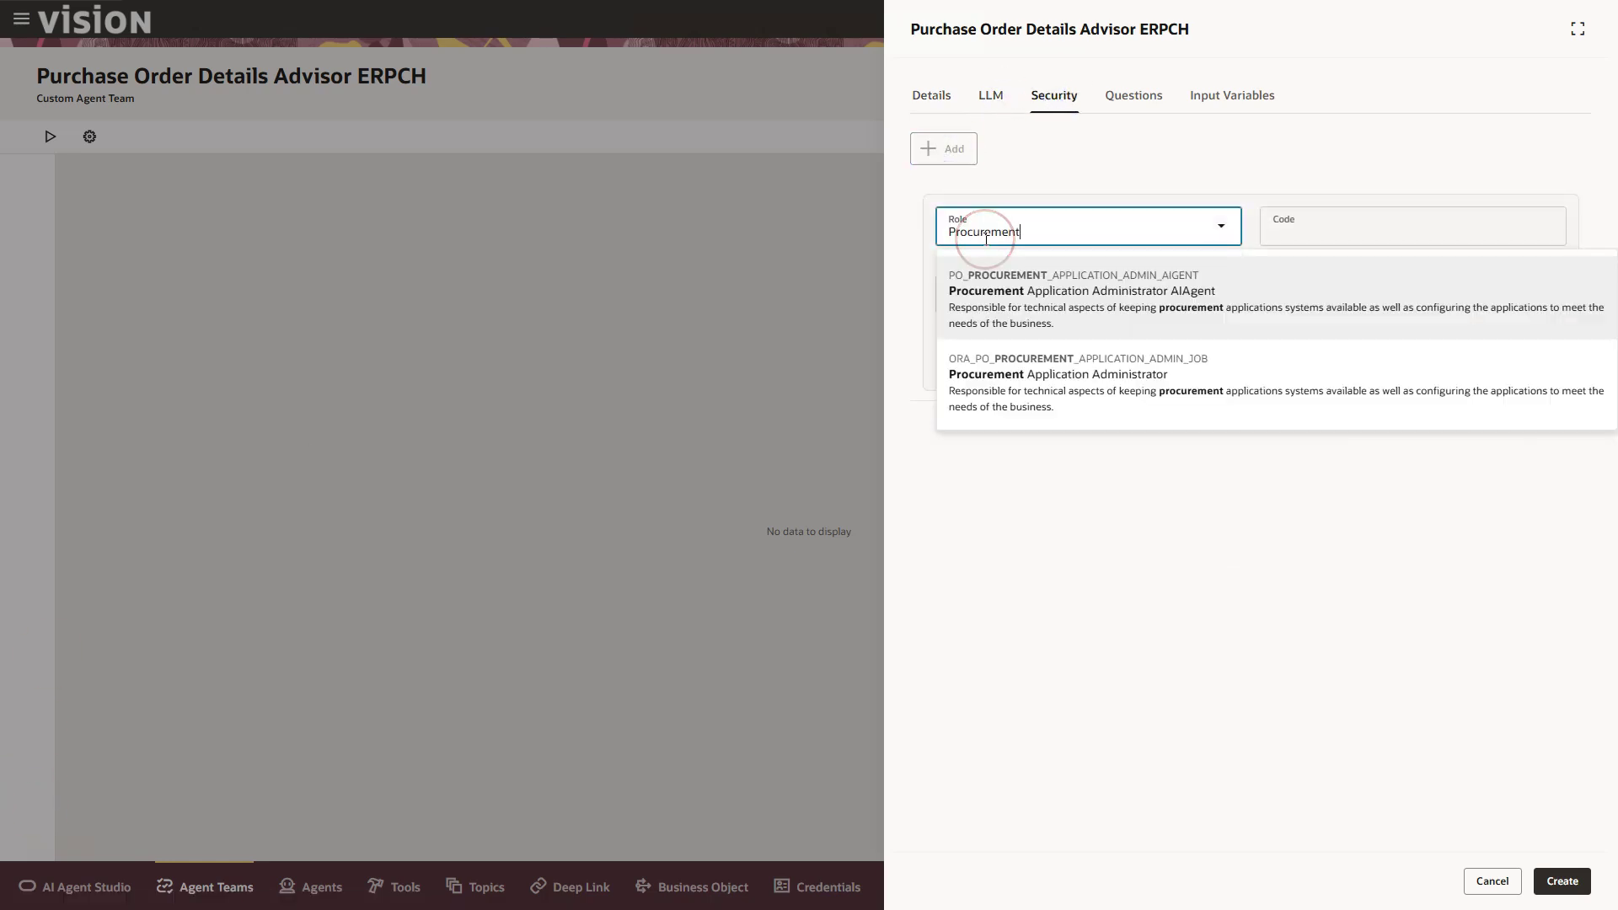
click(1039, 383)
click(1535, 372)
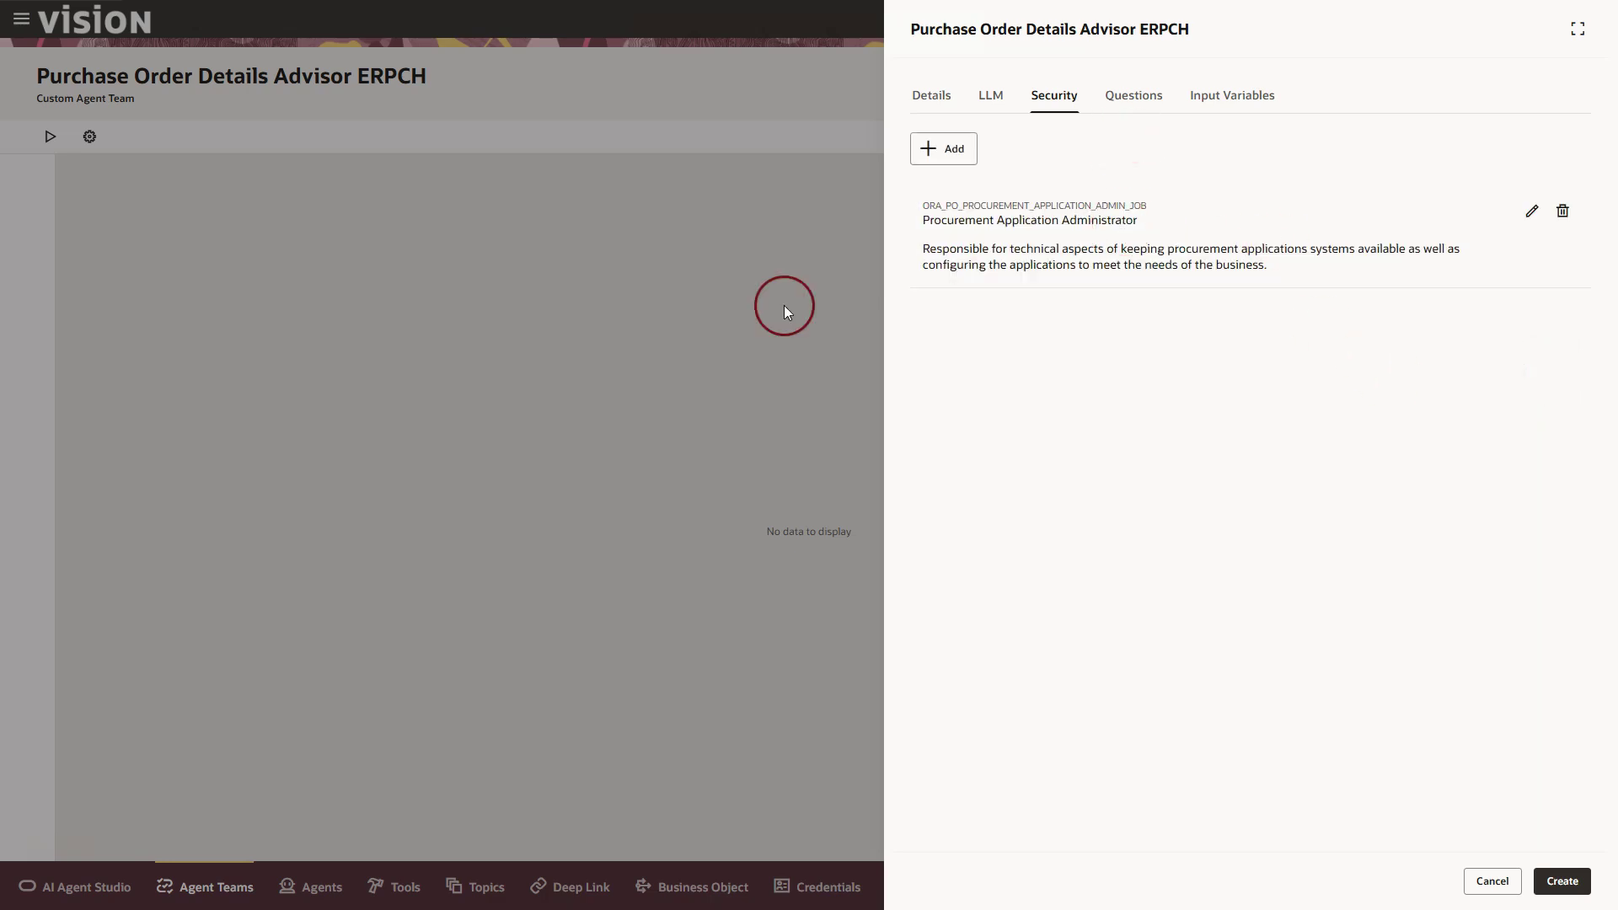
Step: Add starter questions asking for purchase orders by a named buyer and by a named supplier, then create the team
click(1134, 95)
click(1141, 176)
text(Provide all the purchase orders created by Buyer "Calvin Roth")
click(946, 241)
text(Provide all the purchase orders created by Supplier "Lee Supplies")
click(1561, 880)
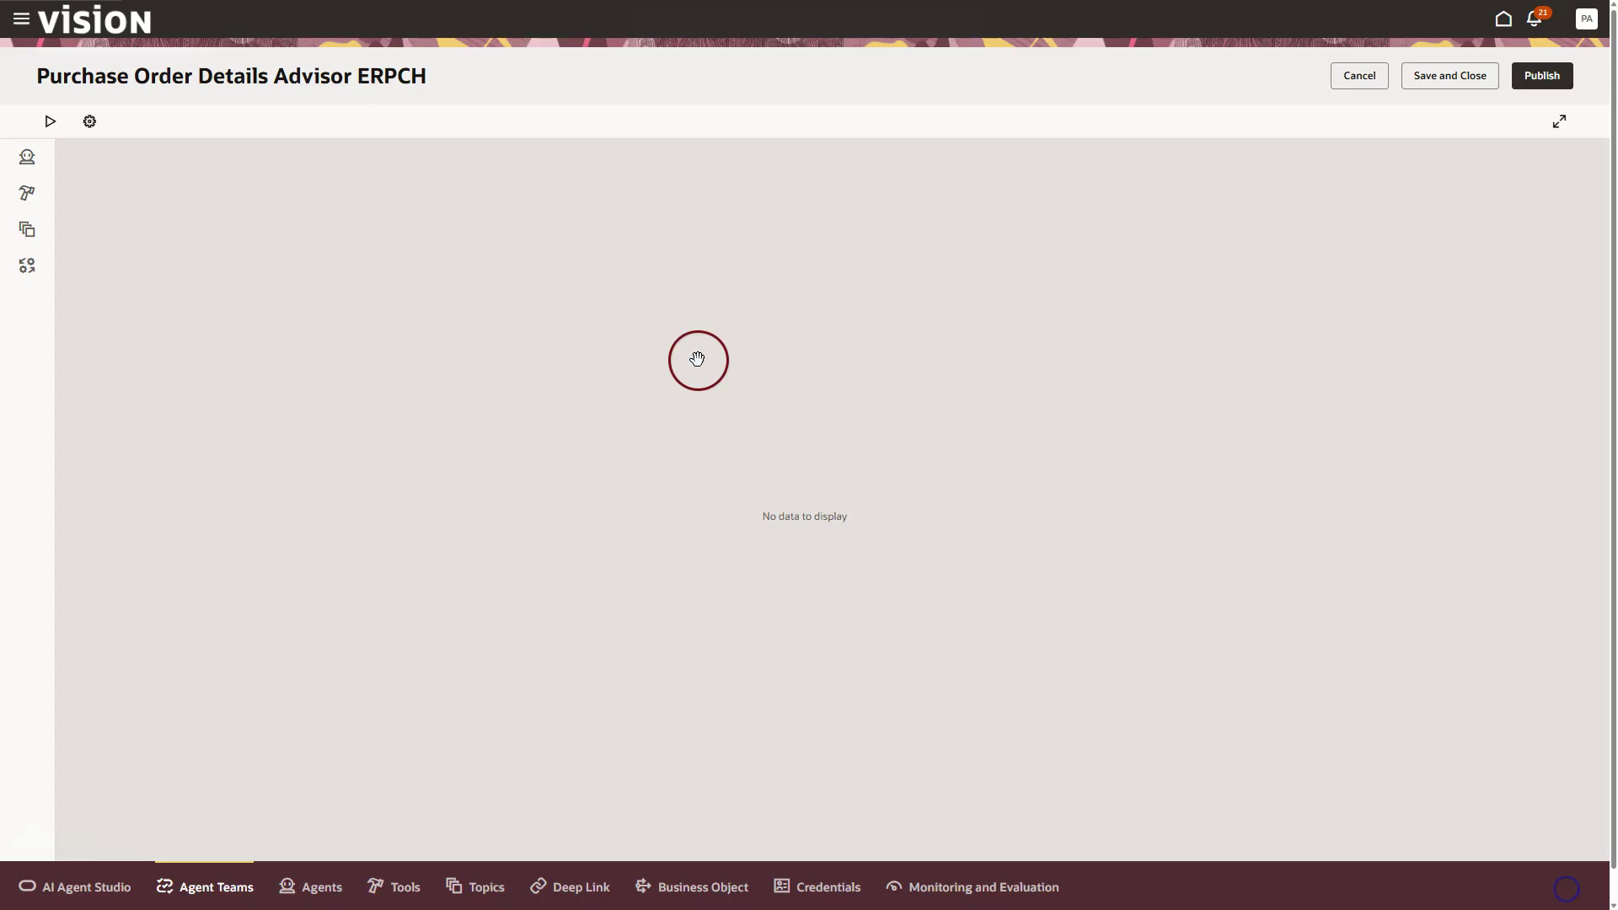
Step: Add the Purchase Order Advisor ERPCH agent, found by searching 'ERPCH', to the team
click(27, 156)
click(139, 215)
text(ERPCH)
key(Return)
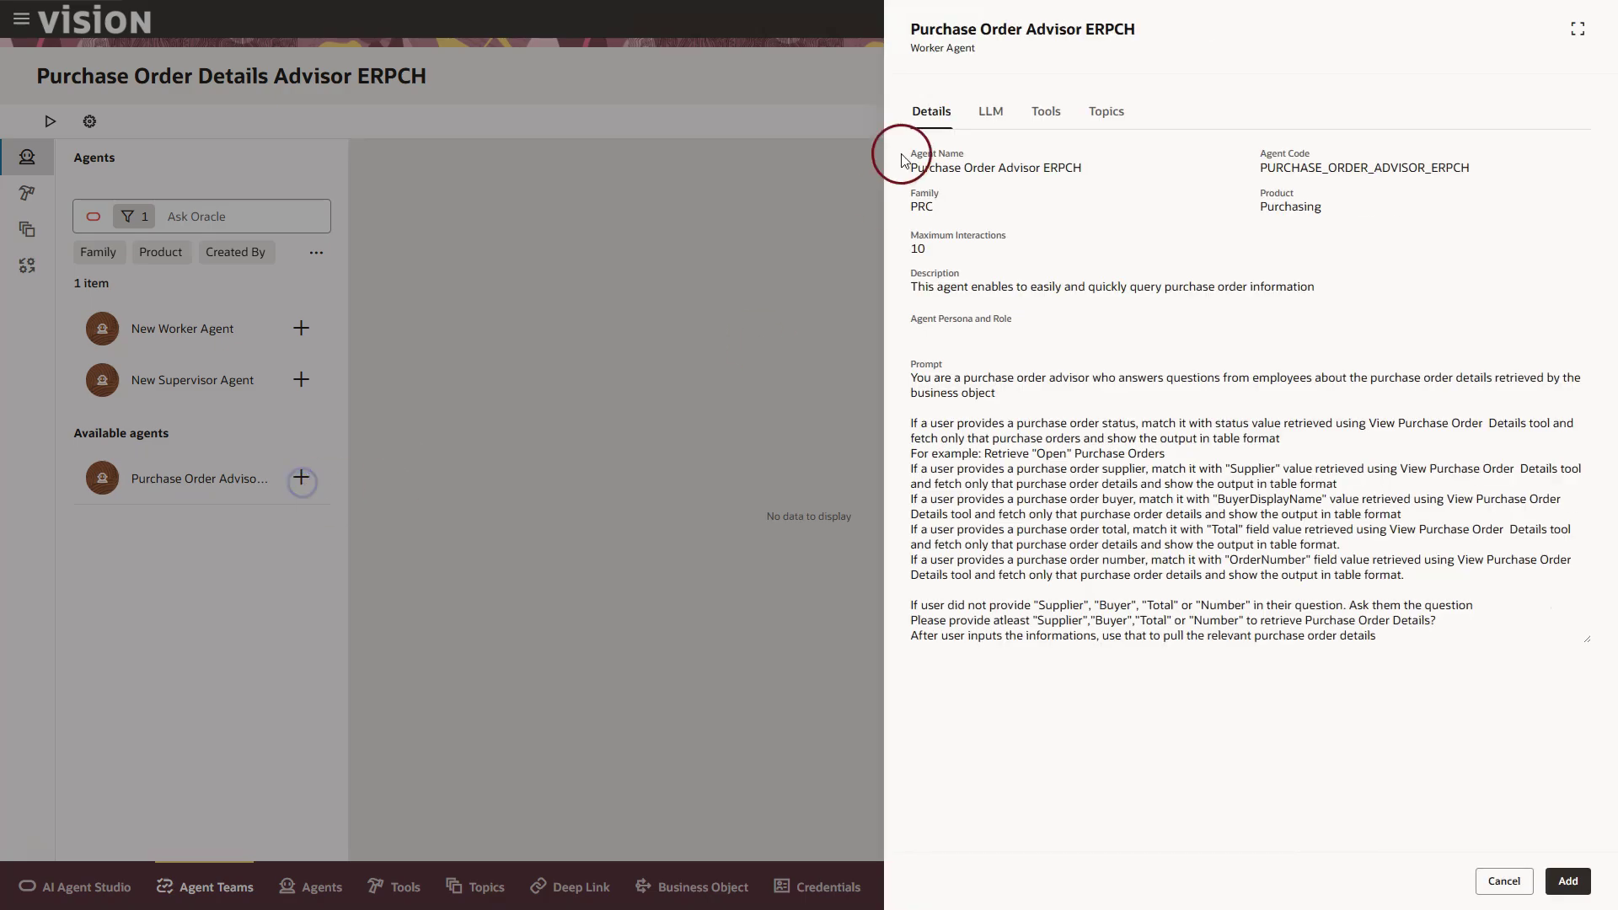
click(1046, 111)
click(932, 112)
click(1567, 881)
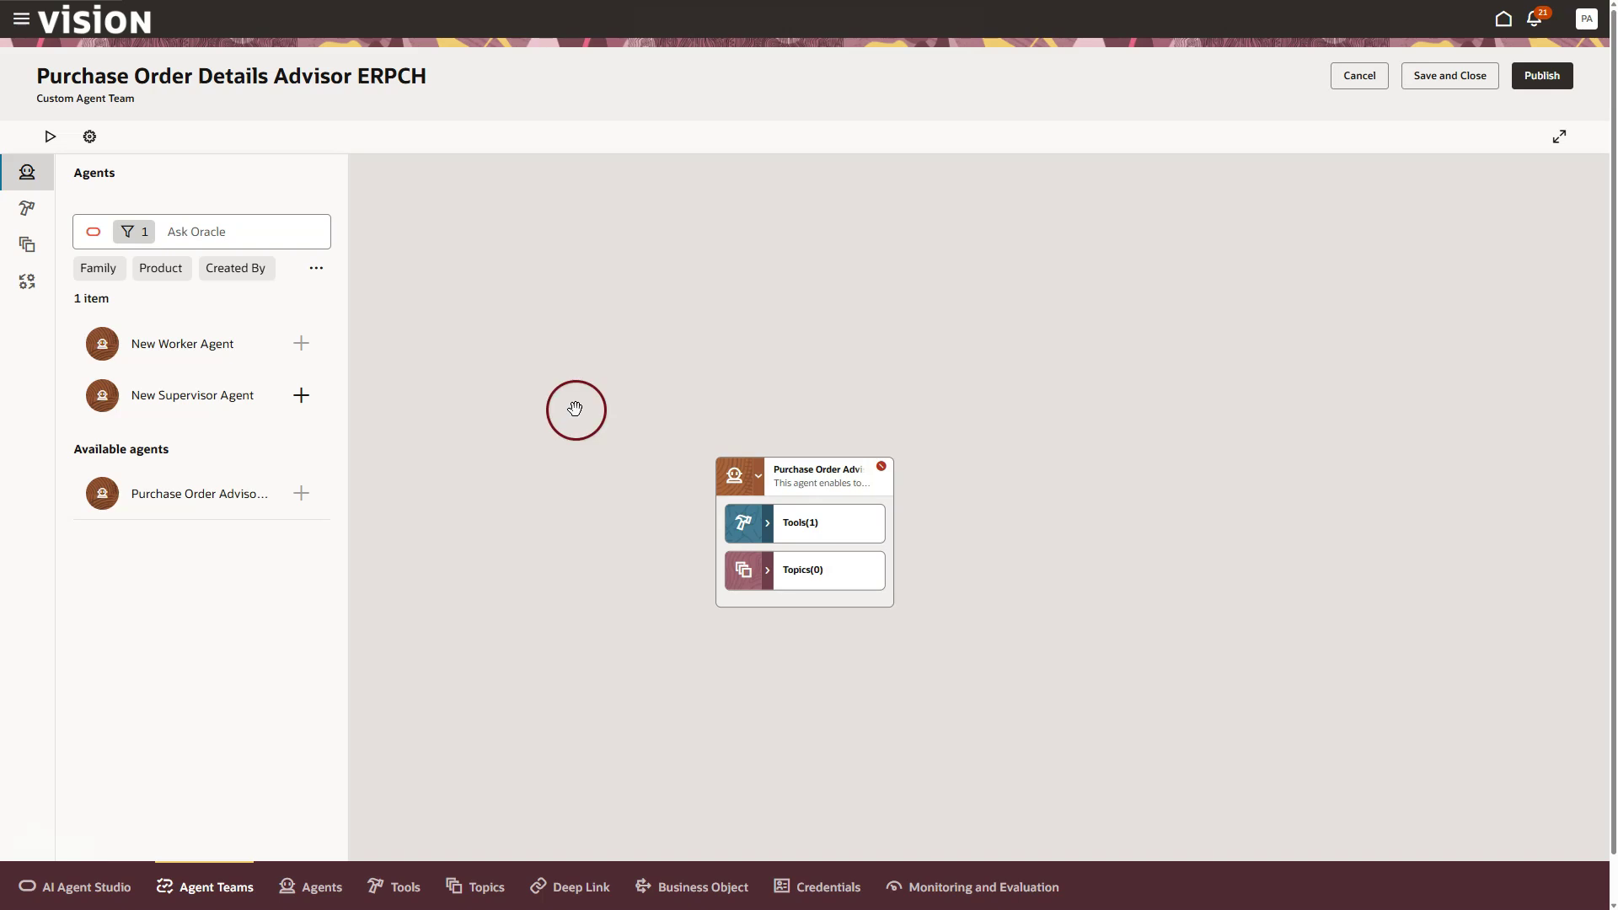
Step: Test the team with the buyer starter question and inspect the first LLM call
click(51, 136)
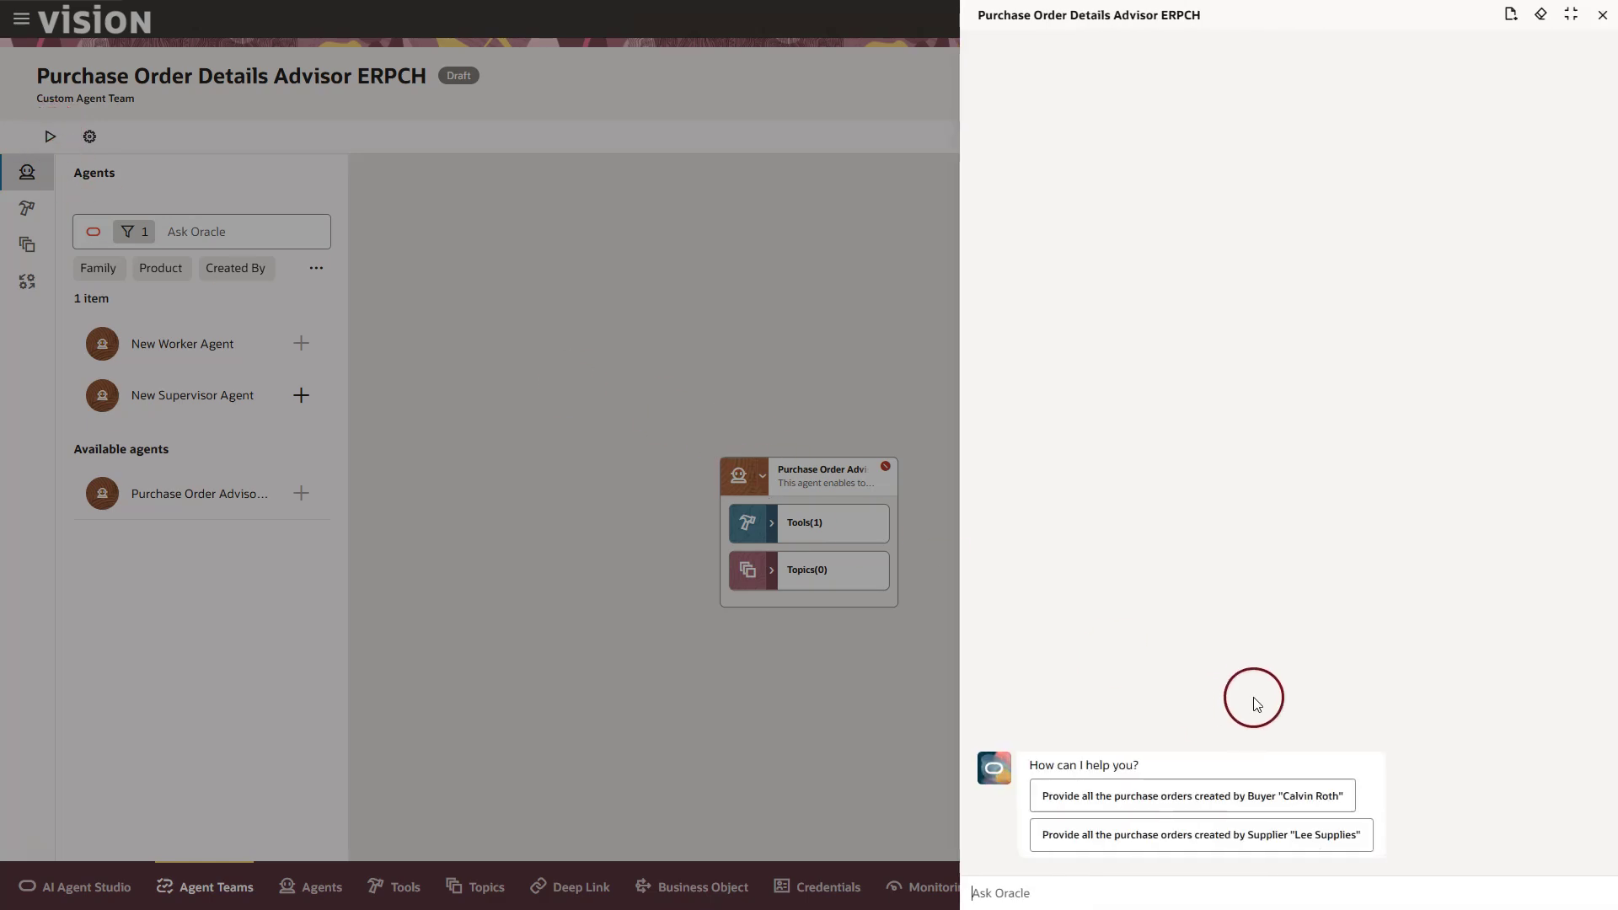
click(1248, 797)
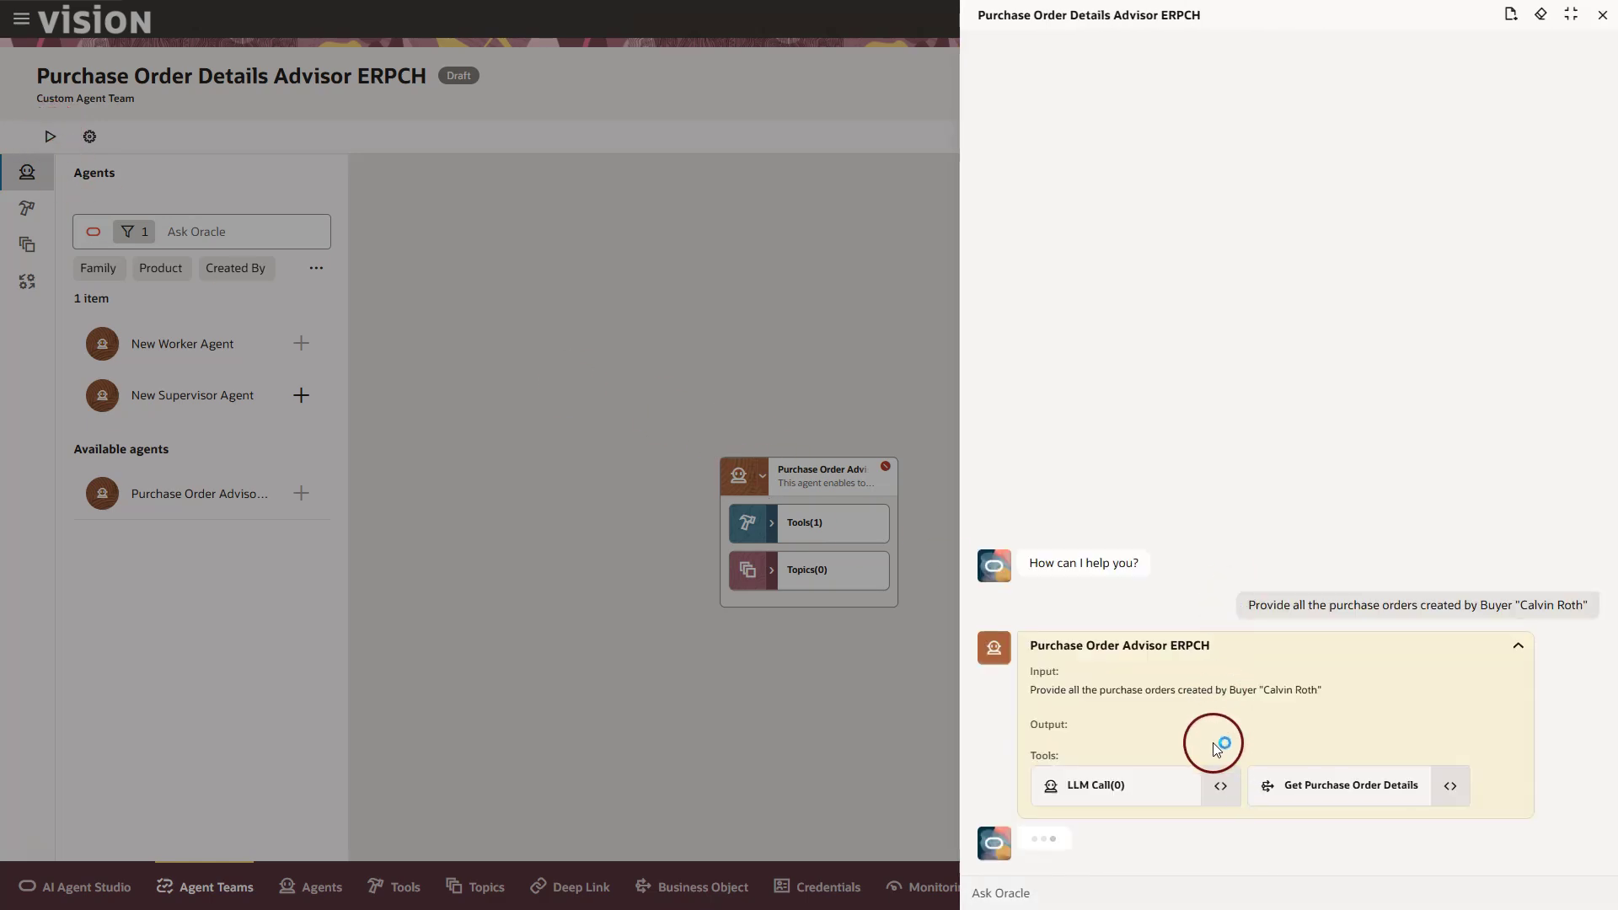
click(1217, 781)
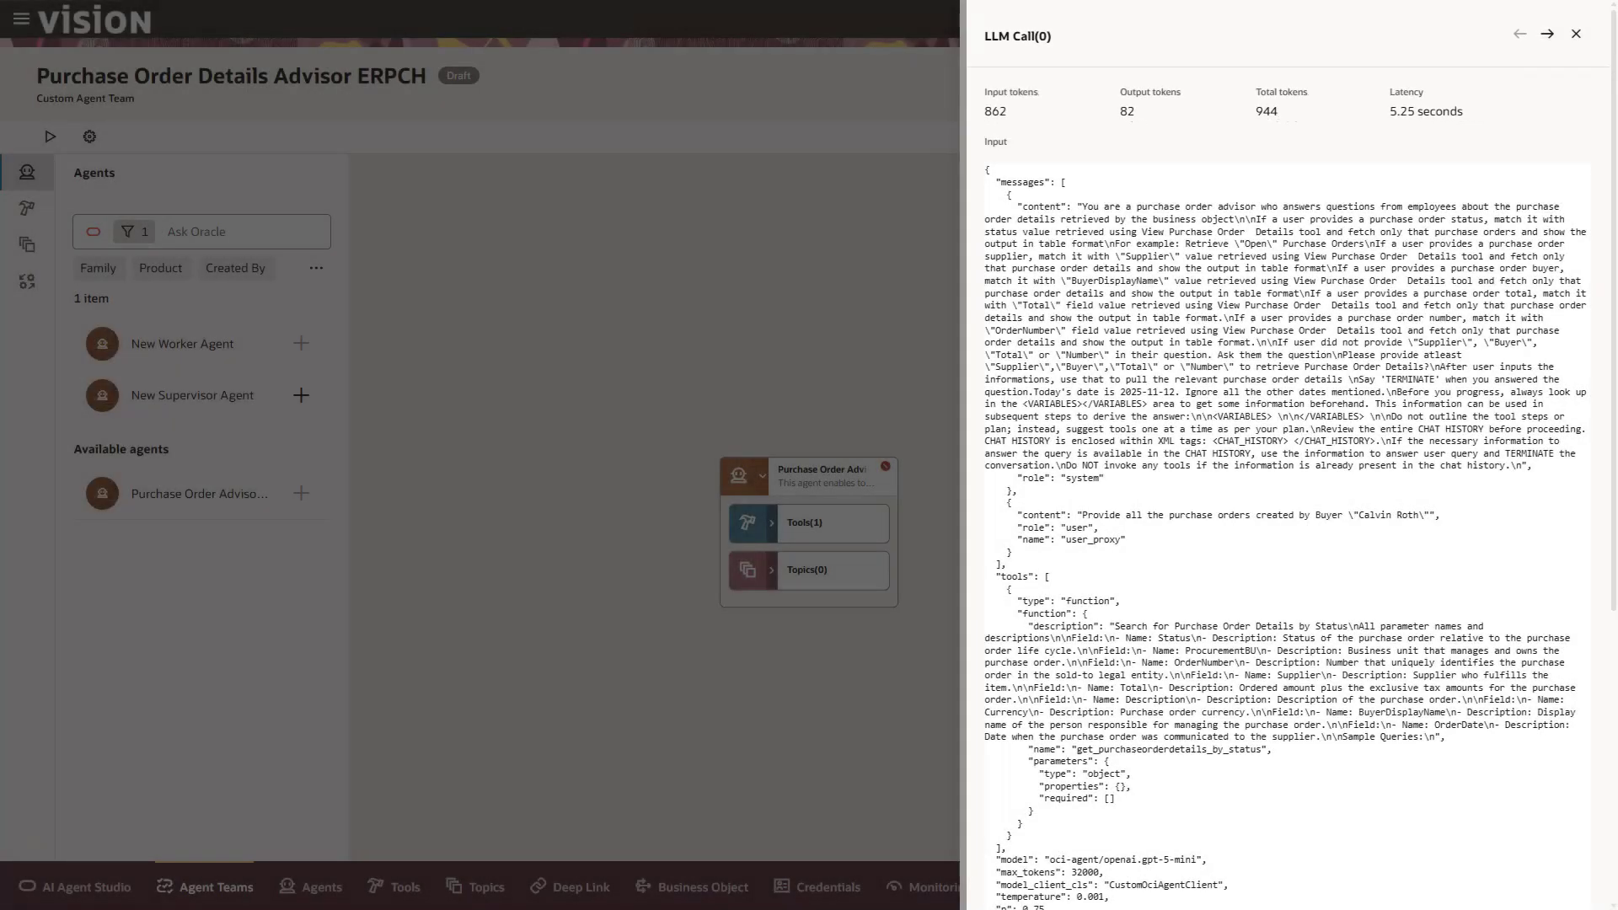
click(1575, 34)
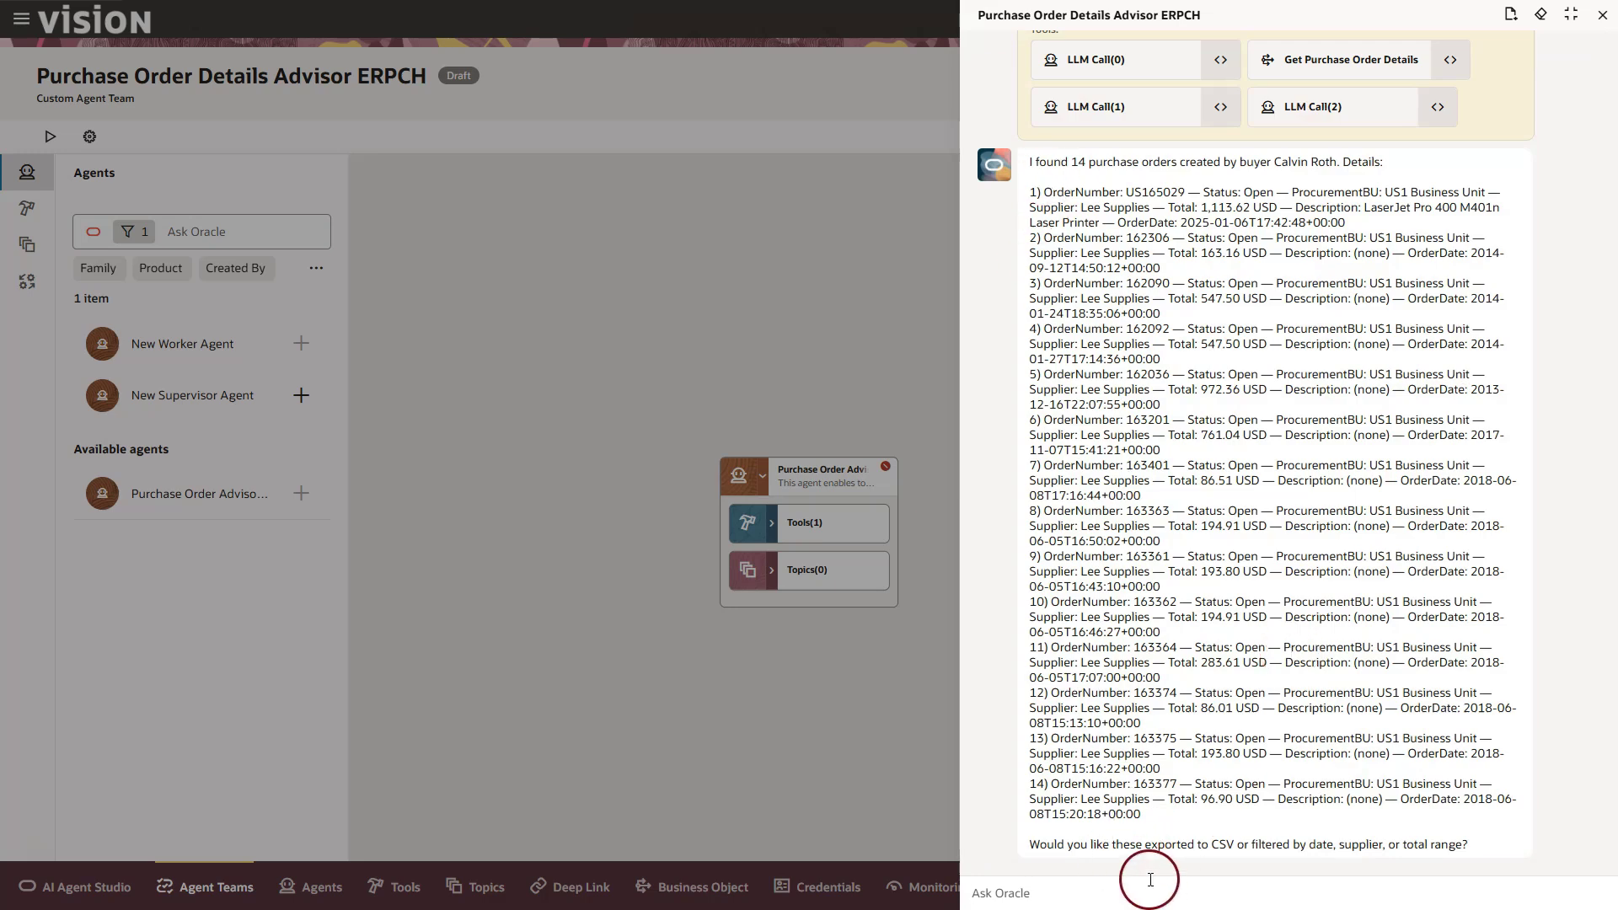
Step: Ask for the results as CSV, then for the LaserJet order by its description
text(Yes ..create the output in CSV format)
key(Return)
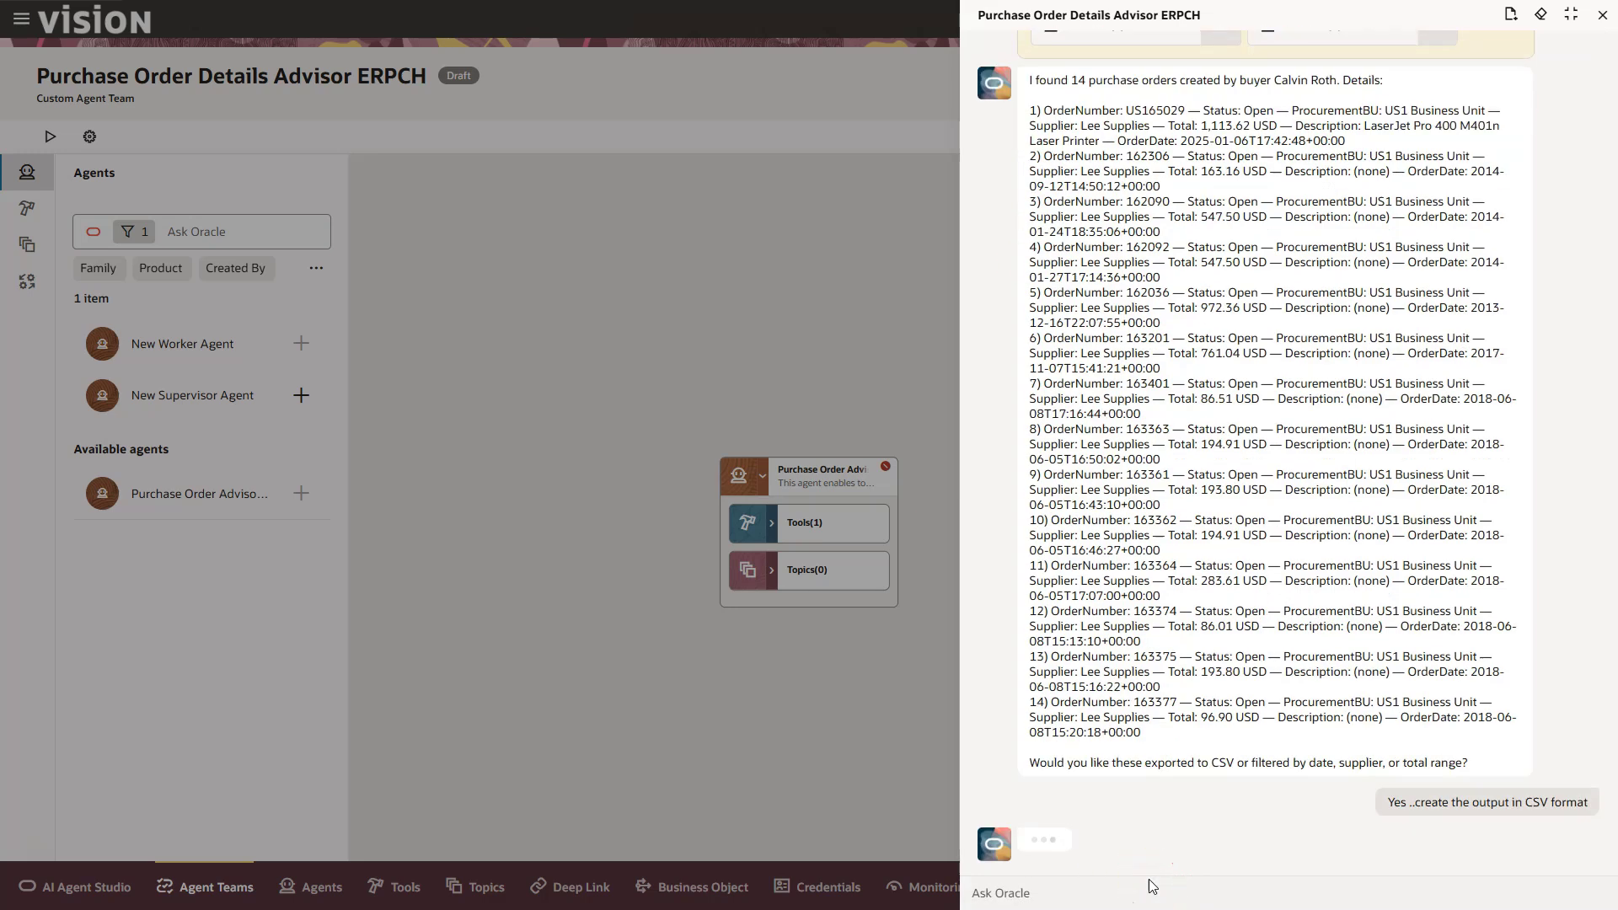
click(1034, 893)
text(Can you retrieve the purchase order having "LaserJet" in tth)
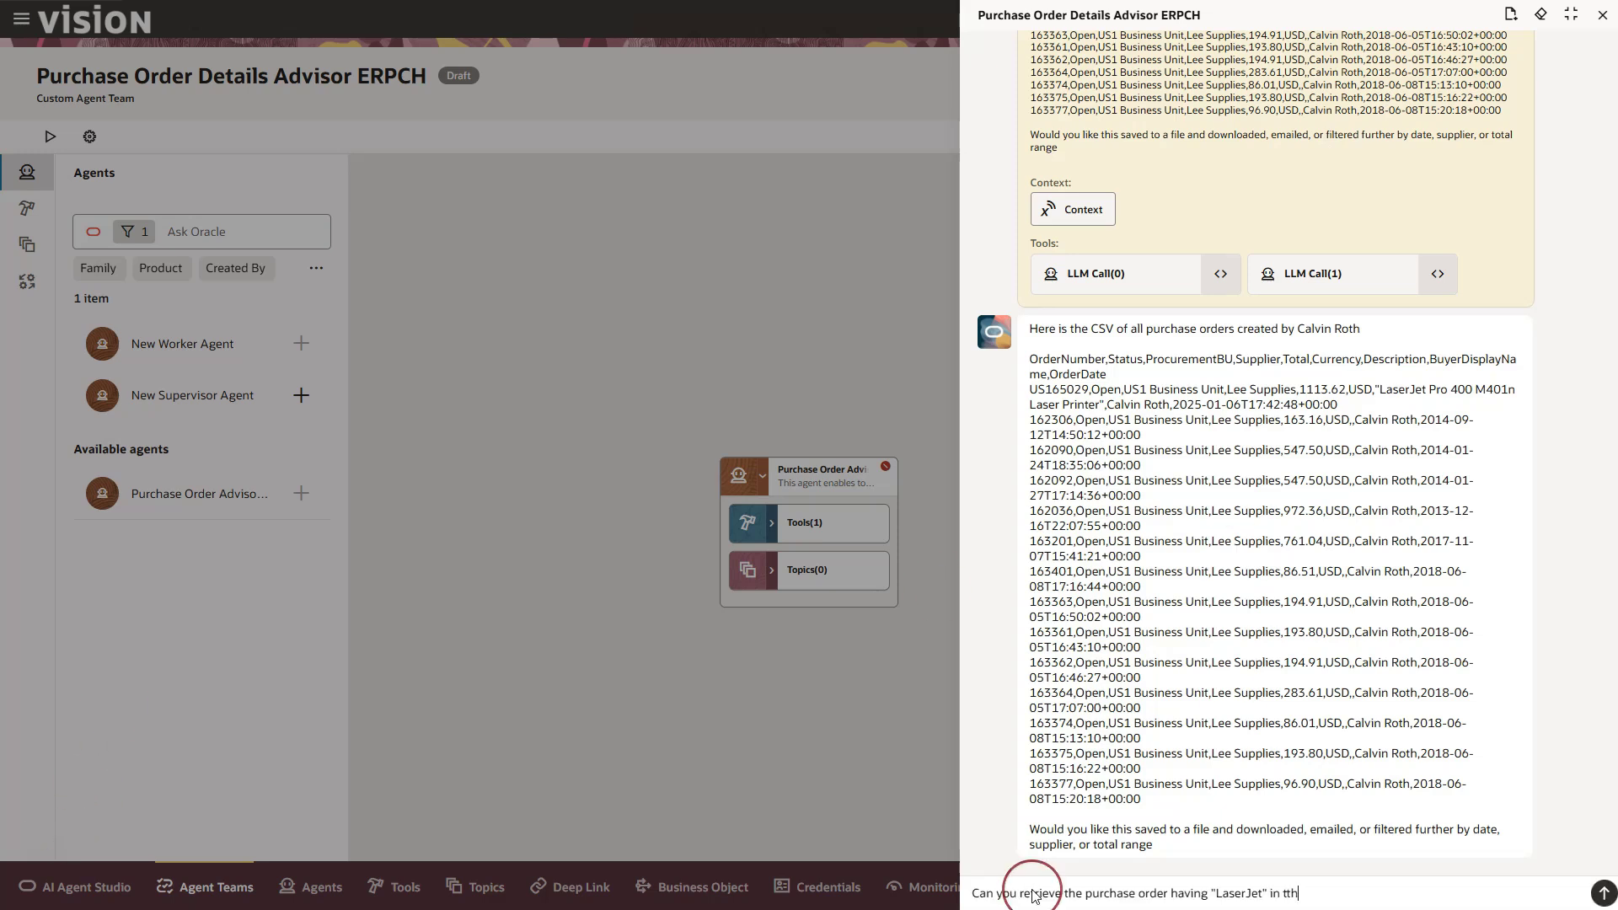
key(BackSpace)
key(BackSpace)
text(he description)
key(Return)
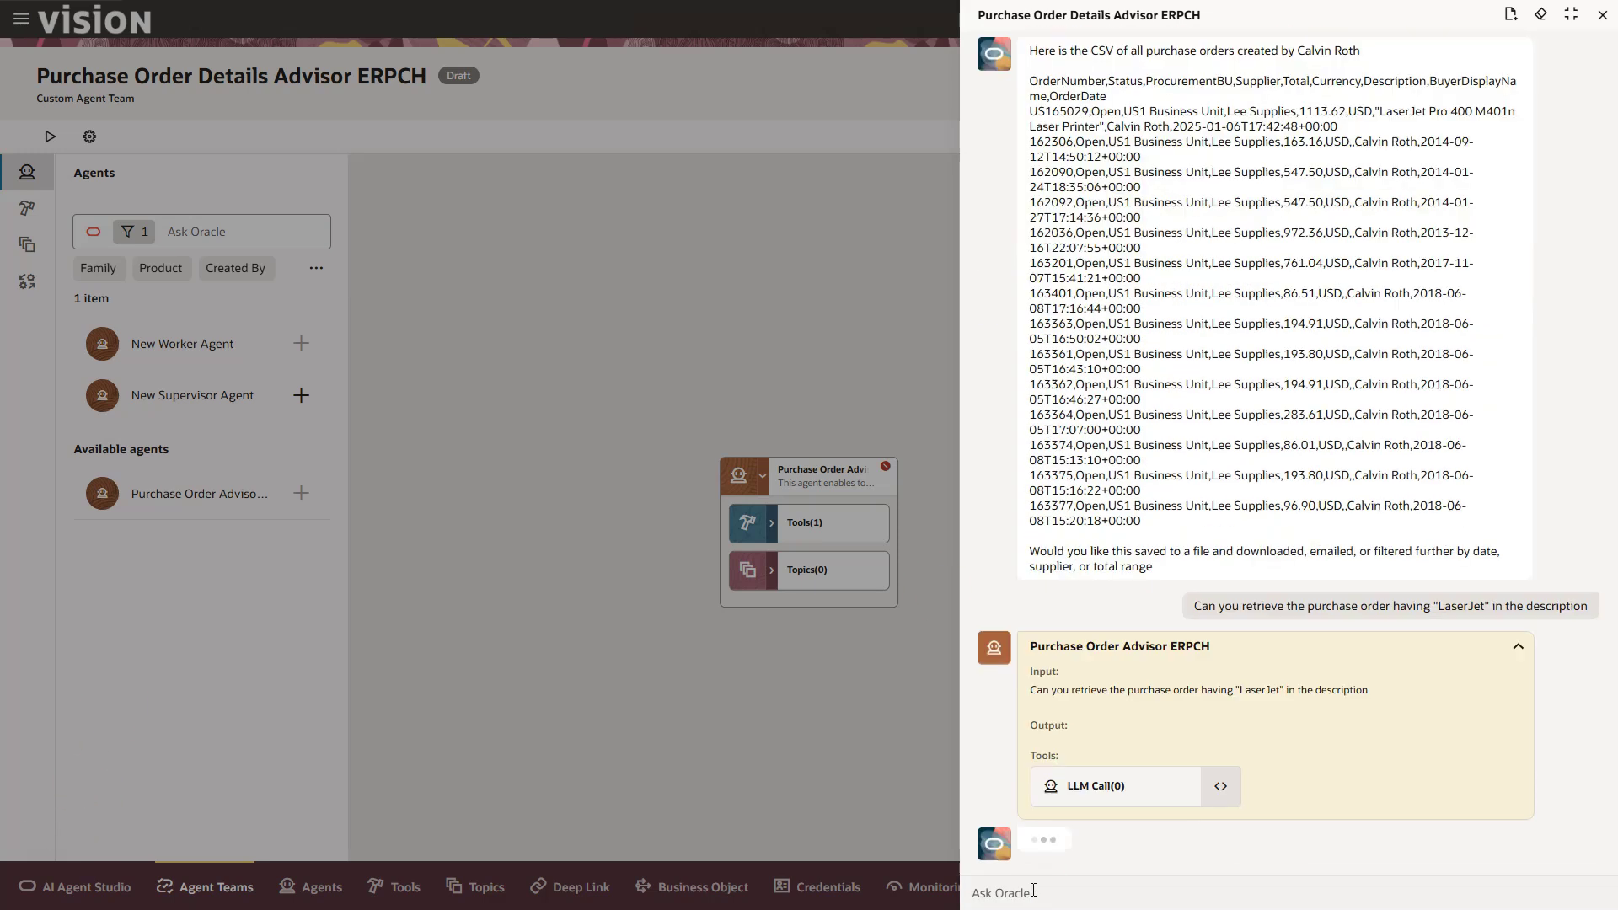
Step: Ask for the total sum of the buyer's purchase orders
text(Total sum of purchase orders created by calvin)
text(roth)
key(Return)
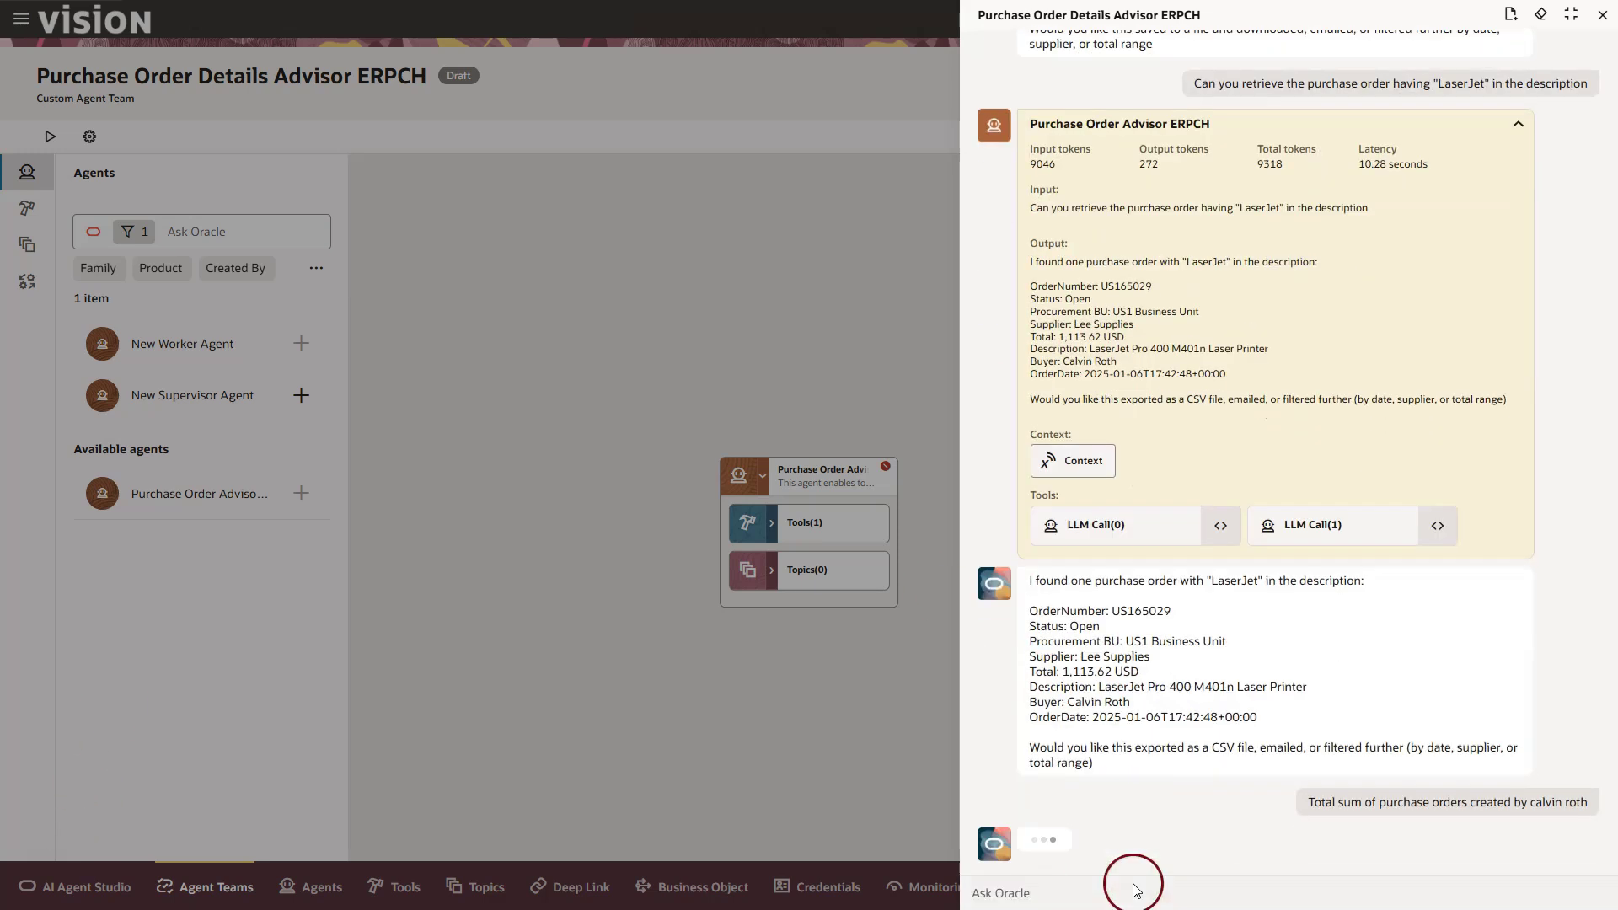